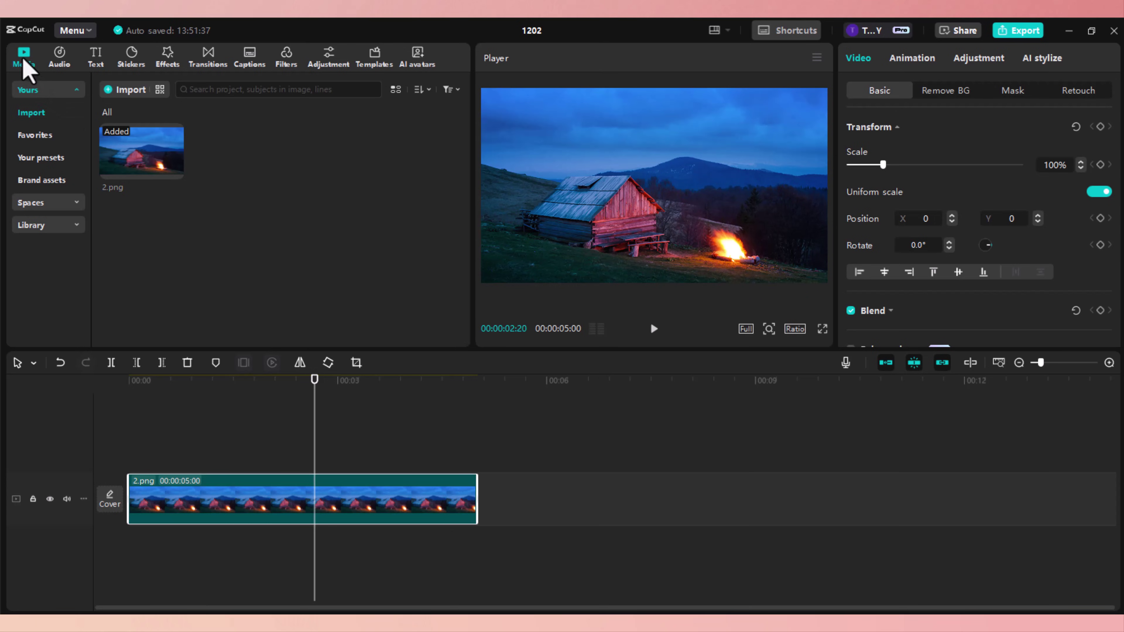
- Search the stock media library for "bon fire"
left_click(42, 226)
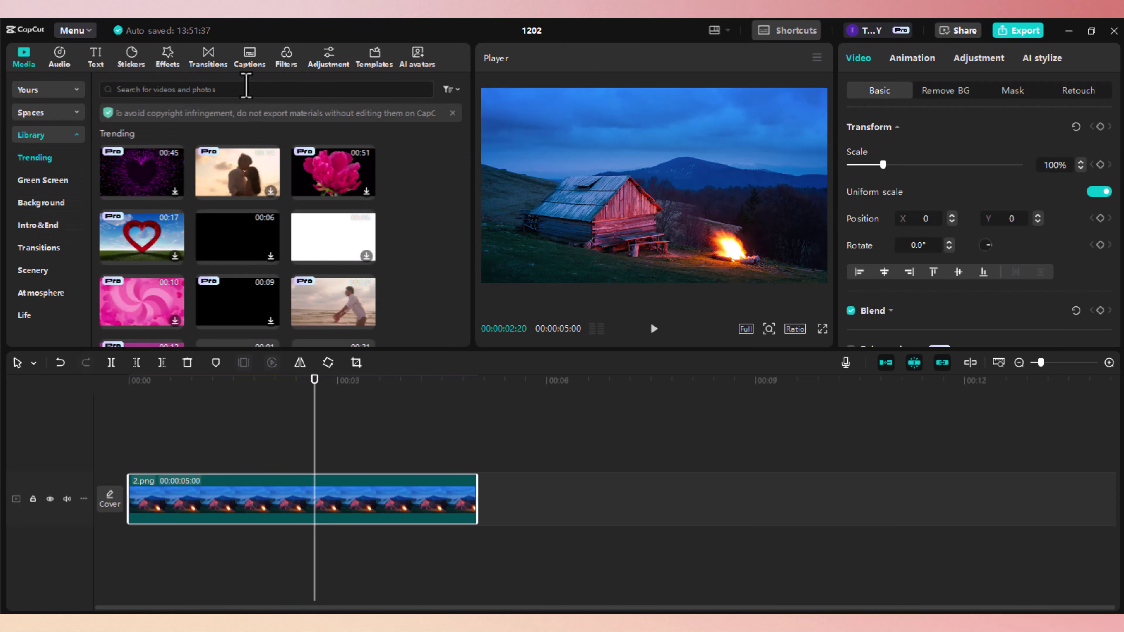
left_click(214, 91)
type("b")
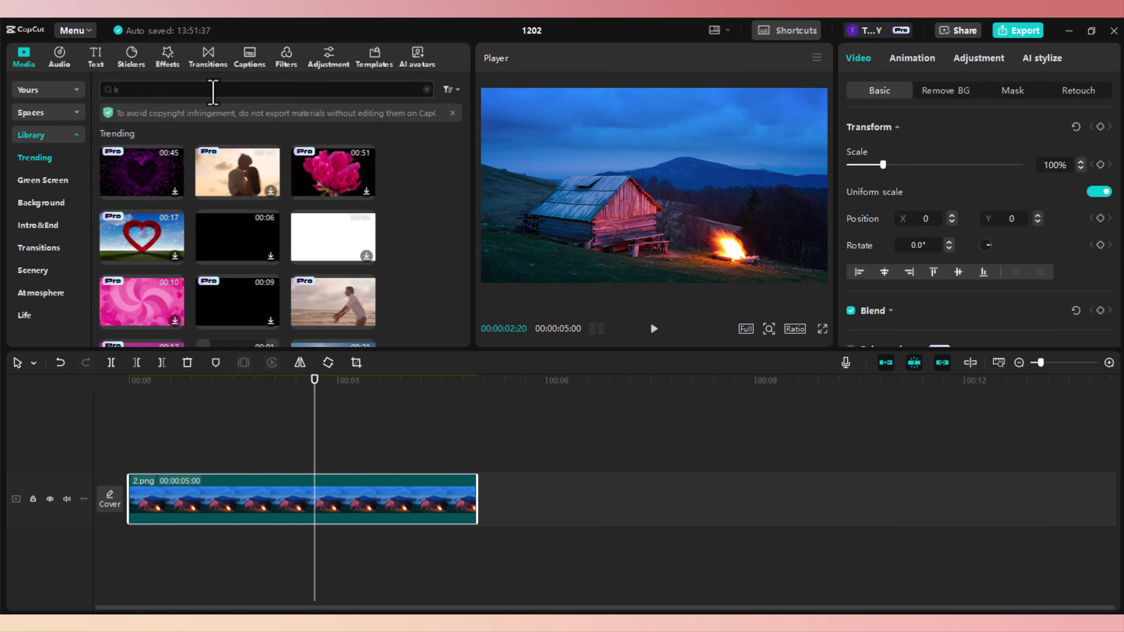
type("on f")
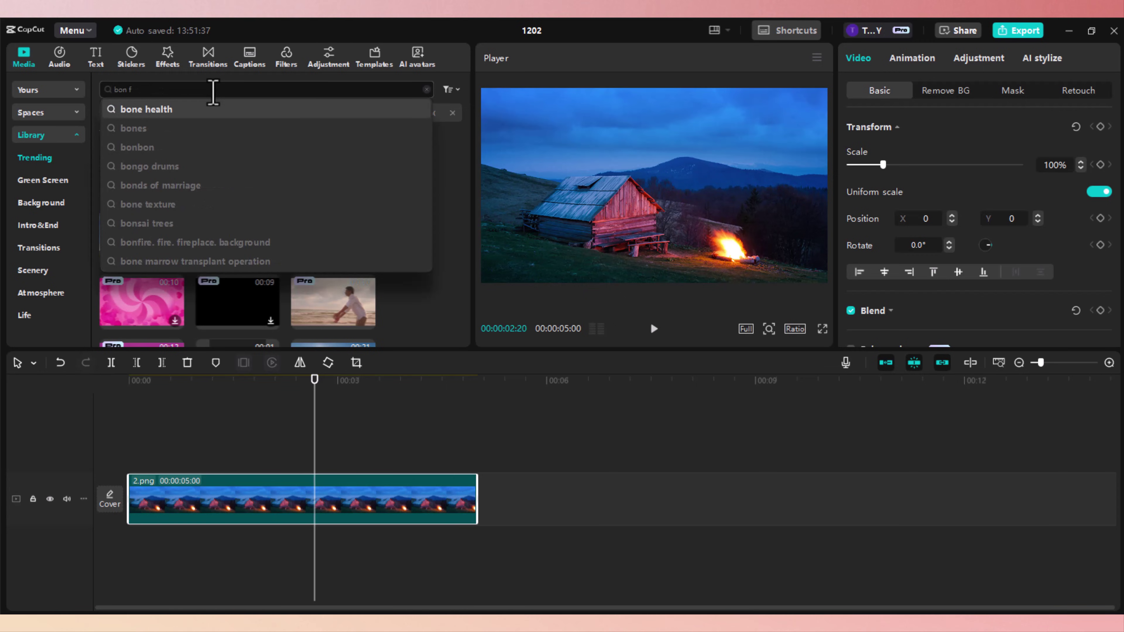
type("ire")
key("Return")
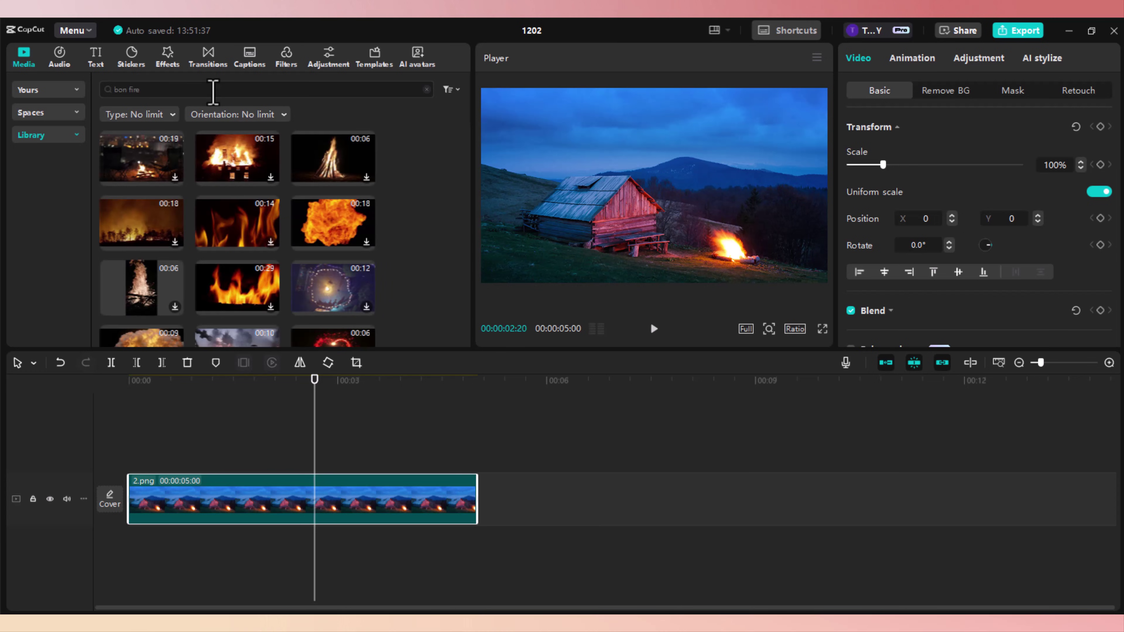
- Add the green-screen campfire clip from the library results to the timeline on a track above 2.png, starting at 00:00
scroll(292, 255, "down", 10)
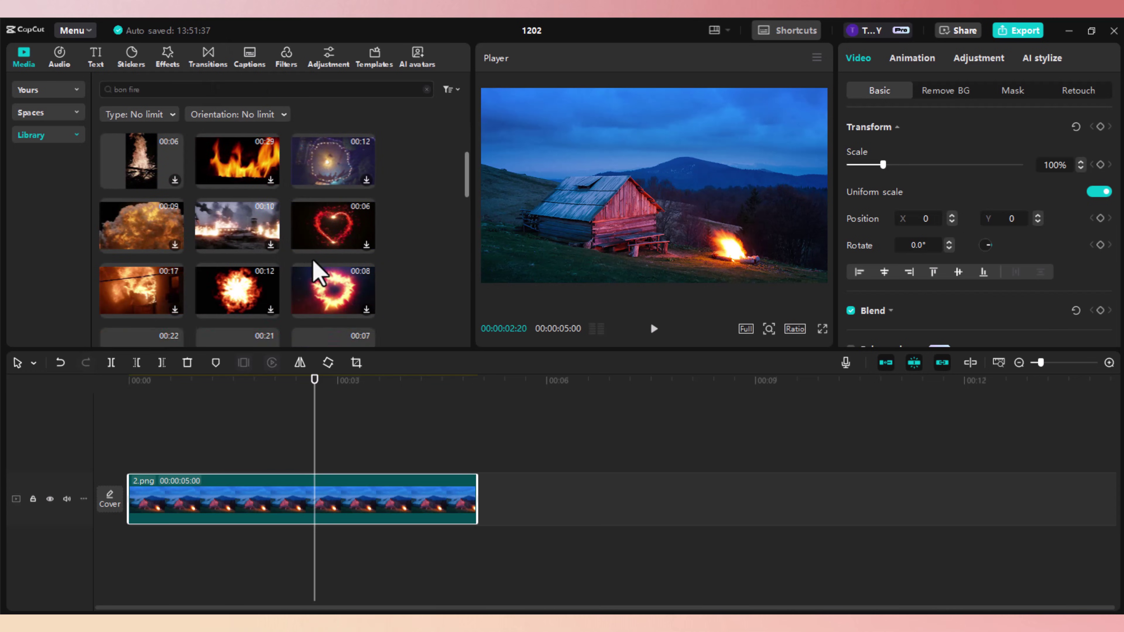
scroll(337, 275, "down", 10)
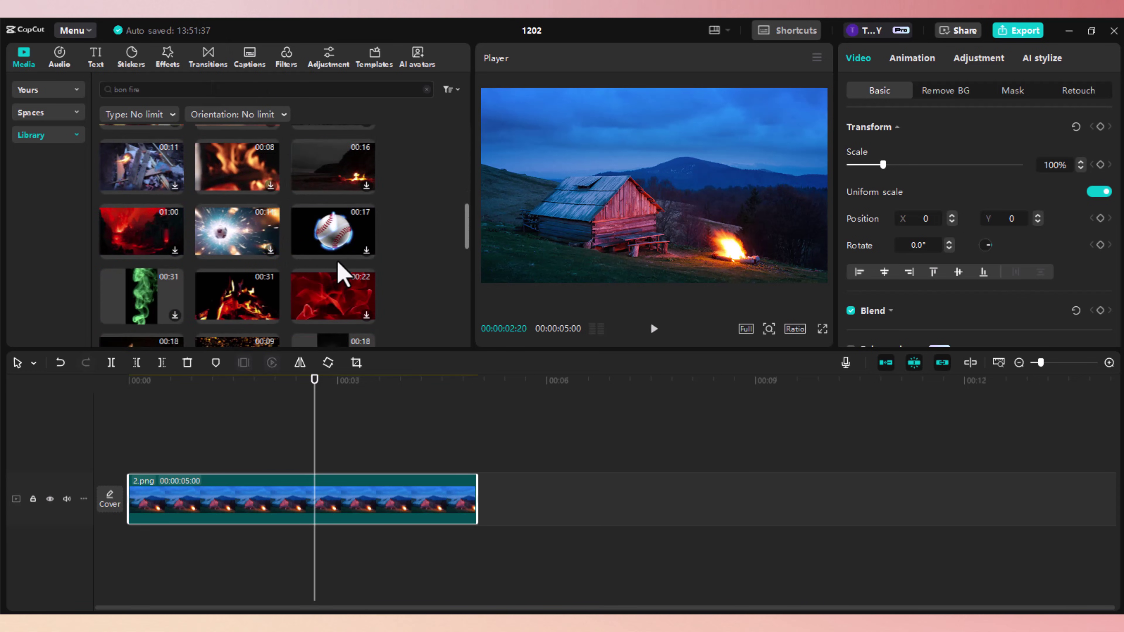
scroll(320, 283, "down", 4)
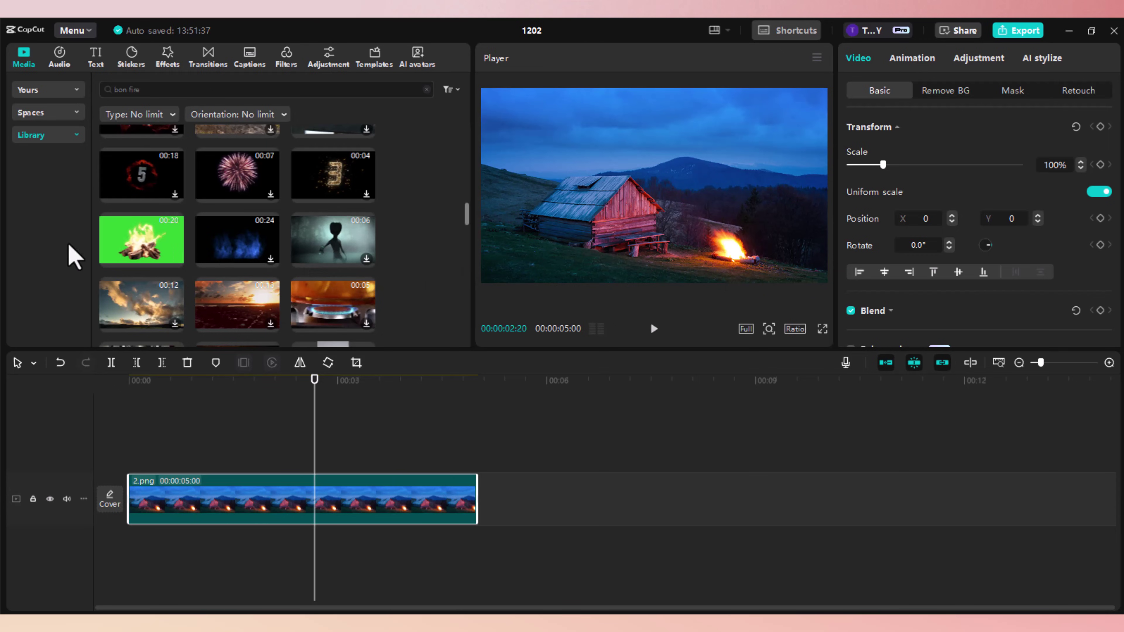
left_click(131, 251)
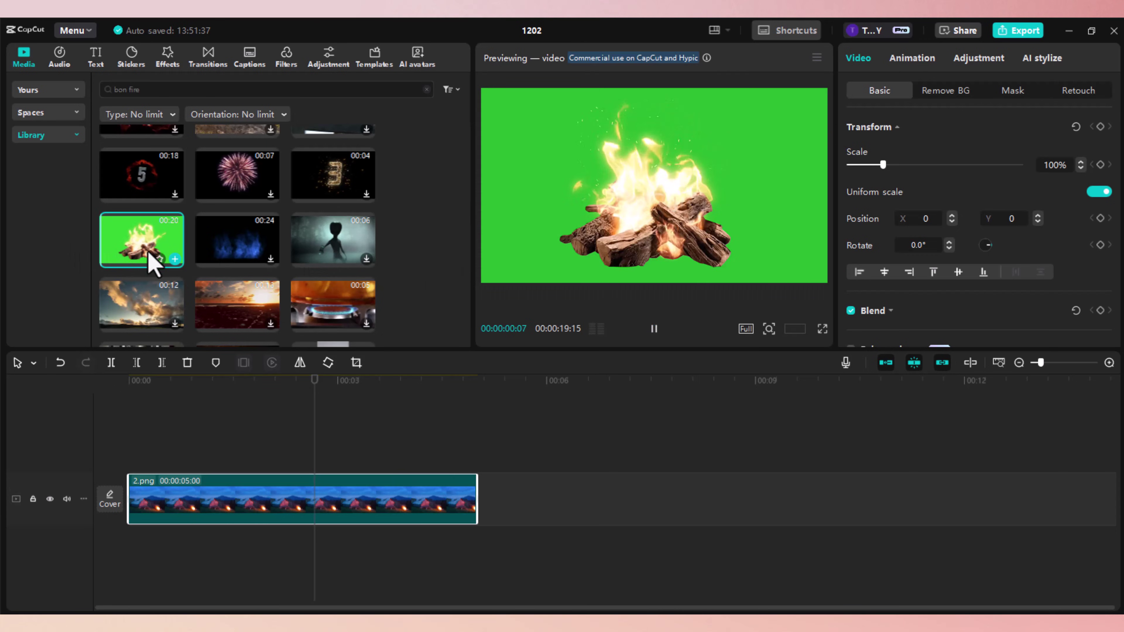
left_click(174, 259)
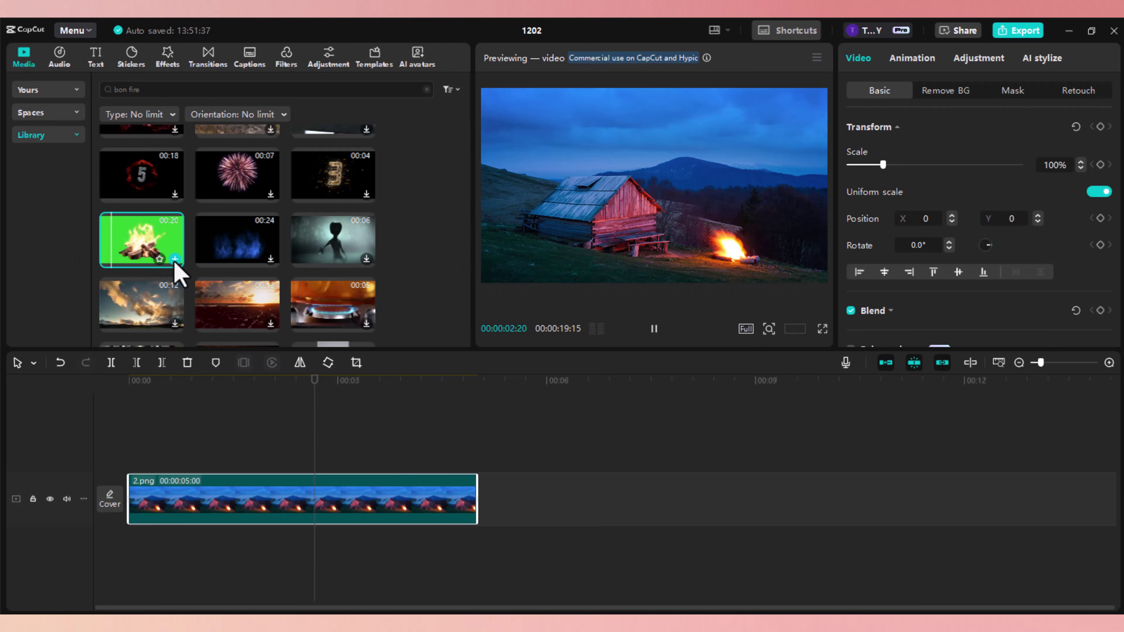
left_click_drag(558, 505, 198, 456)
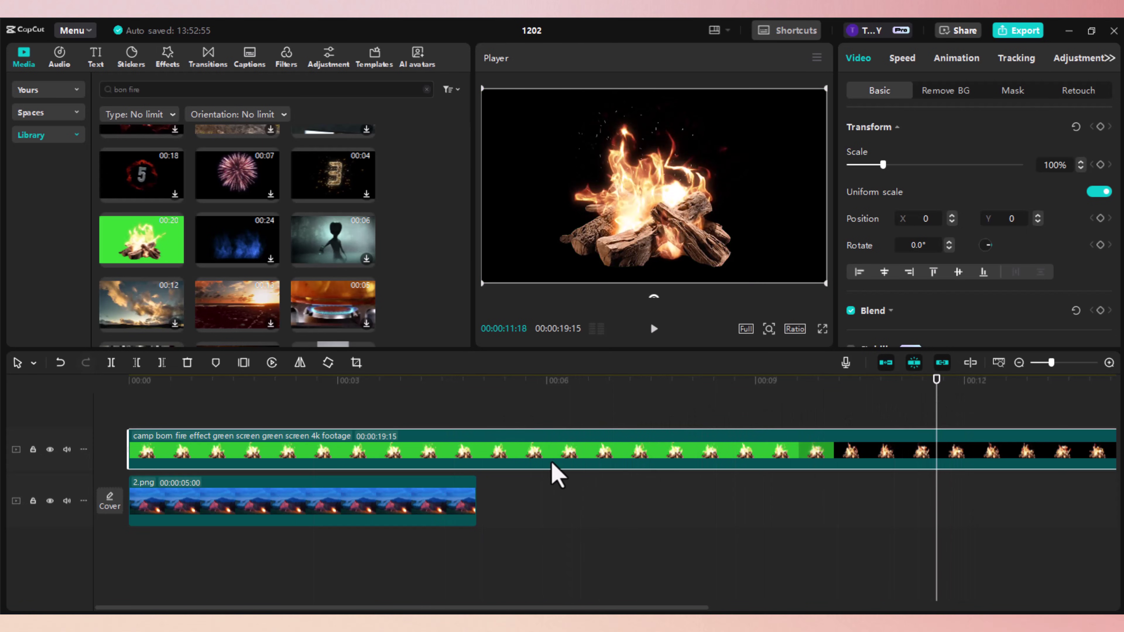
- Trim the campfire clip to its black-background part, 00:00:09:11 long, and extend 2.png to the same length
mouse_move(129, 451)
left_mouse_down()
mouse_move(417, 430)
mouse_move(692, 432)
mouse_move(790, 438)
mouse_move(836, 458)
mouse_move(136, 452)
left_mouse_up()
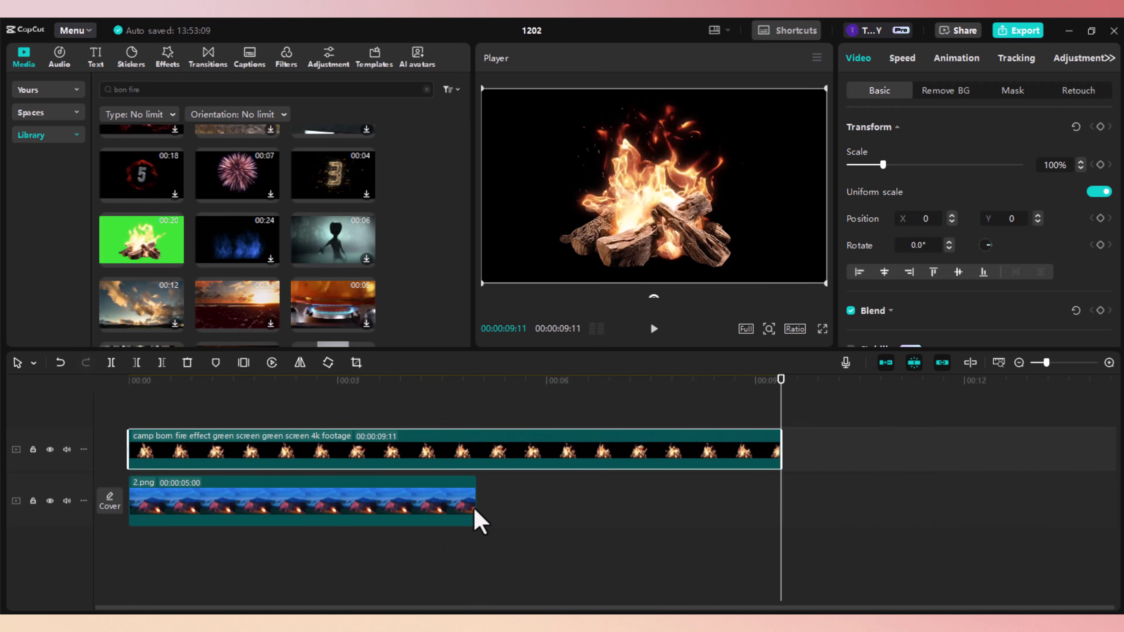
left_click_drag(476, 507, 781, 487)
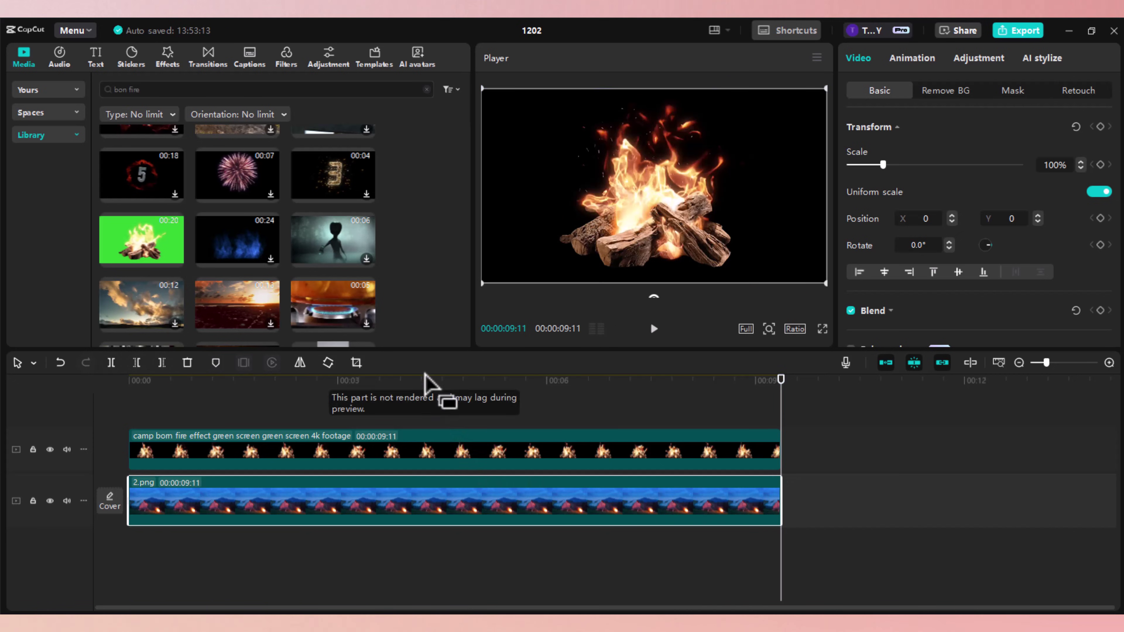
left_click_drag(417, 380, 389, 414)
- Set the blend mode of the campfire clip to Screen
left_click(431, 461)
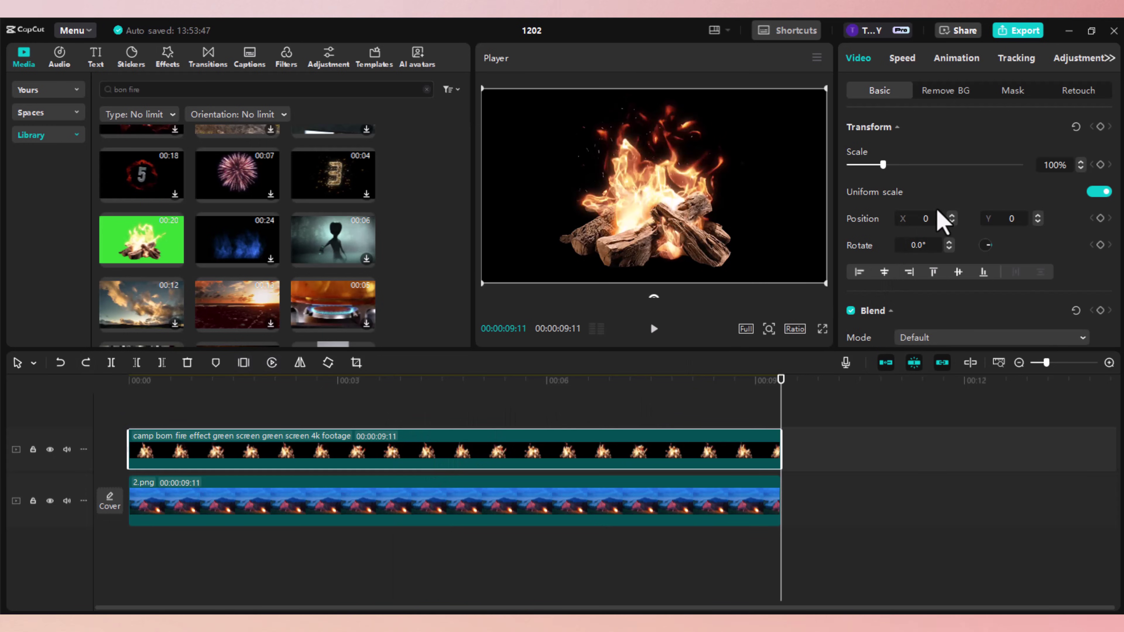
scroll(941, 230, "down", 4)
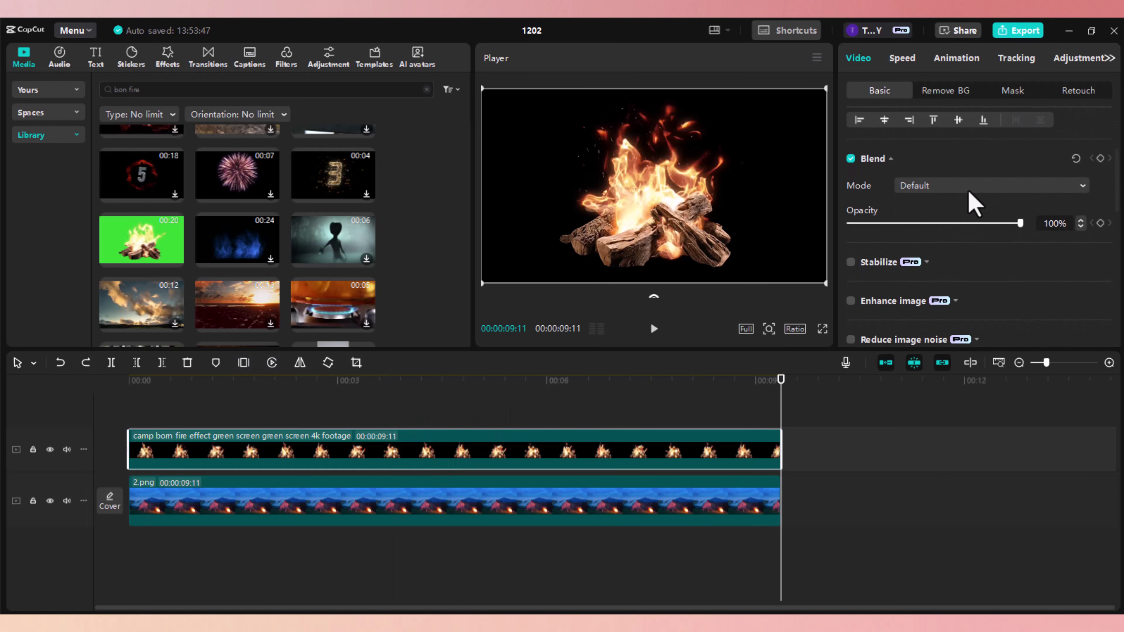
left_click(972, 192)
left_click(935, 253)
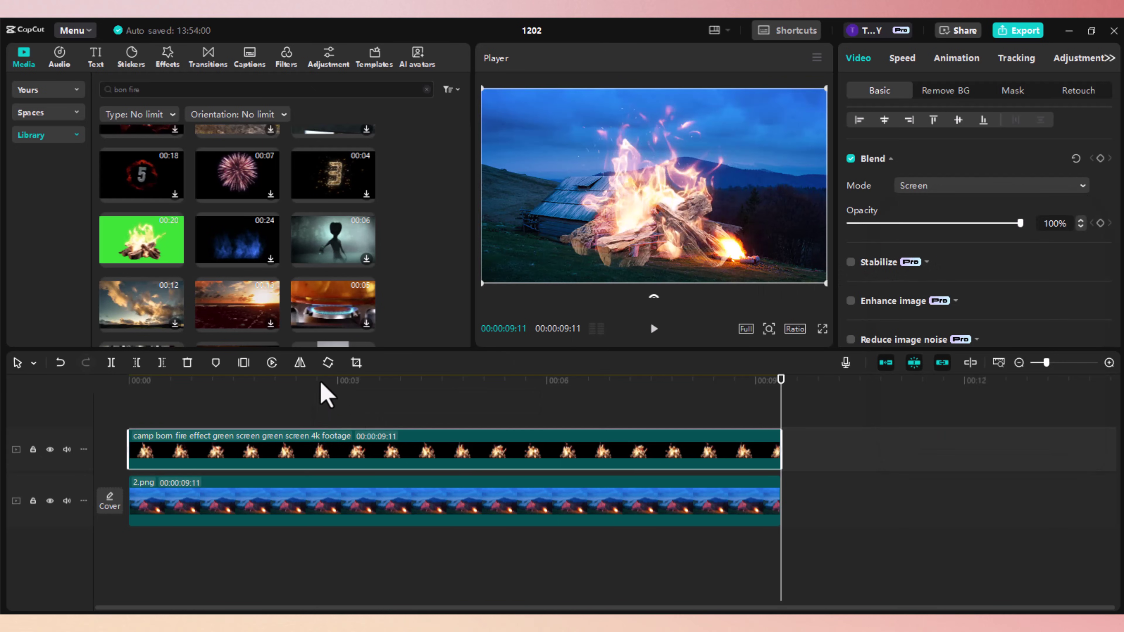
- Scale down the campfire clip to about a third of the frame width and position it over the photo's fire beside the cabin
left_click_drag(344, 394, 447, 400)
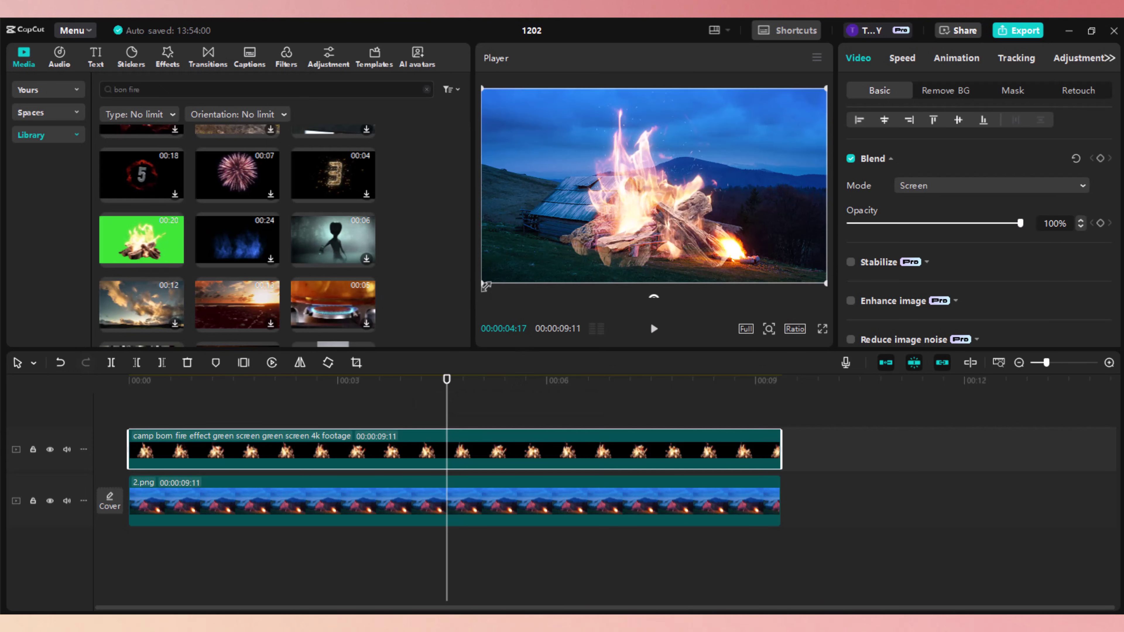
left_click_drag(487, 286, 725, 249)
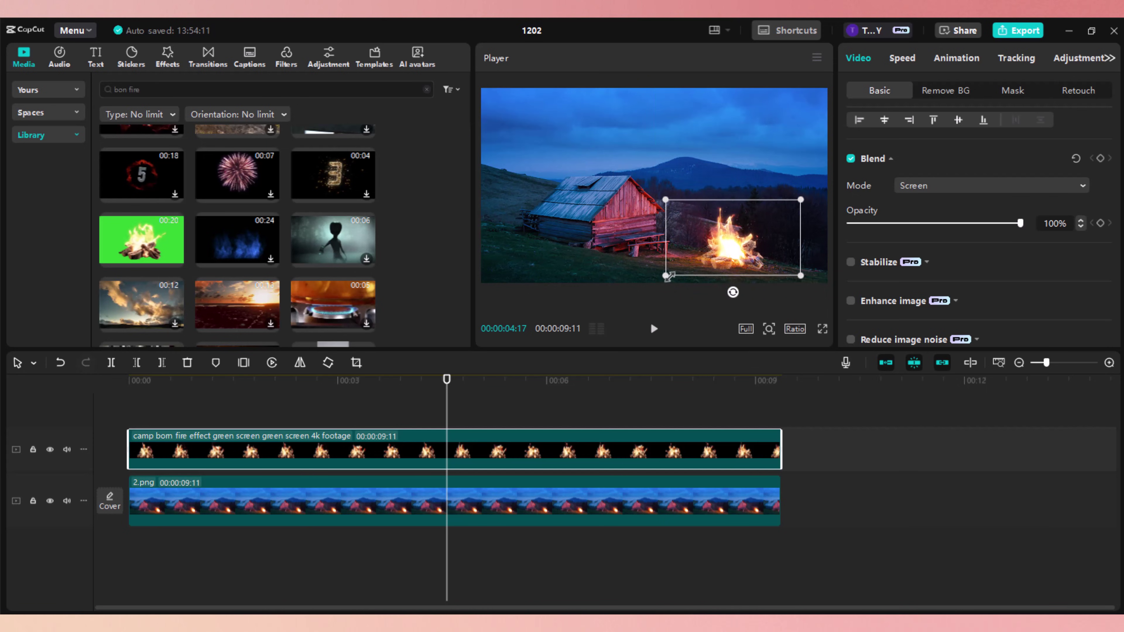
left_click_drag(669, 277, 717, 243)
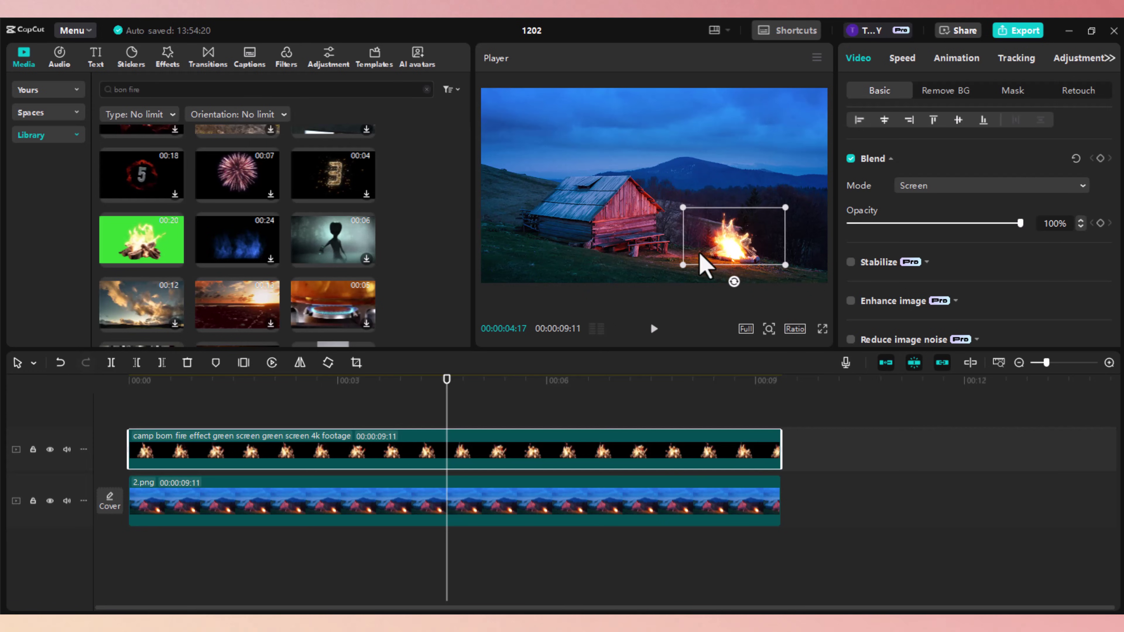
left_click_drag(455, 386, 410, 397)
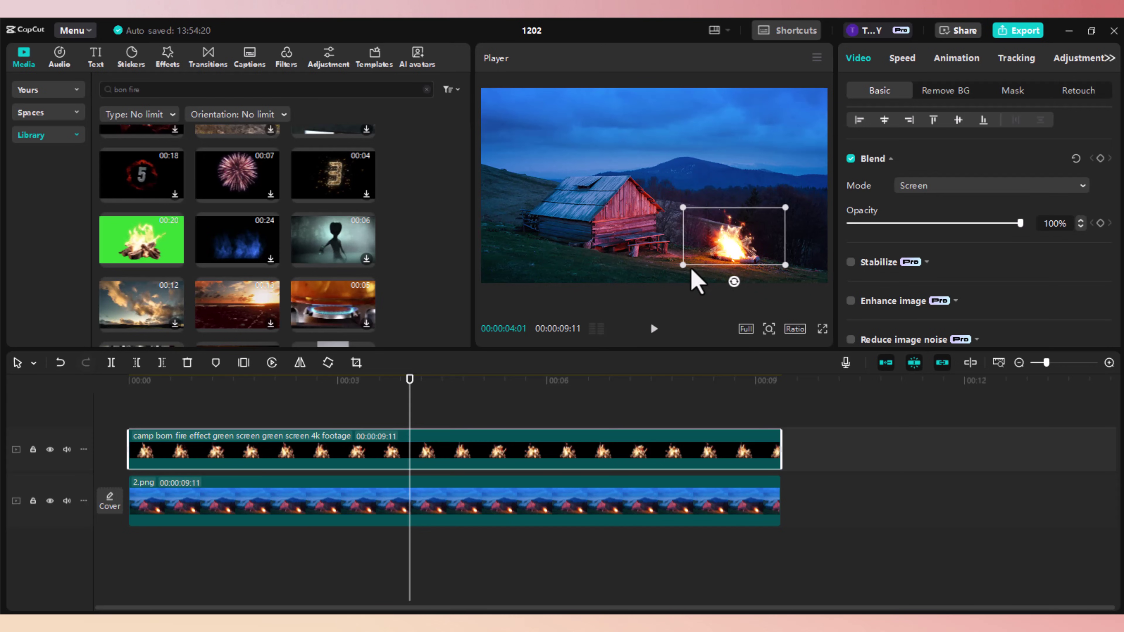
left_click_drag(680, 205, 671, 201)
left_click_drag(742, 256, 739, 255)
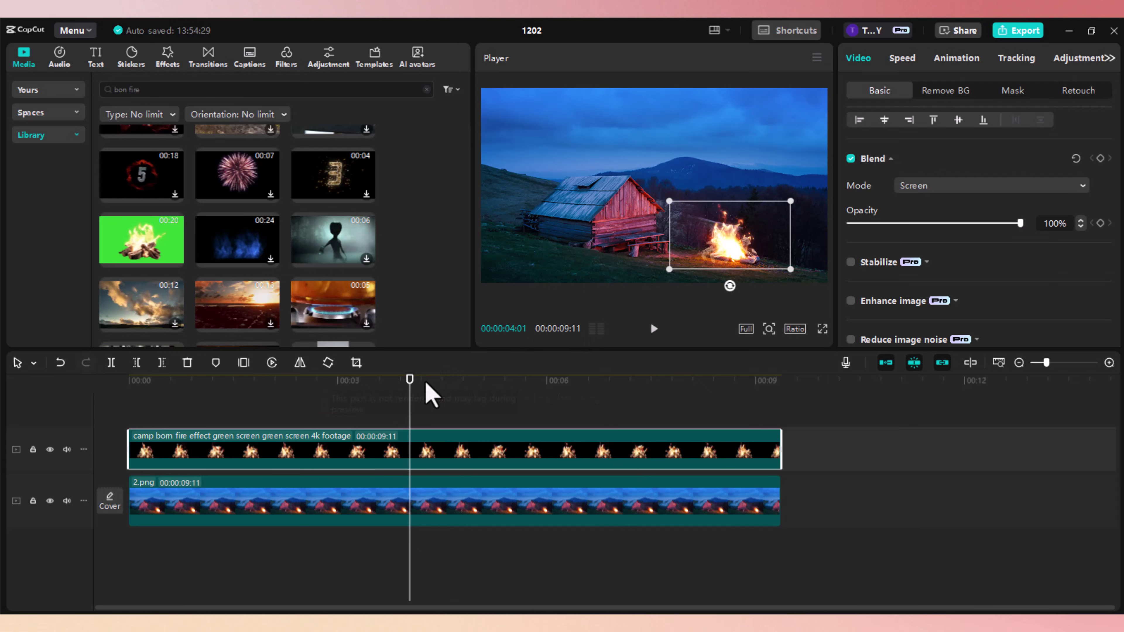
- Play the composite from the start to check how the animated fire sits on the photo, and return the playhead to the beginning
left_click_drag(431, 391, 128, 418)
key("space")
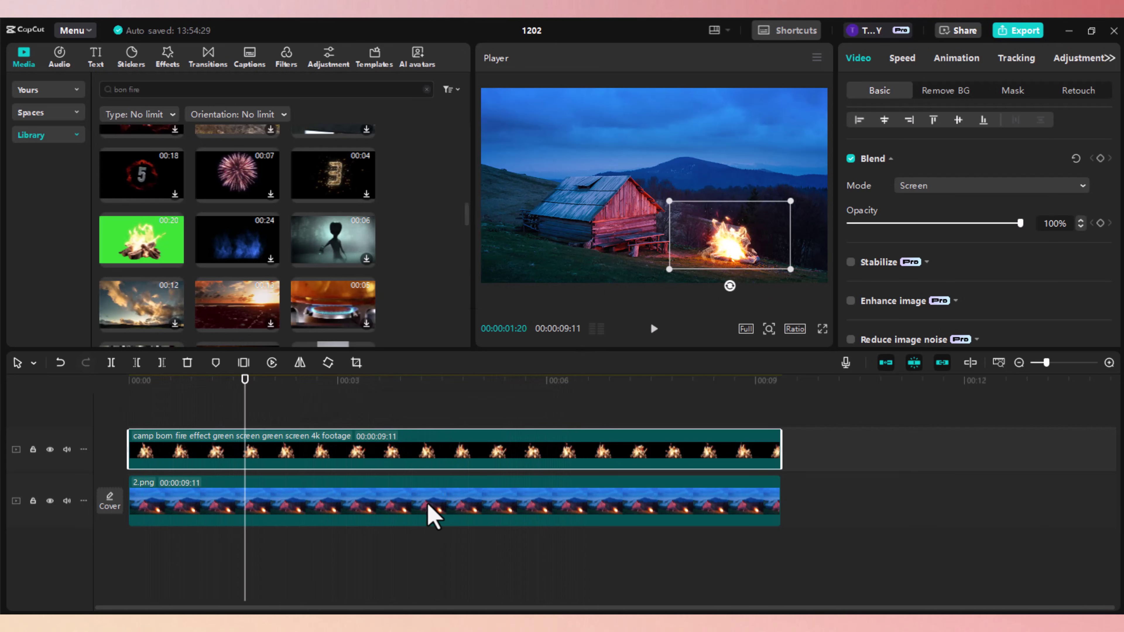
left_click(428, 511)
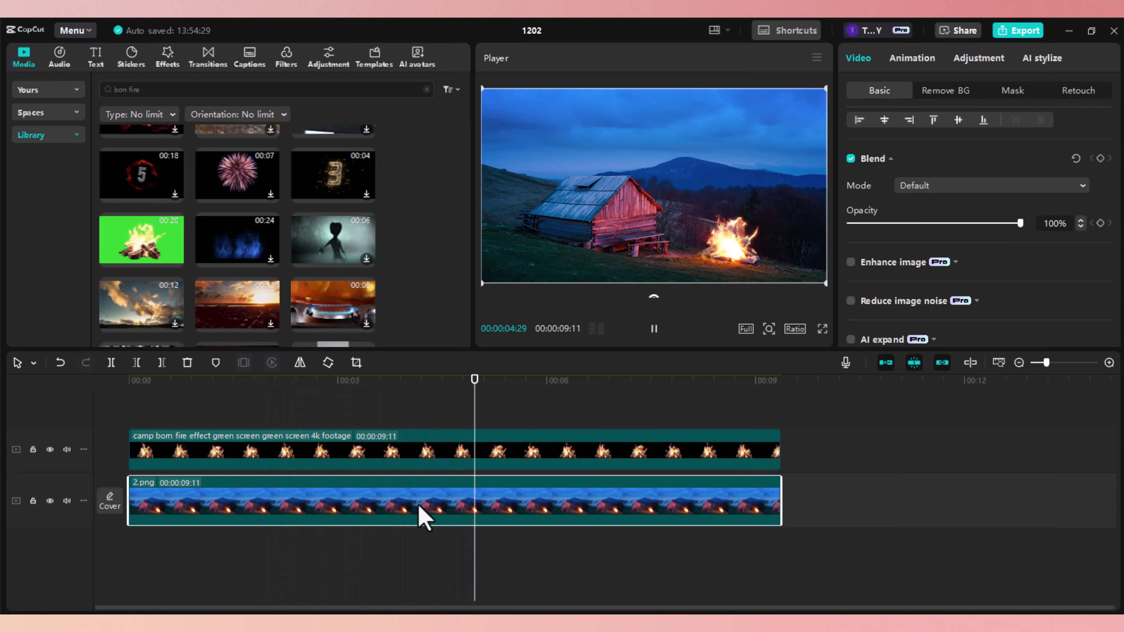
key("space")
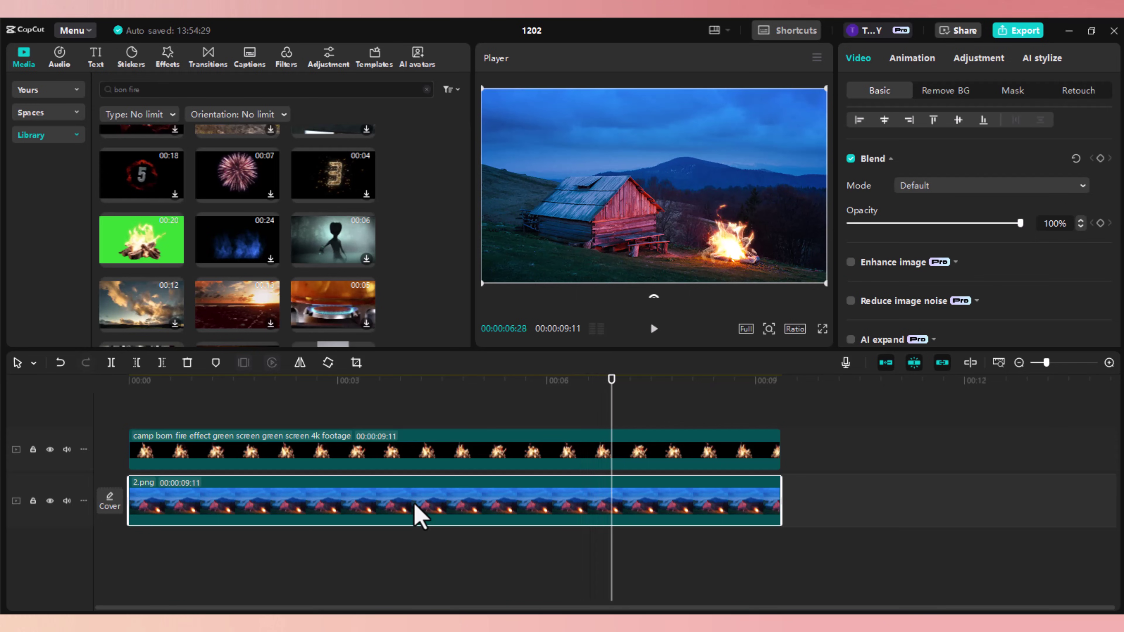
left_click_drag(377, 395, 128, 397)
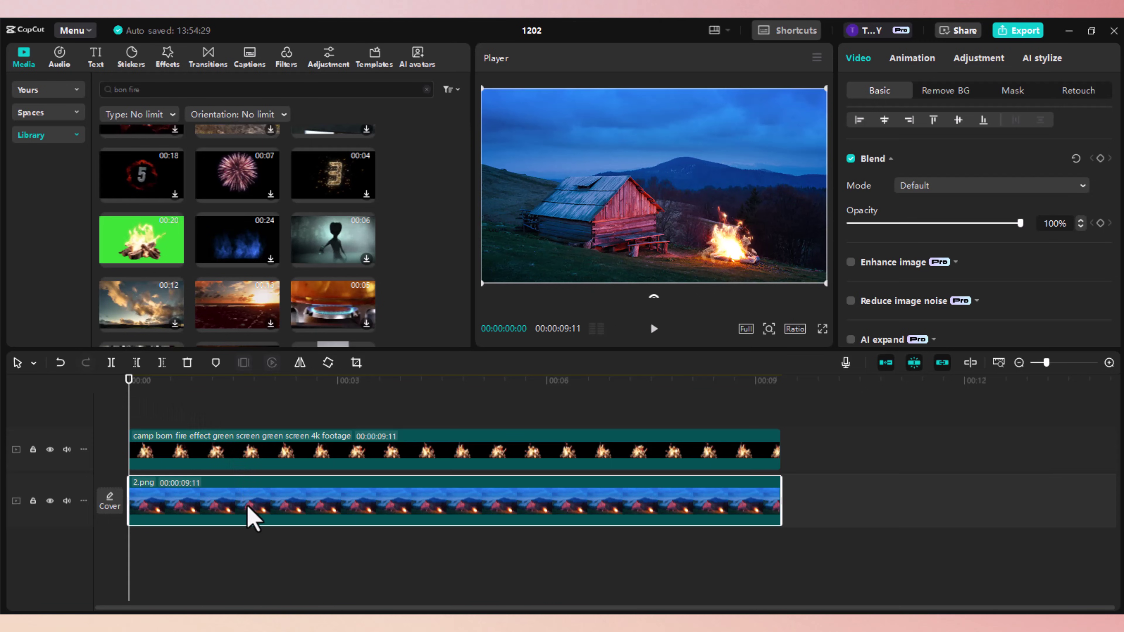
- Set the exposure of the 2.png photo clip to -9, leaving its temperature at 0, and preview the darker scene
left_click(968, 60)
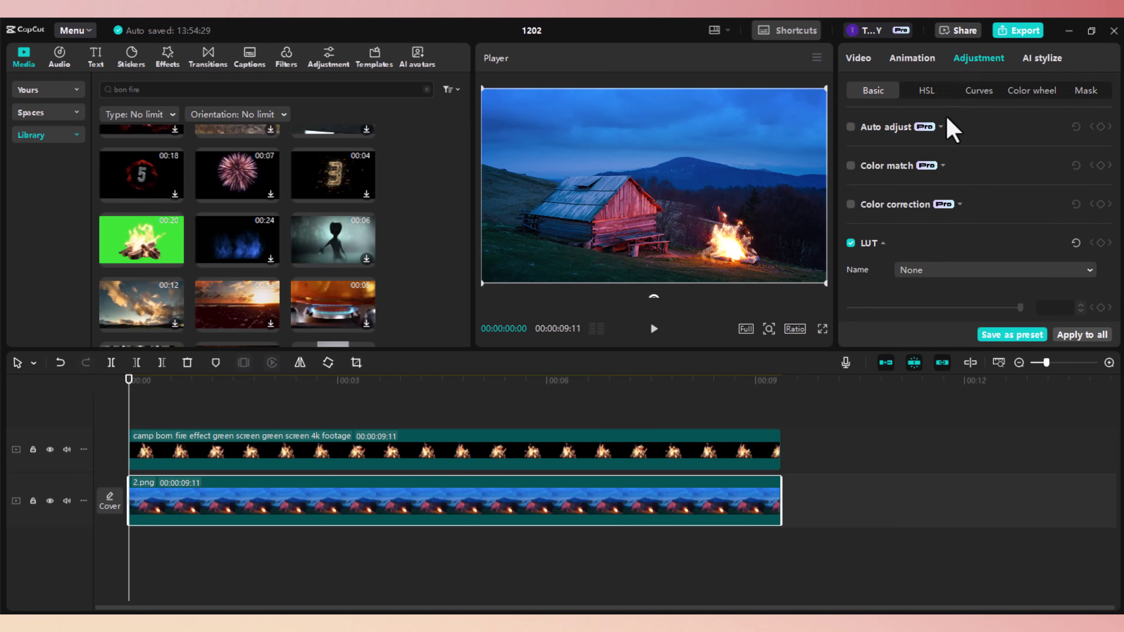
scroll(956, 223, "down", 5)
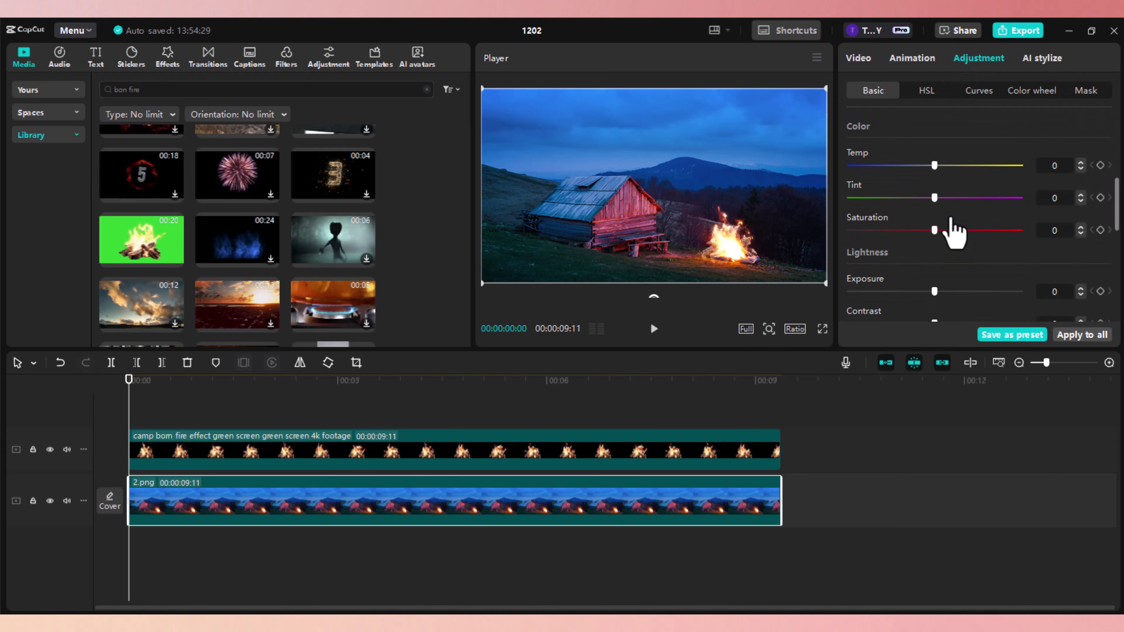
scroll(954, 230, "down", 1)
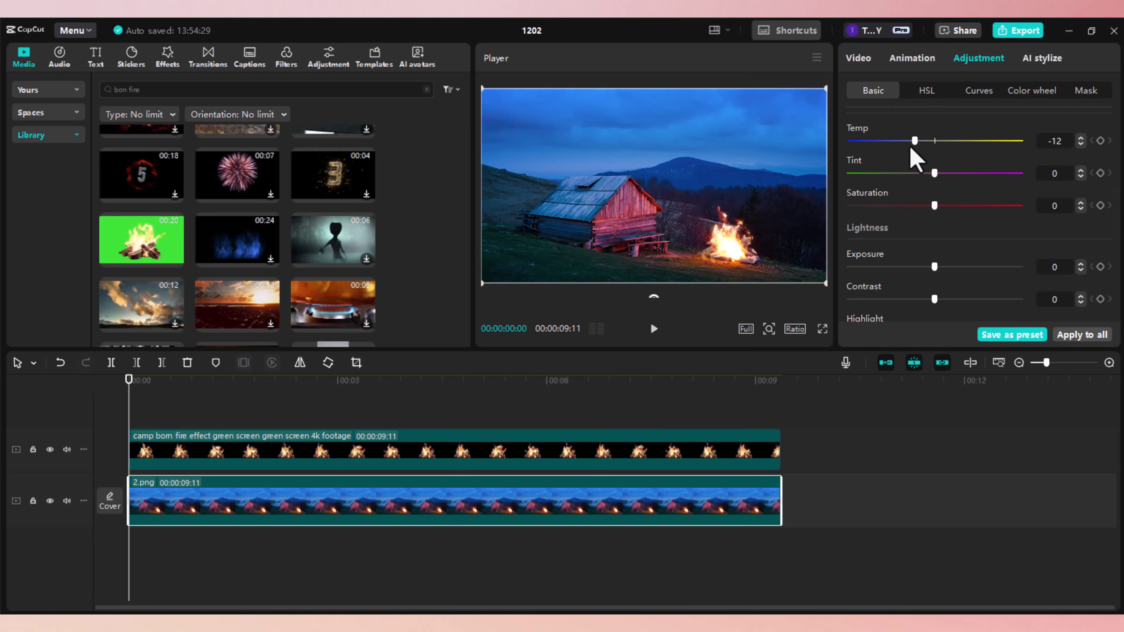
left_click_drag(908, 150, 942, 148)
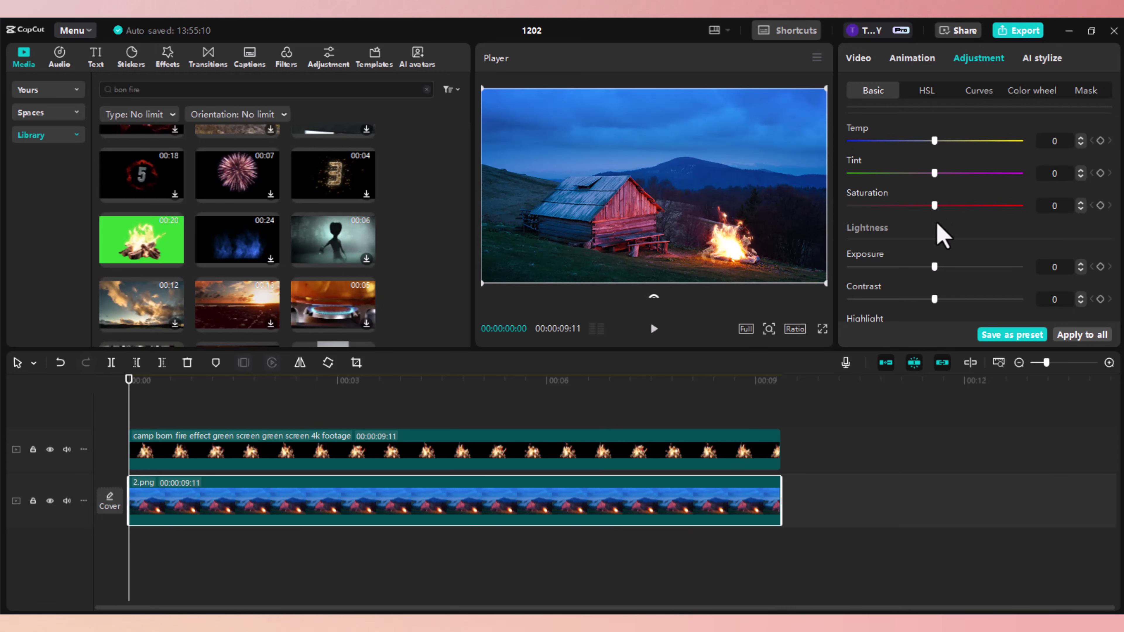
left_click_drag(932, 271, 920, 275)
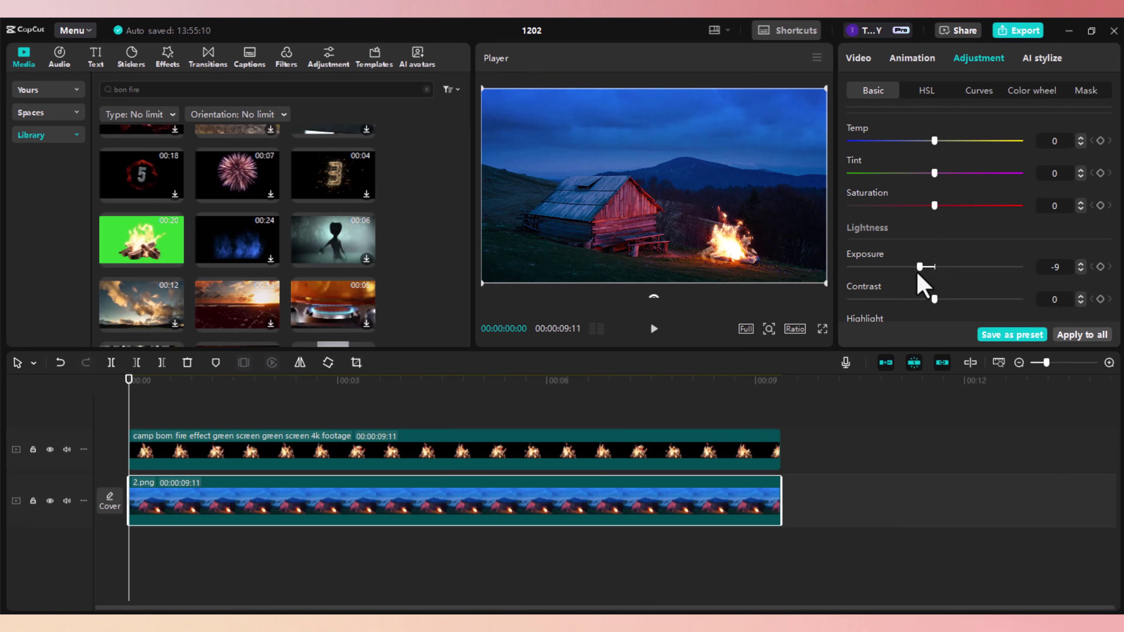
key("space")
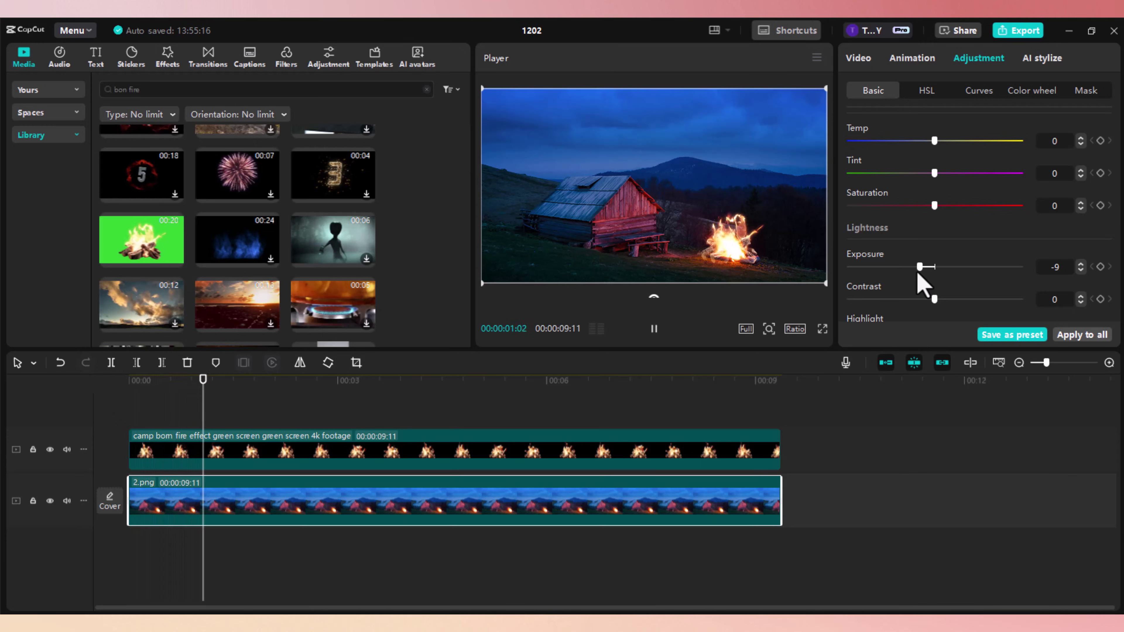
key("space")
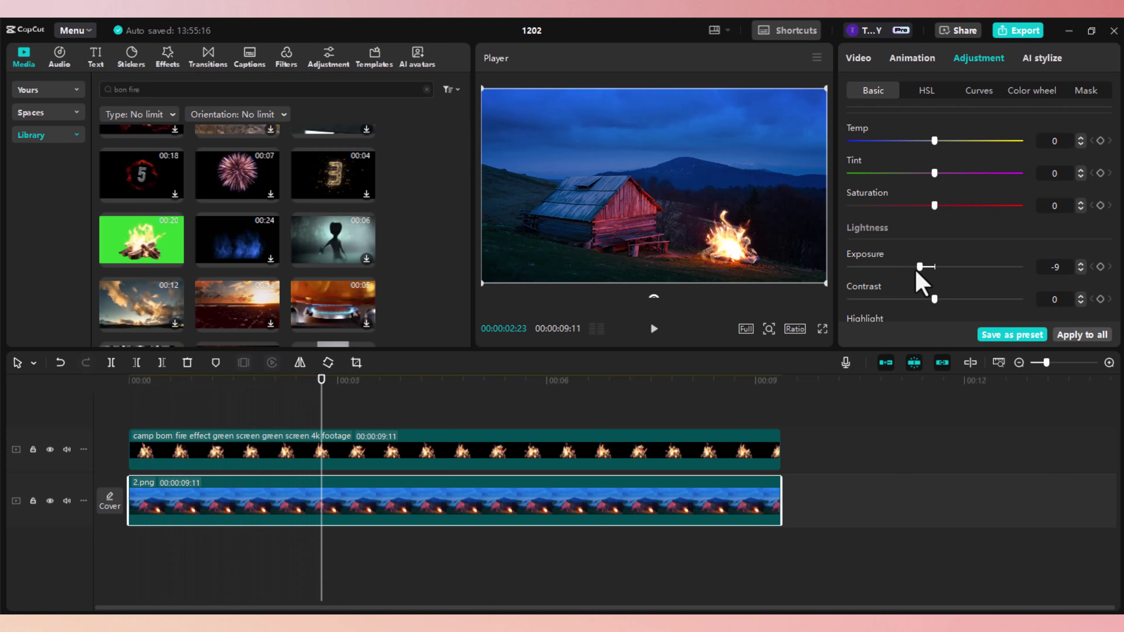
- Set the campfire clip's exposure to 13 and temperature to 19, preview it, and return the playhead to the start
left_click(481, 460)
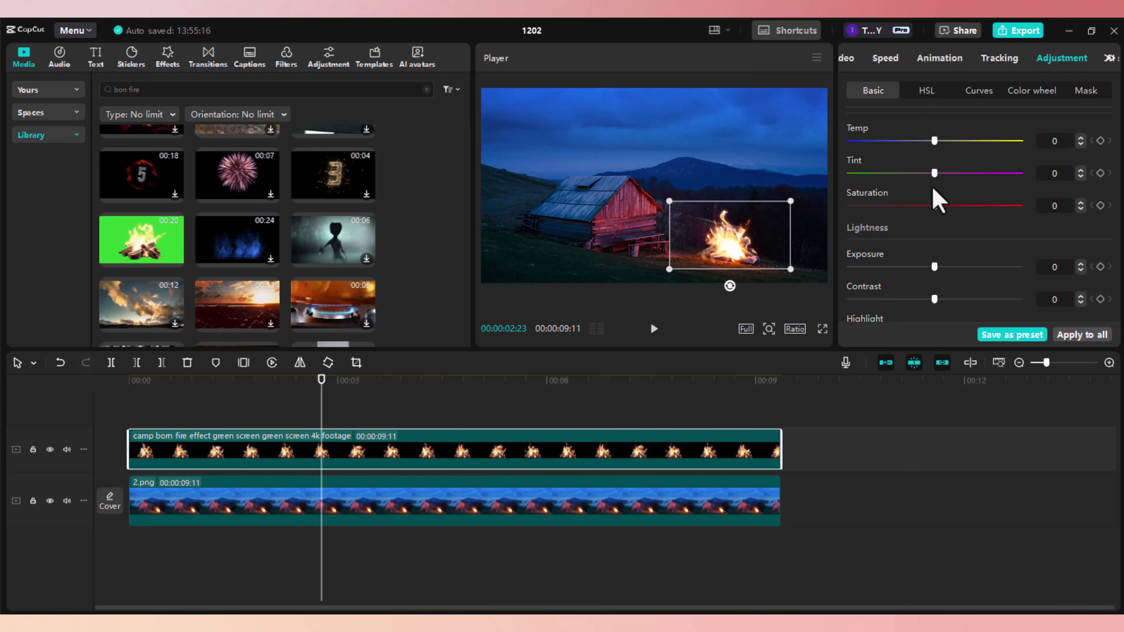
left_click_drag(934, 267, 946, 268)
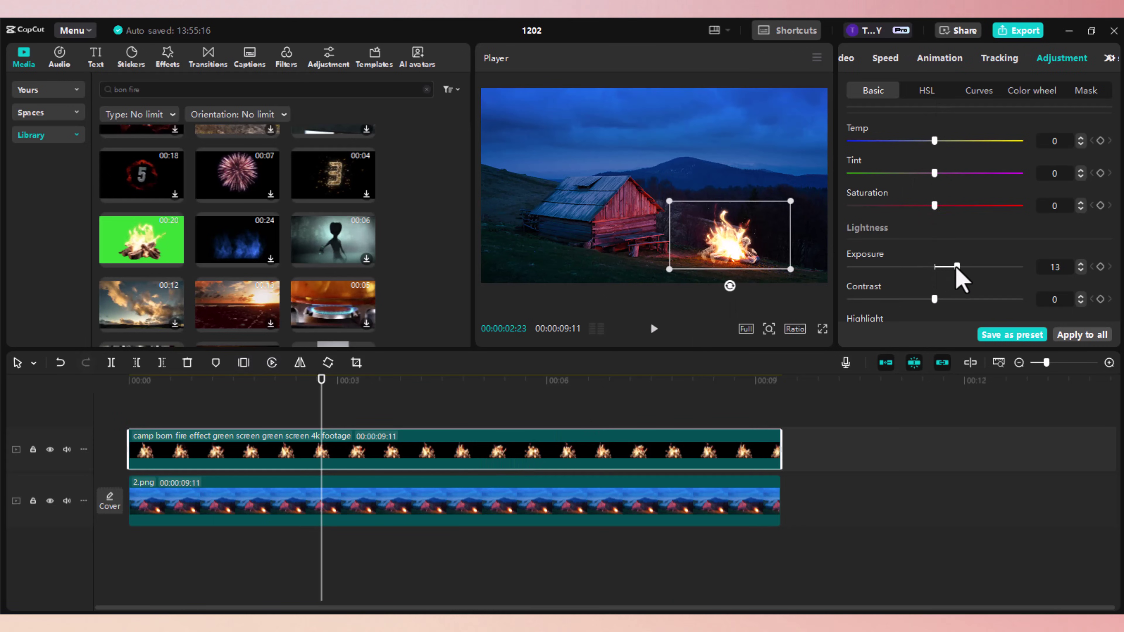
key("space")
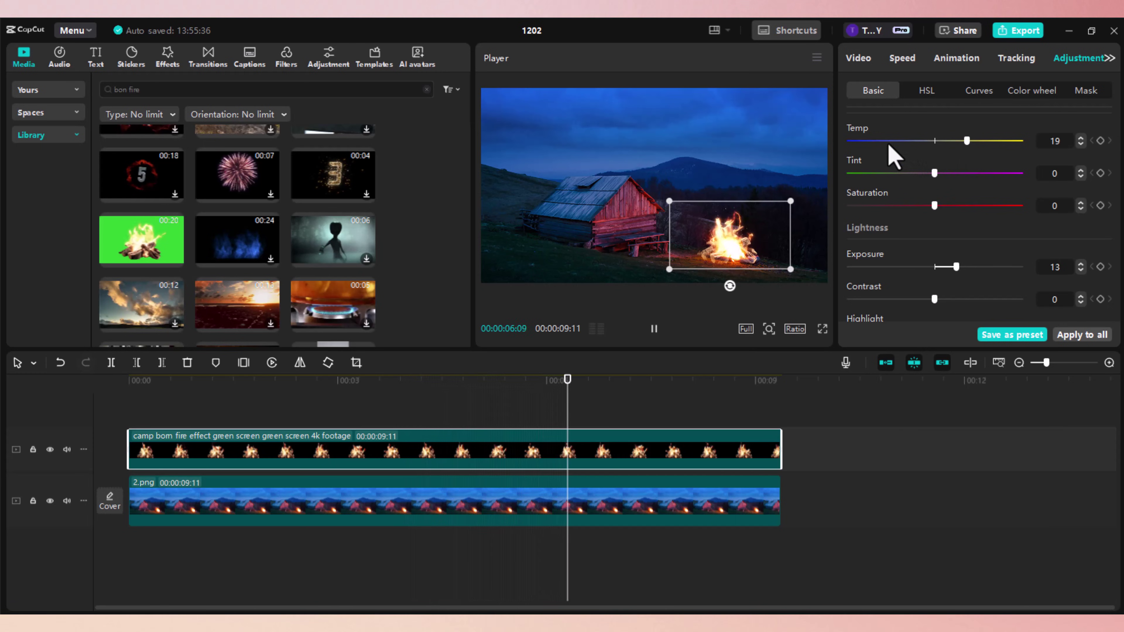
left_click_drag(411, 397, 133, 432)
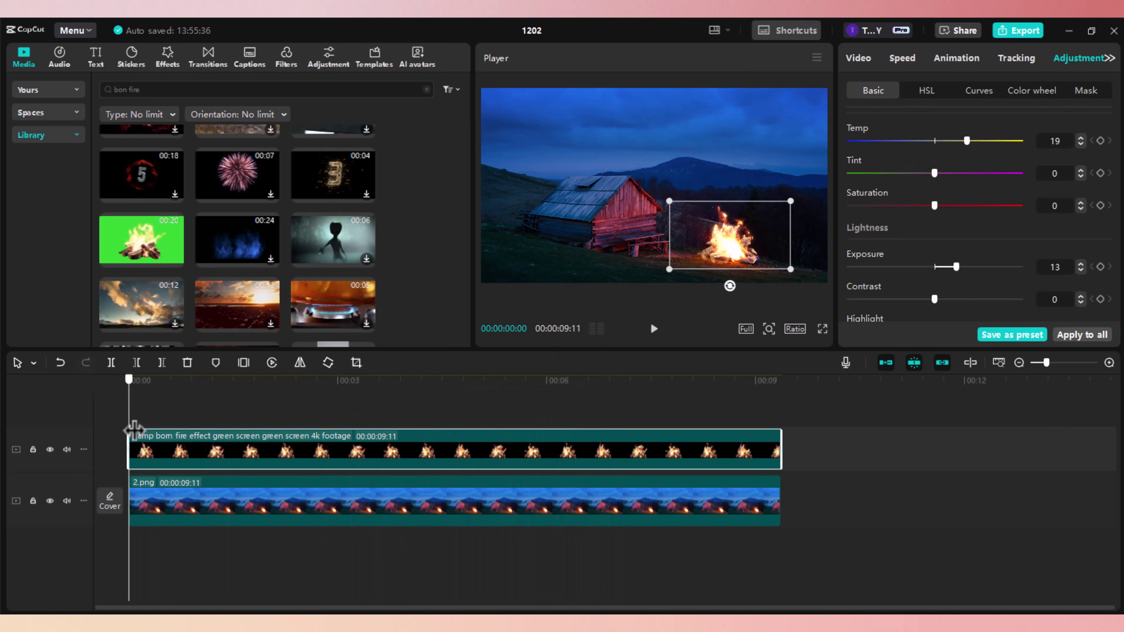
- Play the colour-matched composite from the start to check the fire against the darkened photo, and return the playhead to the beginning
left_click(246, 509)
key("space")
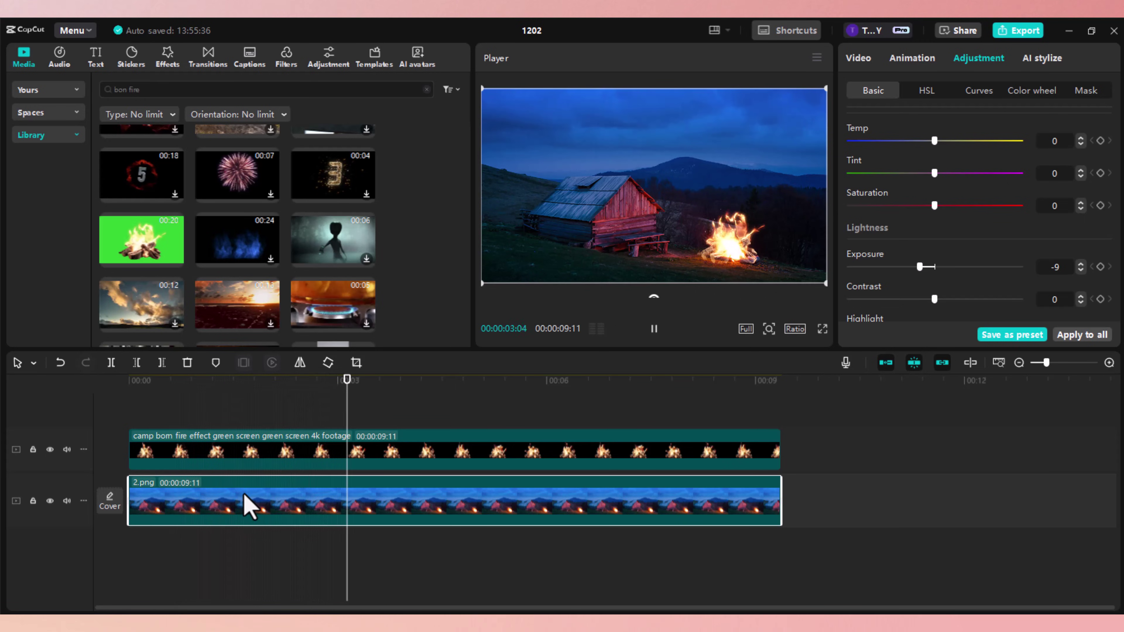
key("space")
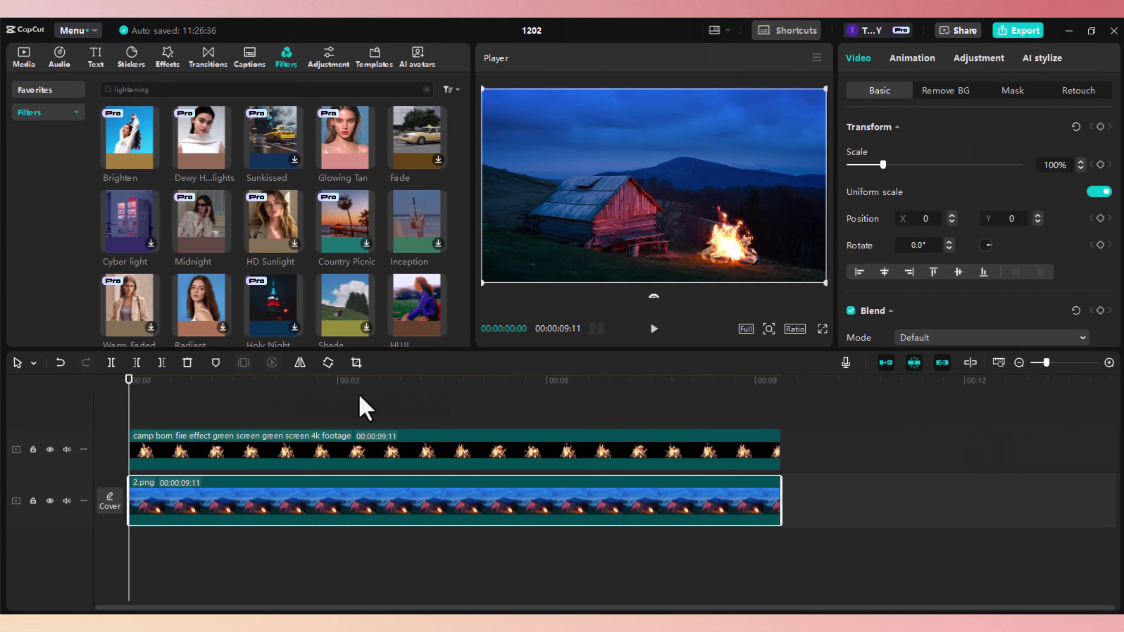
left_click(222, 404)
key("space")
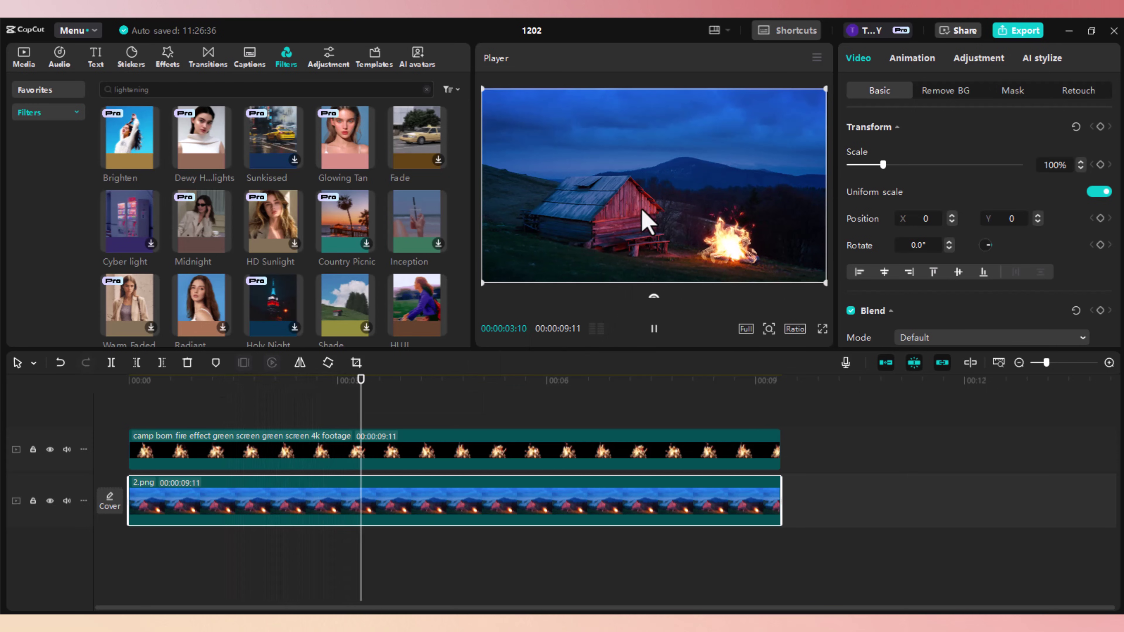
key("space")
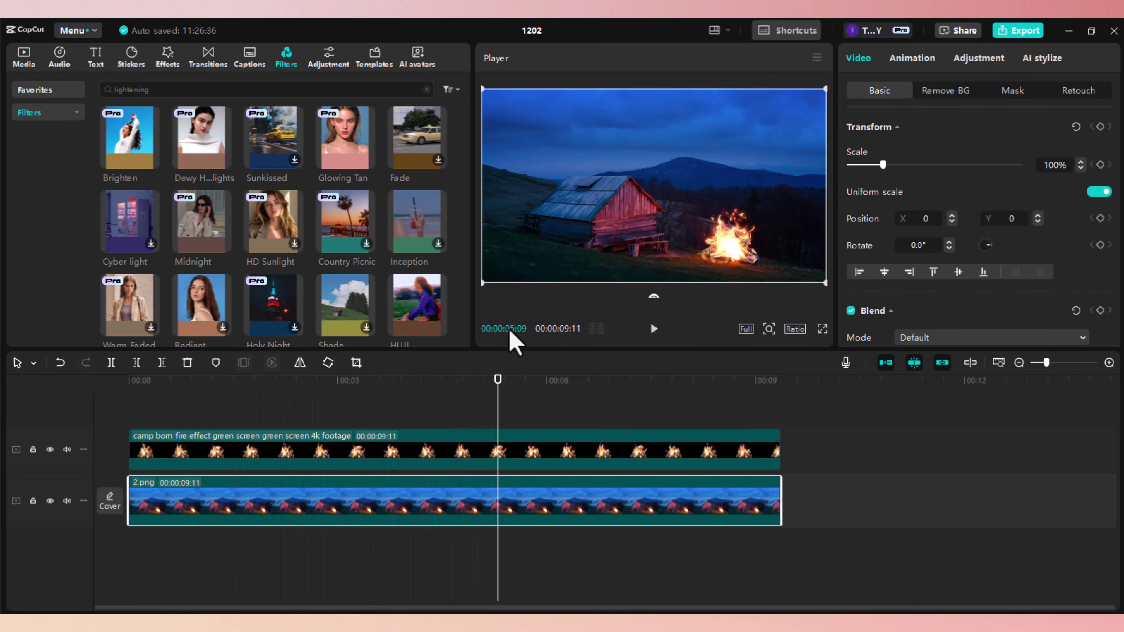
left_click_drag(499, 400, 95, 447)
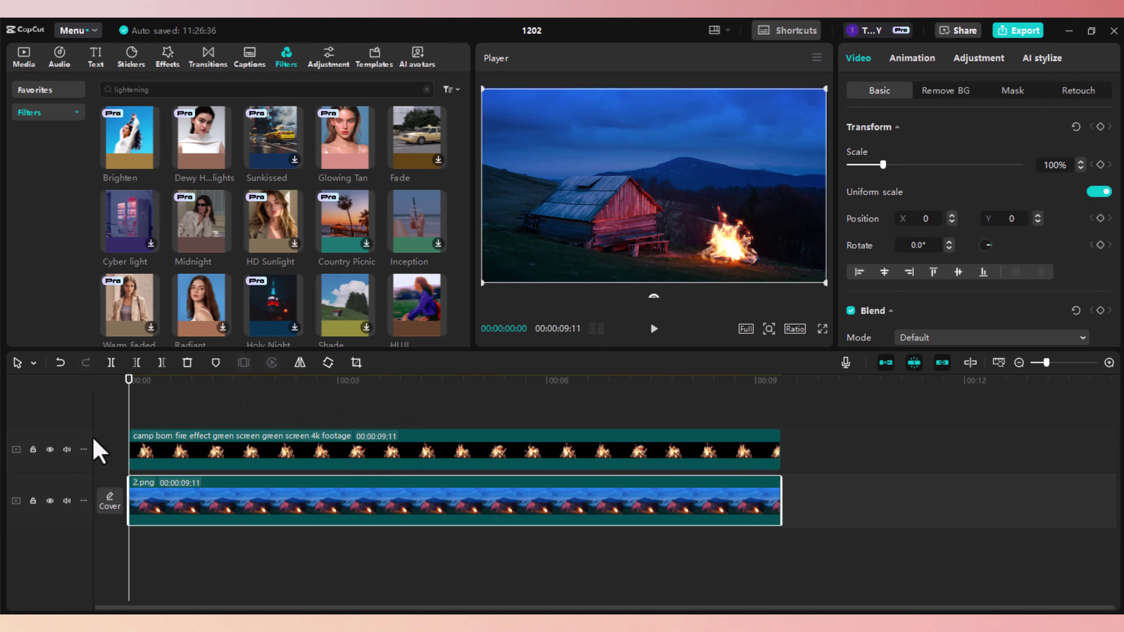
- Duplicate the 2.png photo clip onto a new track between the campfire clip and the original photo, aligned to the timeline start
right_click(276, 502)
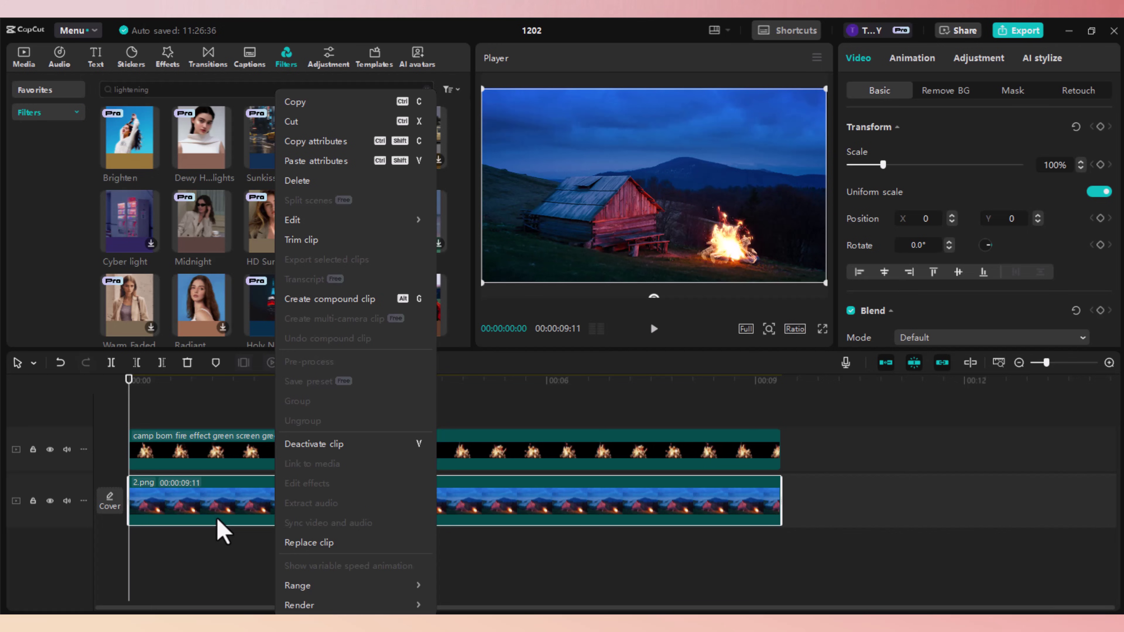
left_click(235, 512)
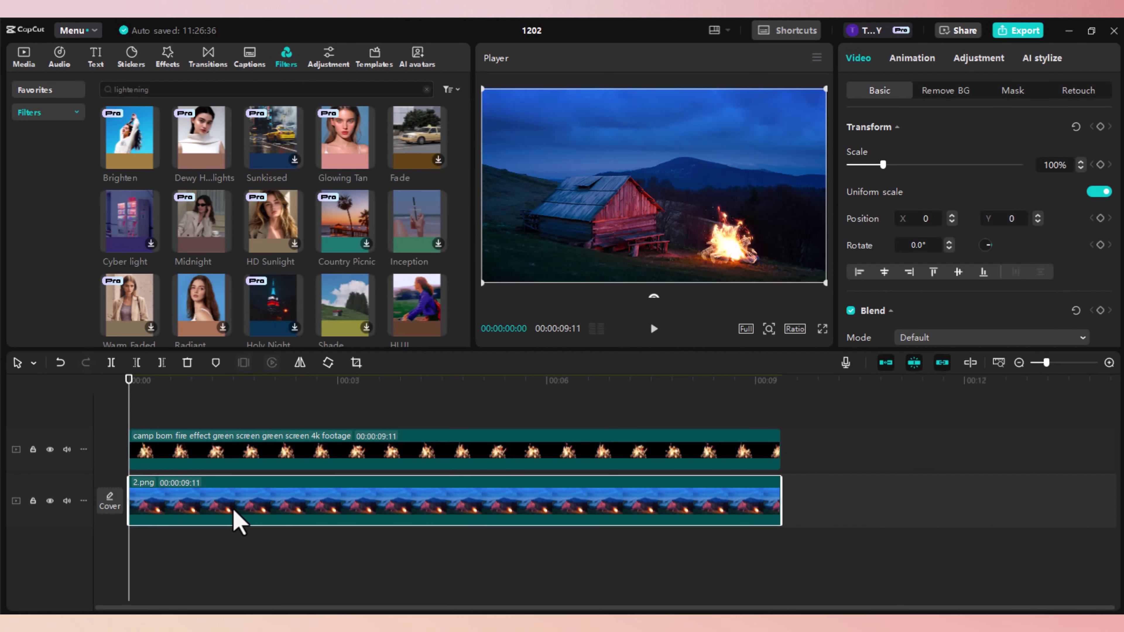
key("alt")
left_click_drag(234, 511, 271, 426)
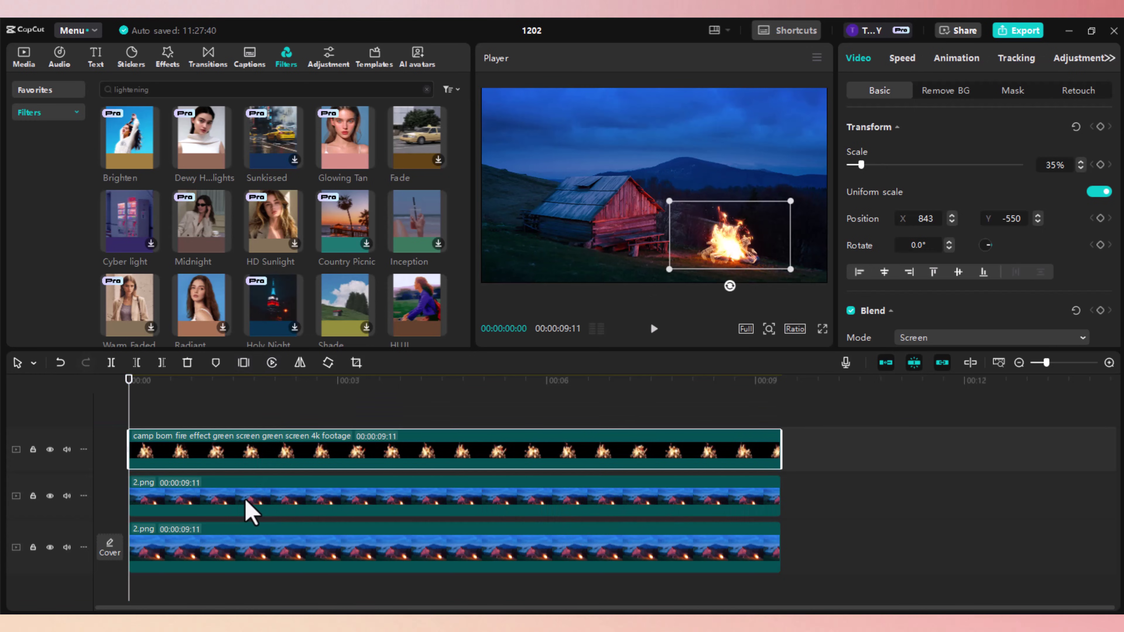
- Search the video effects for "strobe" and apply the Strobe effect to the duplicated 2.png clip on the middle track
left_click(251, 513)
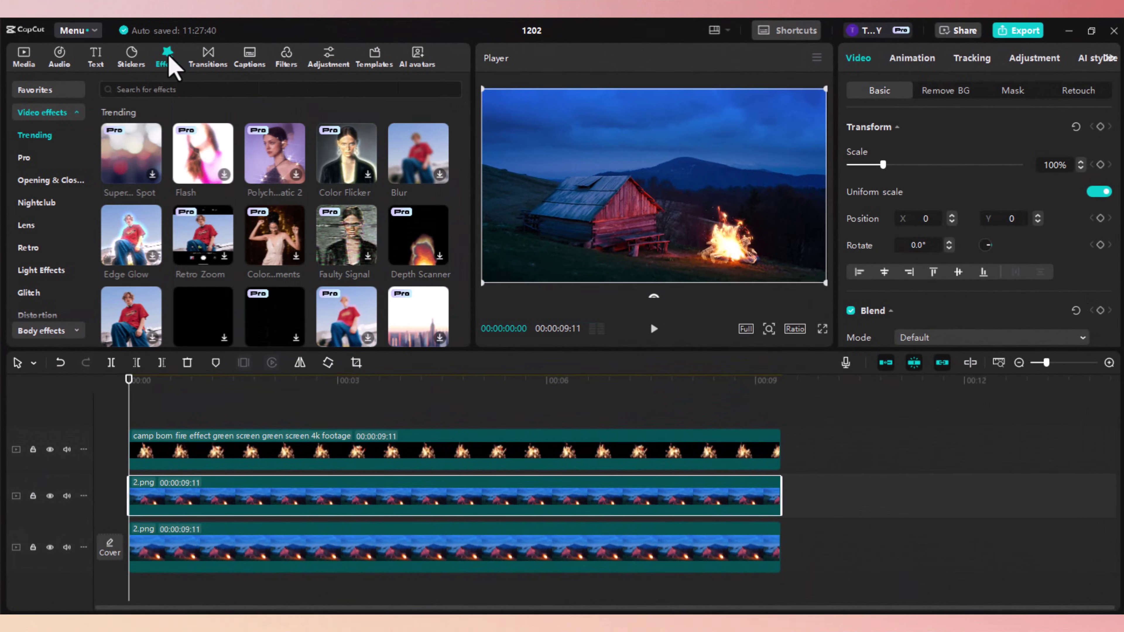
left_click(179, 90)
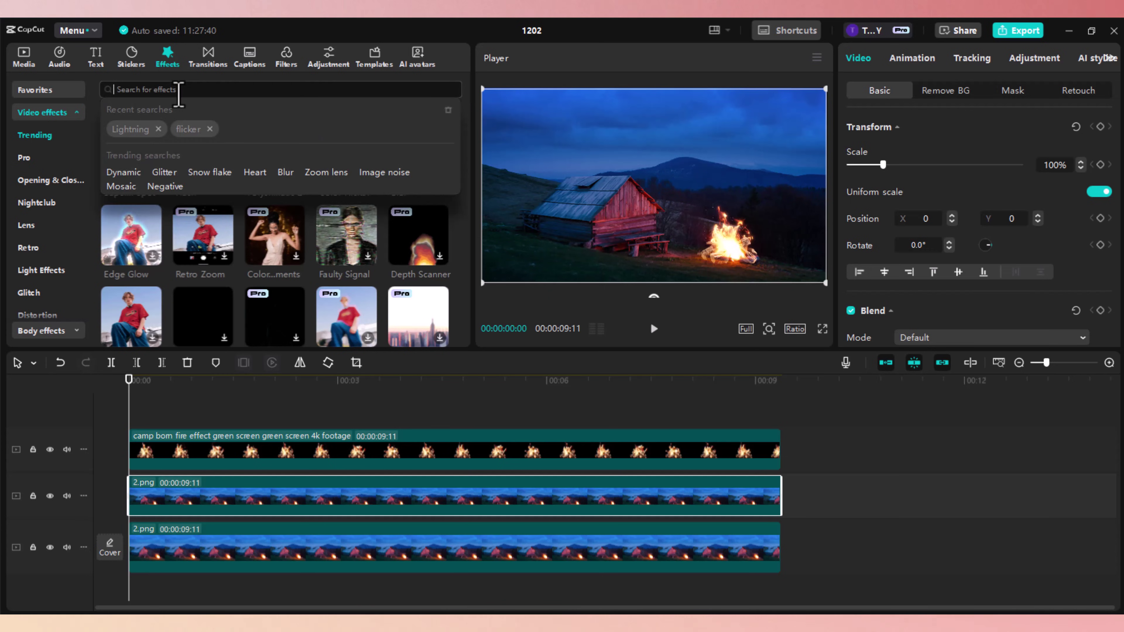
type("strobe")
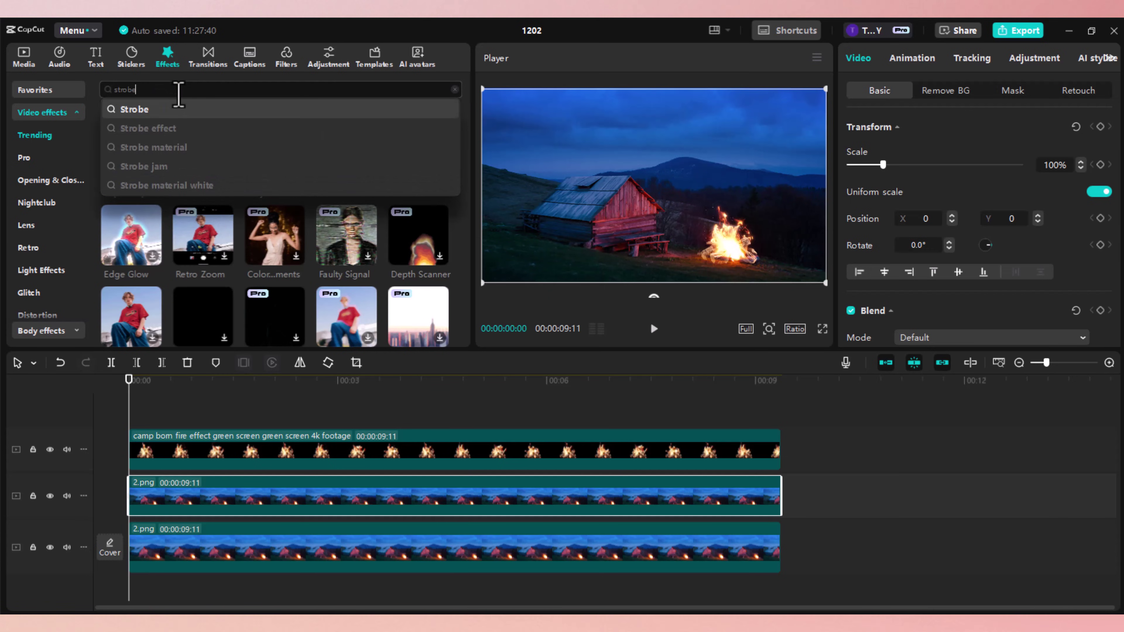
key("Return")
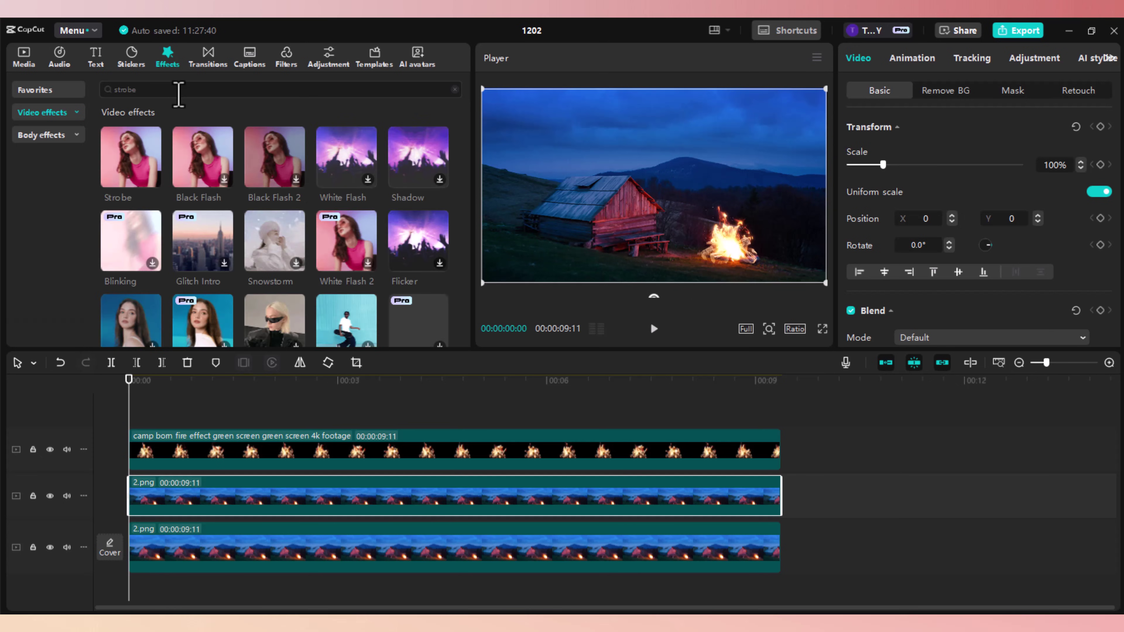
mouse_move(132, 158)
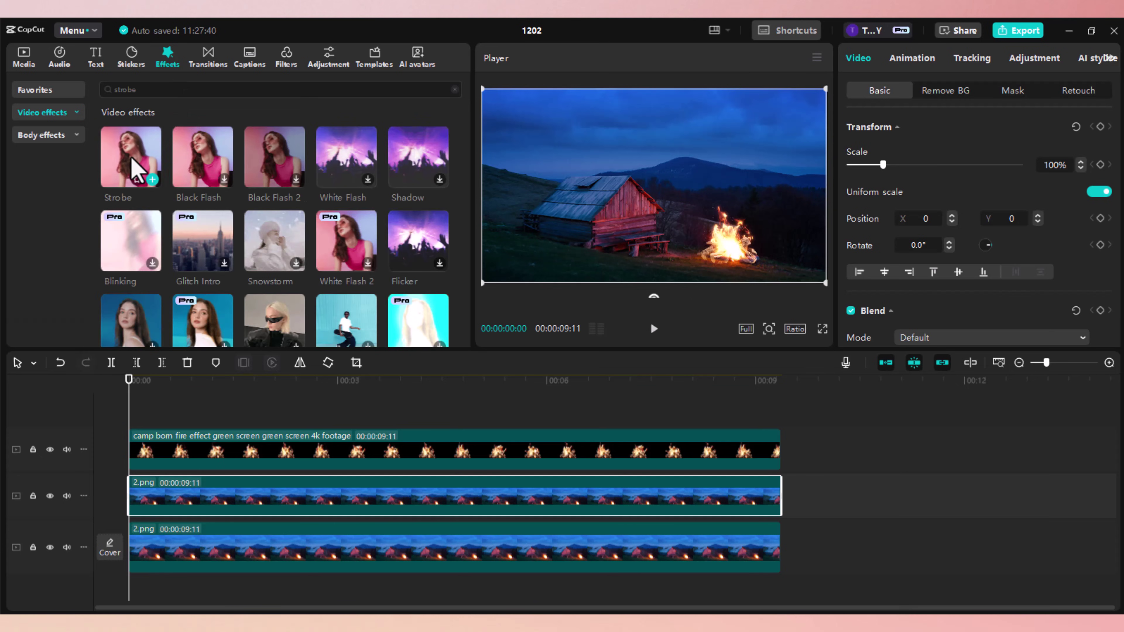
left_click_drag(133, 160, 182, 498)
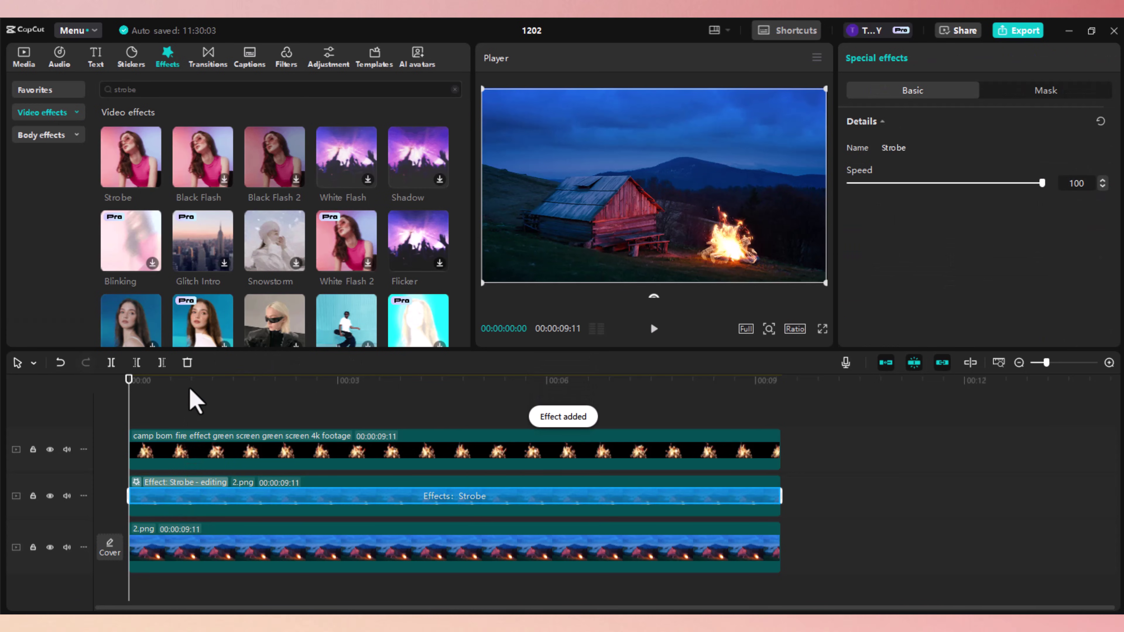
- Add a circle mask of about 256 by 257 to the strobed copy at X -149, Y -133 on the cabin's front wall and preview it
left_click_drag(192, 386, 341, 412)
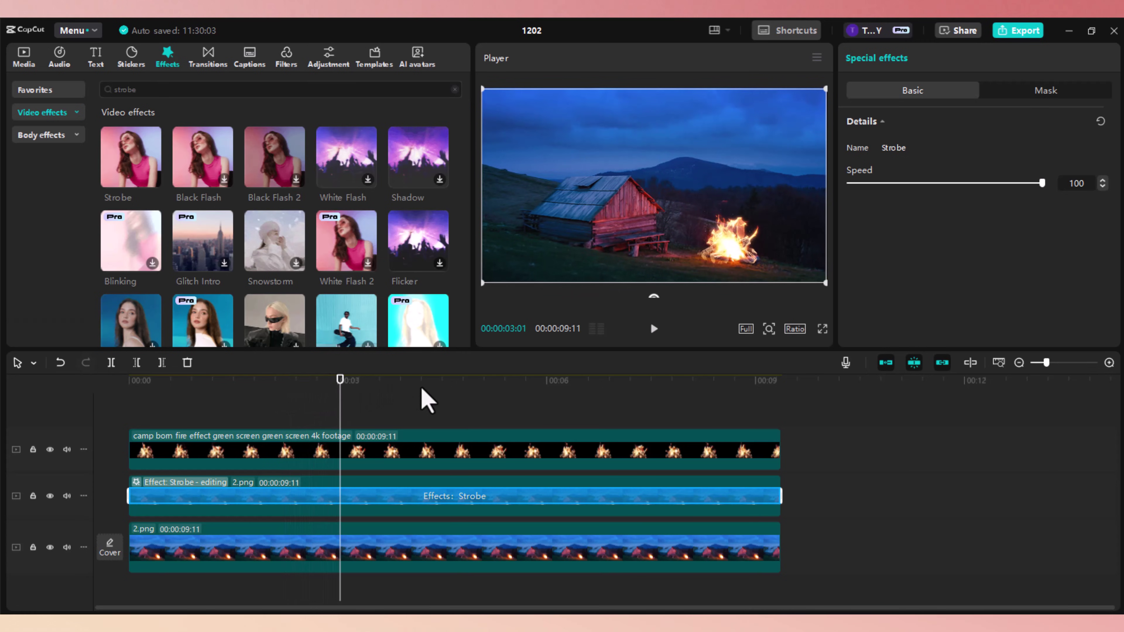
left_click(418, 482)
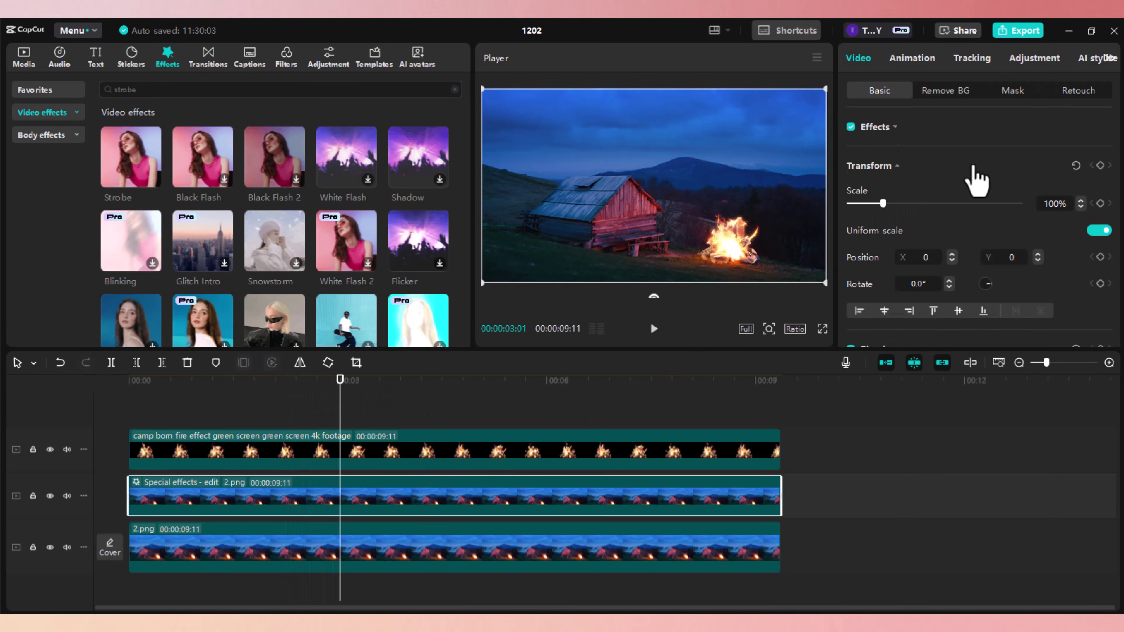
left_click(1016, 94)
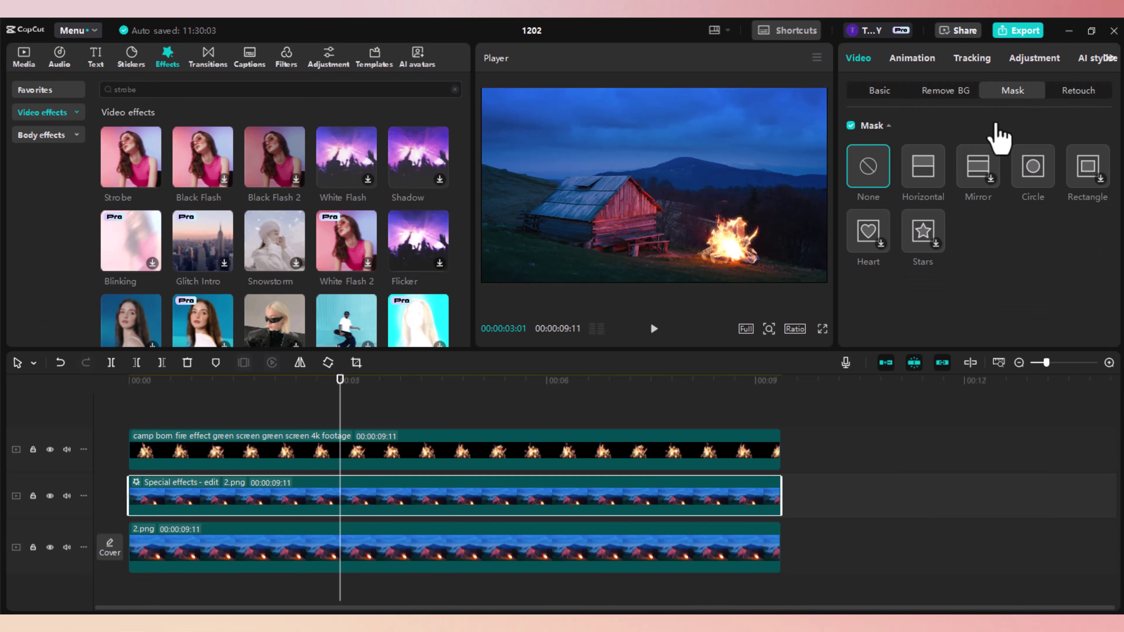
left_click(1035, 175)
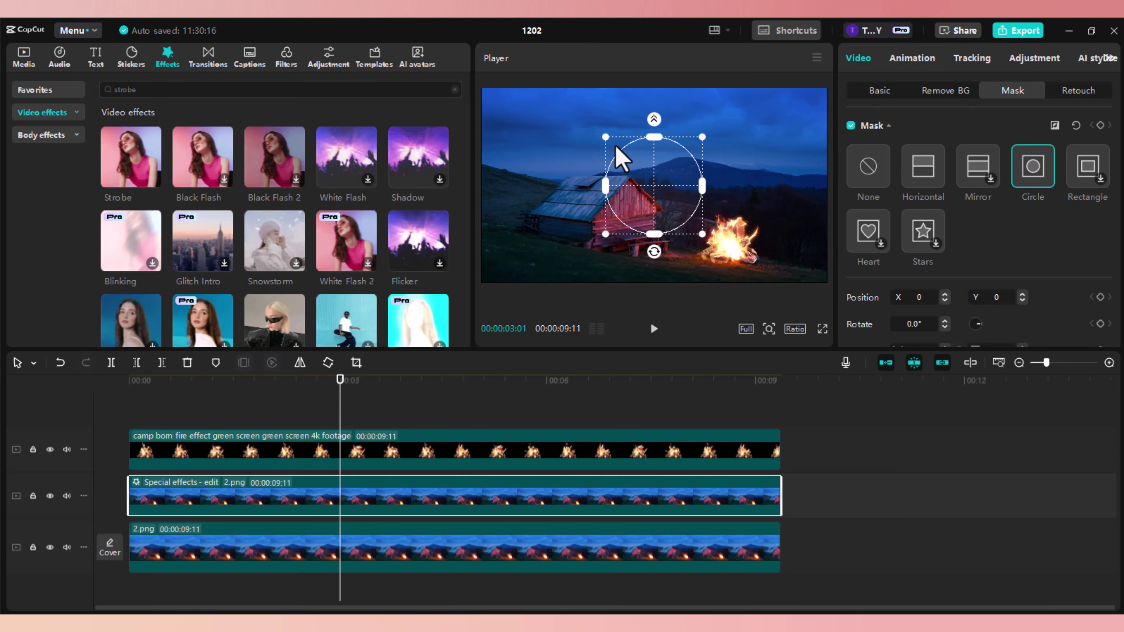
mouse_move(605, 137)
left_mouse_down()
mouse_move(642, 193)
mouse_move(627, 211)
mouse_move(612, 193)
mouse_move(627, 221)
mouse_move(620, 213)
left_mouse_up()
mouse_move(341, 398)
left_mouse_down()
mouse_move(253, 400)
mouse_move(337, 400)
left_mouse_up()
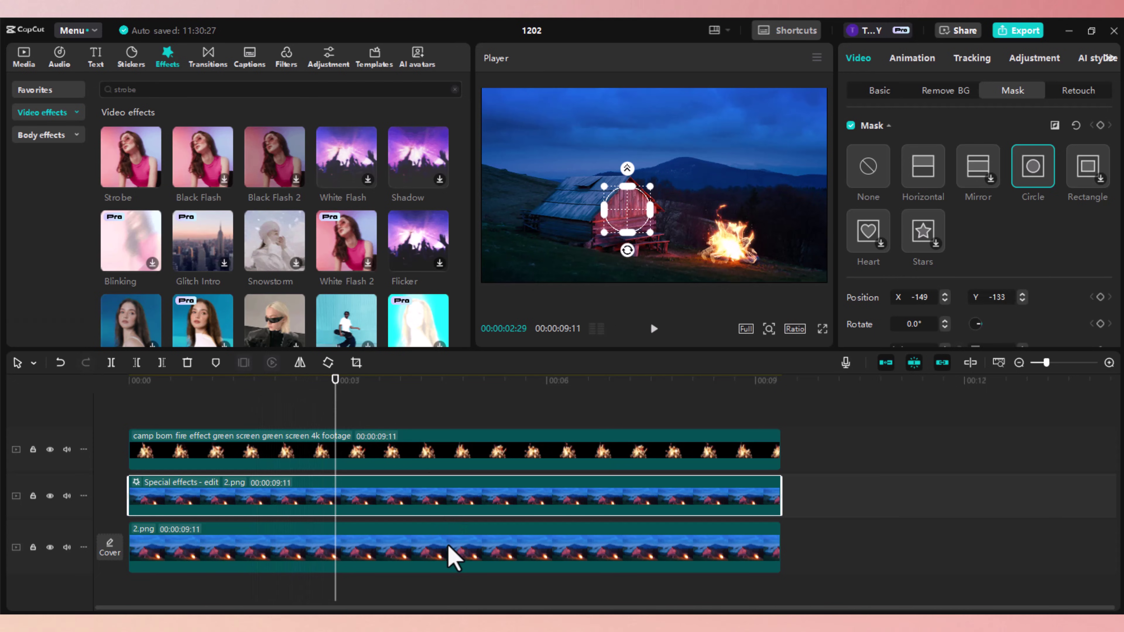
left_click(445, 549)
key("space")
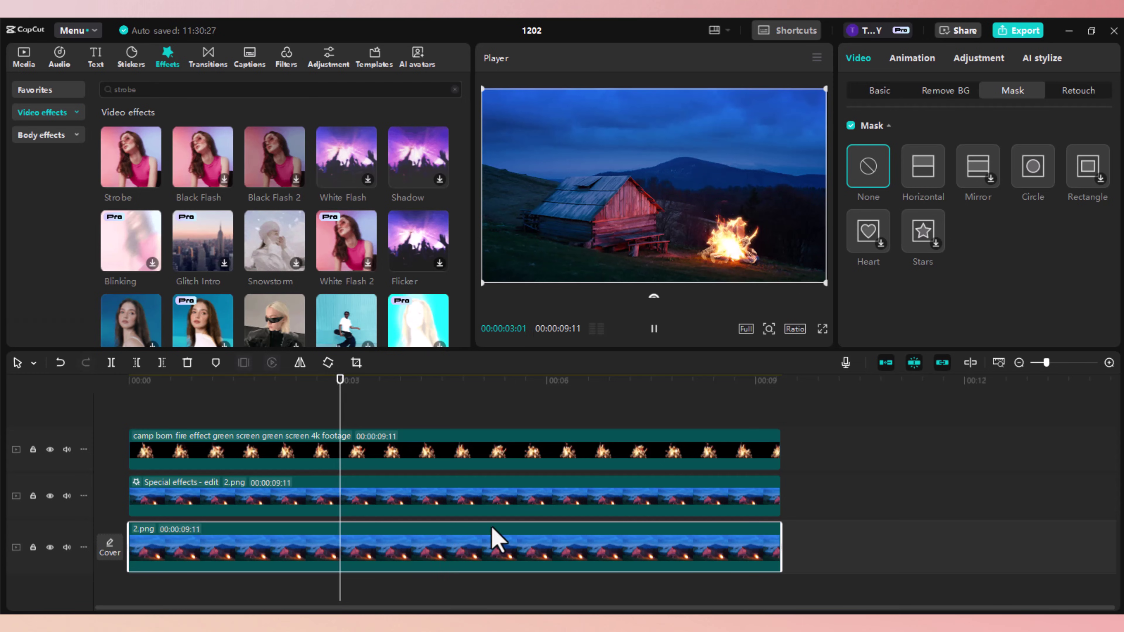
key("space")
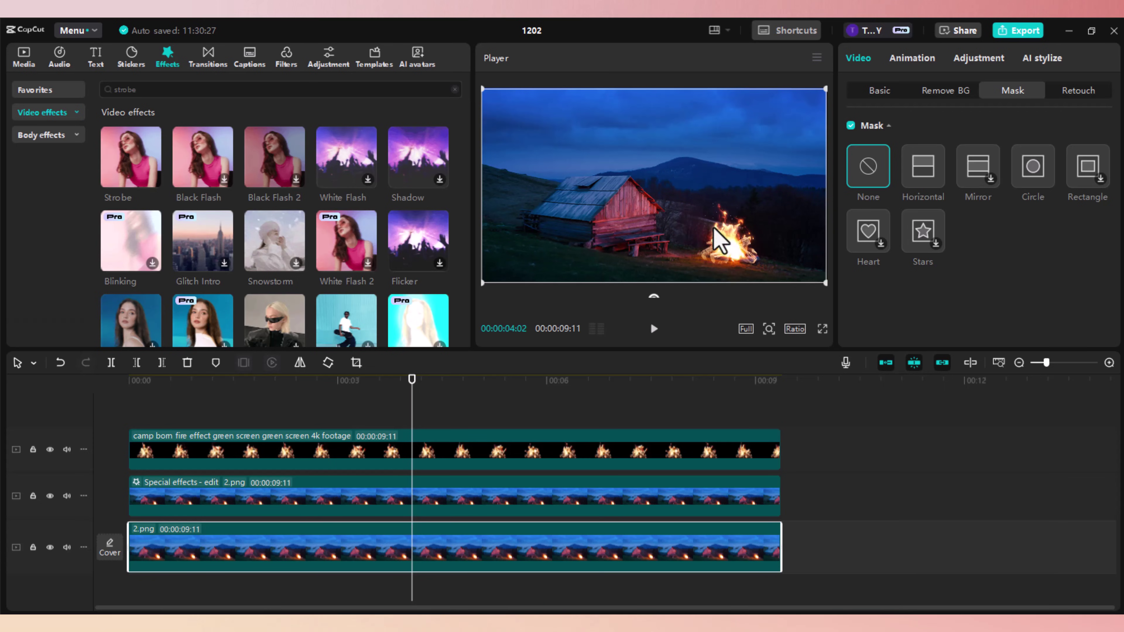
- Set the circle mask's feather to 100 on the strobed photo copy and preview the softened flicker on the cabin
left_click(477, 514)
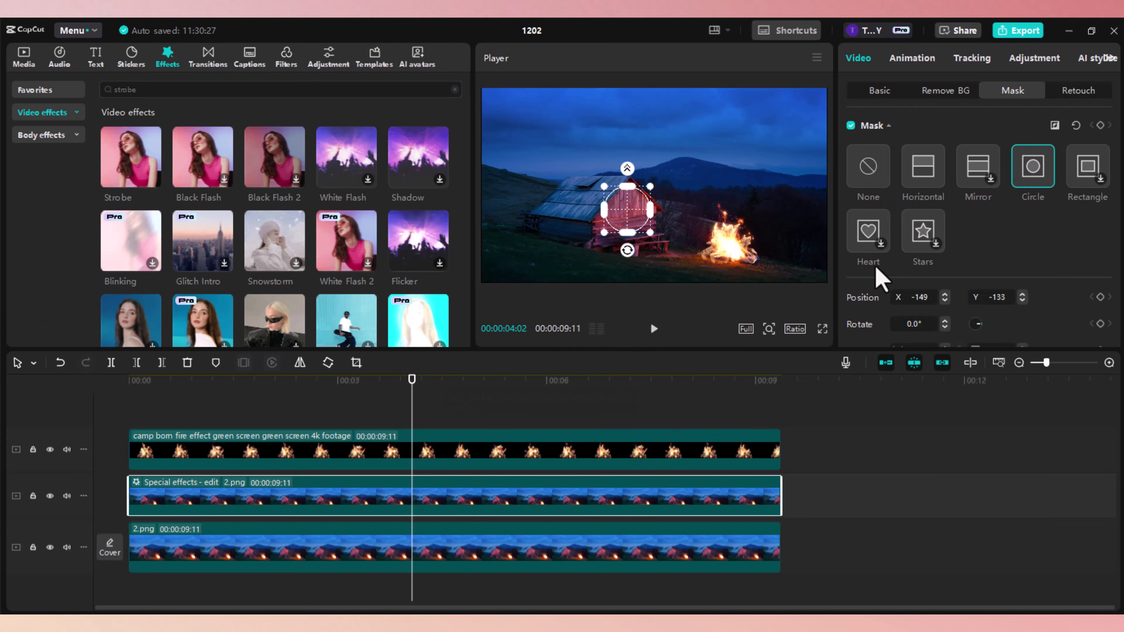
scroll(965, 265, "down", 2)
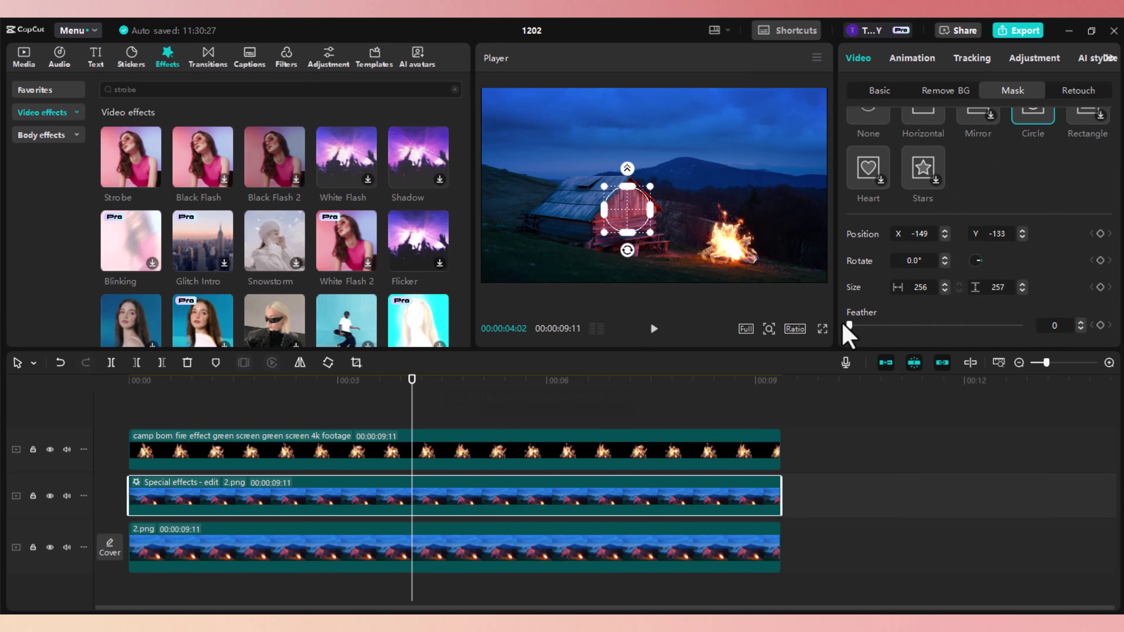
left_click_drag(858, 331, 1035, 335)
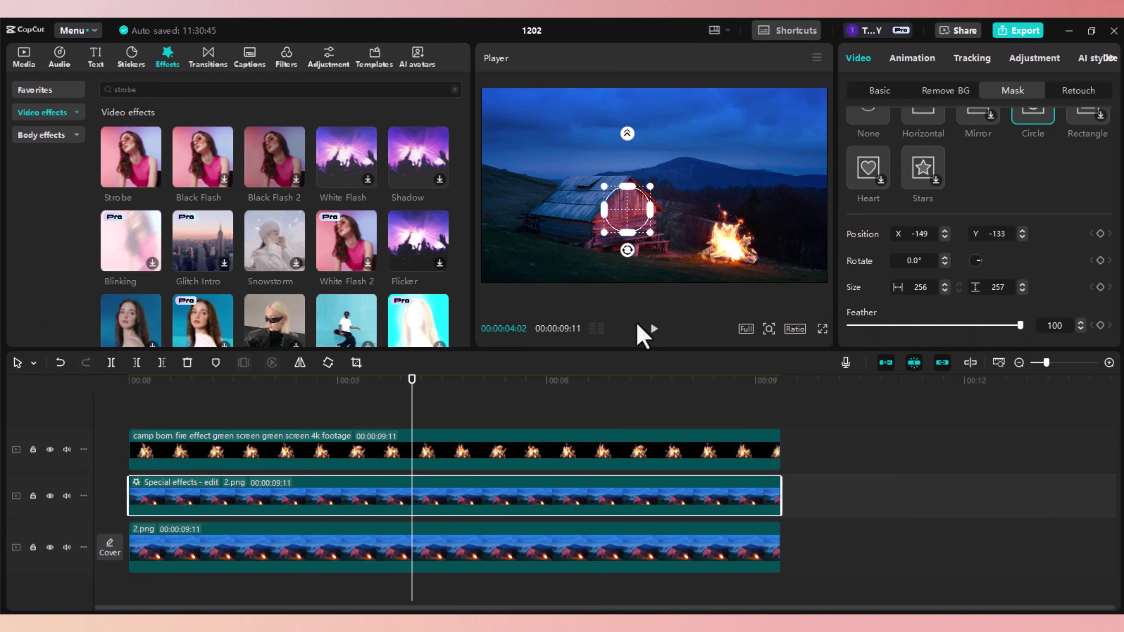
left_click(471, 571)
key("space")
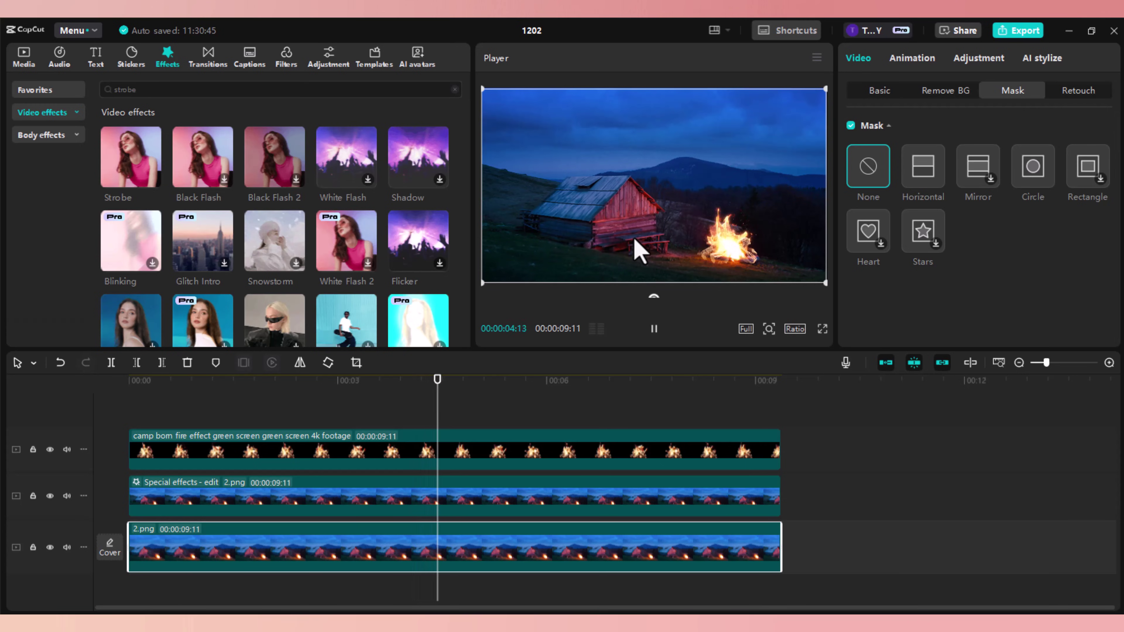
key("space")
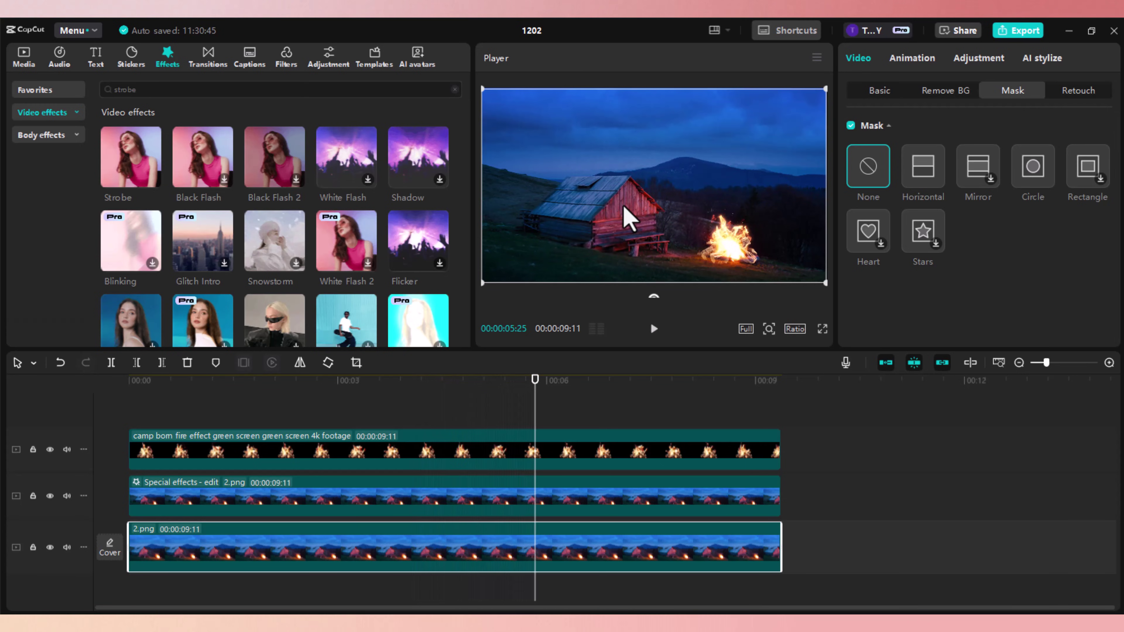
- Shrink the feathered circle mask around its centre on the cabin's front wall and preview the flicker from near the timeline start
left_click(629, 217)
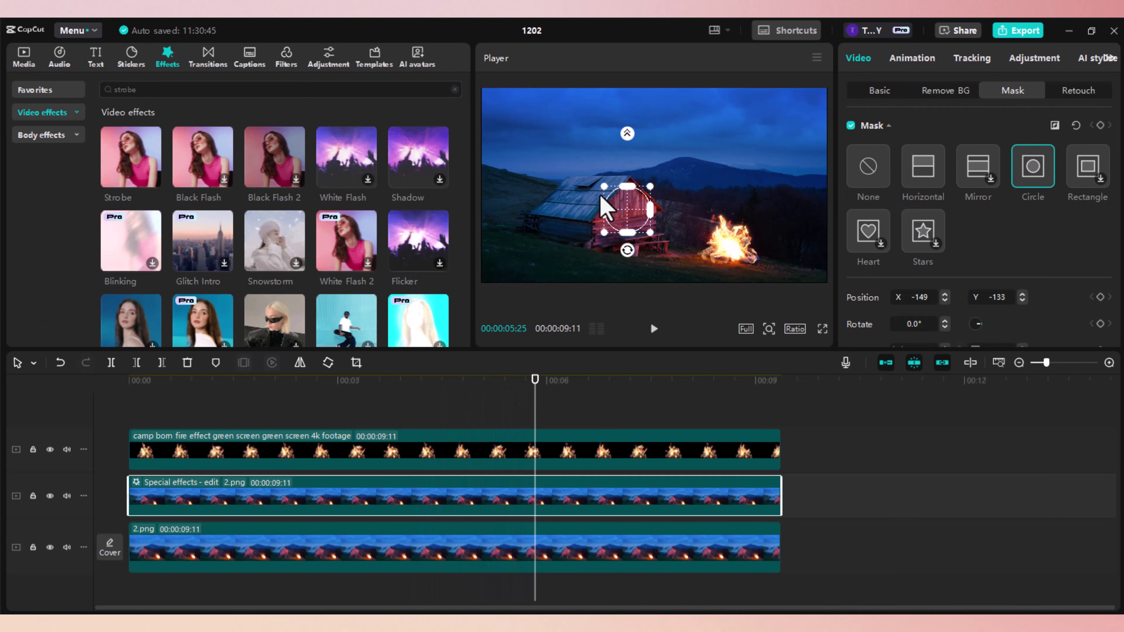
mouse_move(606, 208)
left_mouse_down()
mouse_move(620, 206)
mouse_move(615, 196)
left_mouse_up()
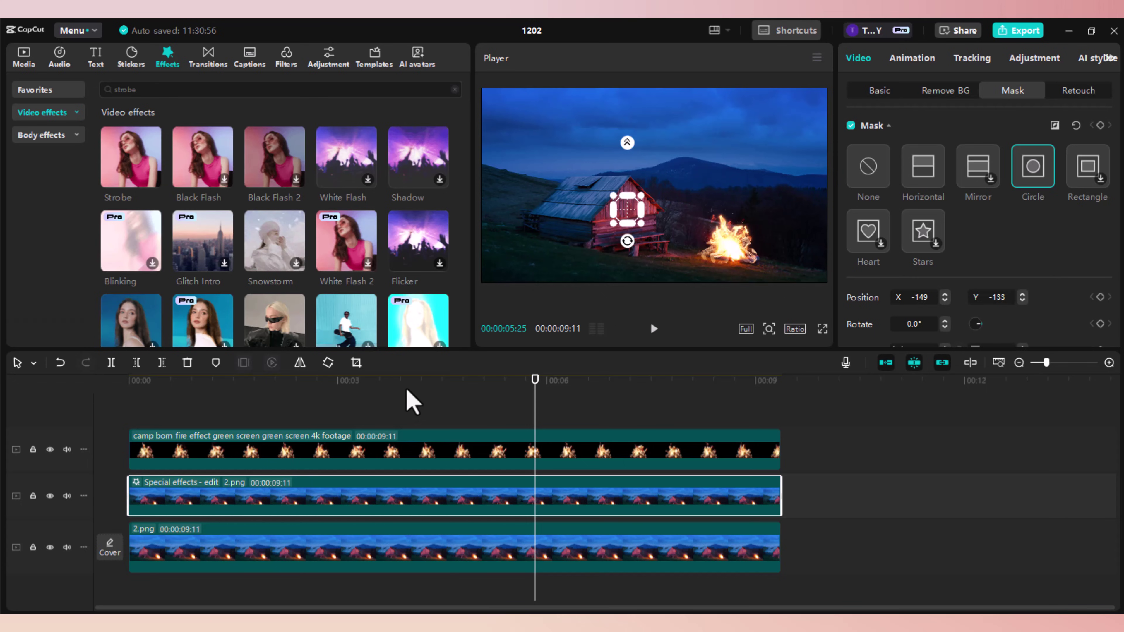
left_click_drag(407, 391, 159, 427)
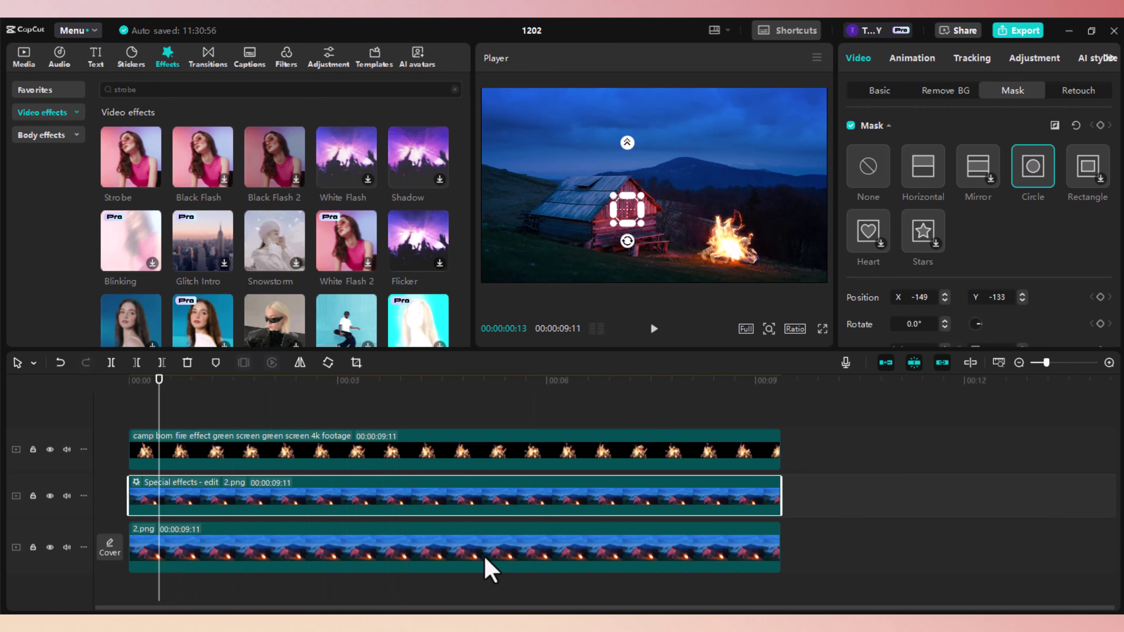
left_click(484, 557)
key("space")
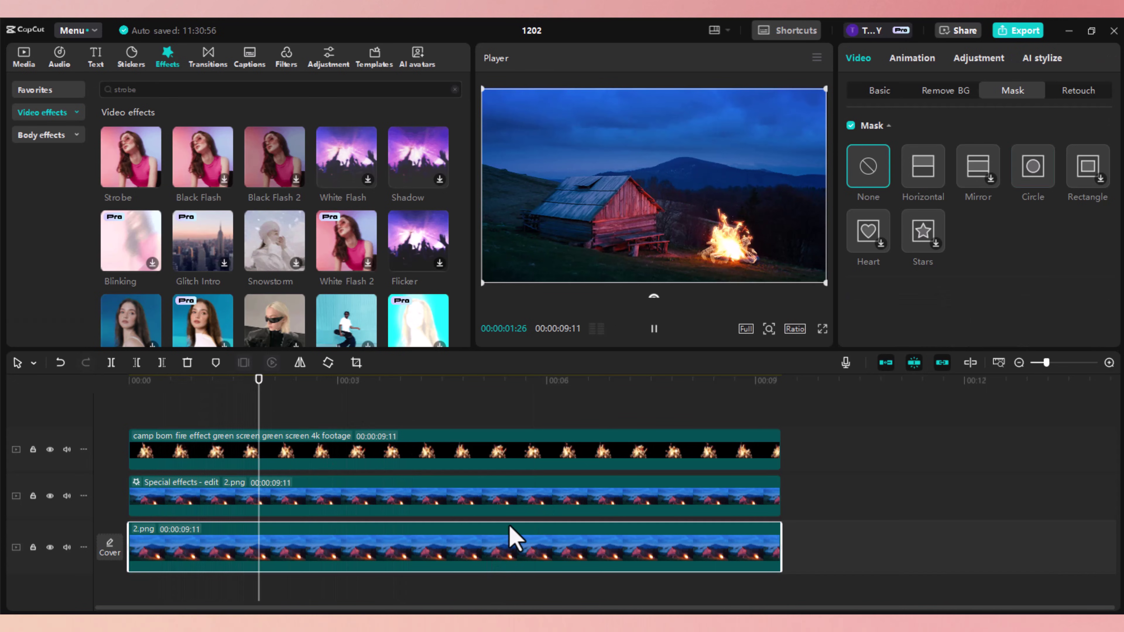
key("space")
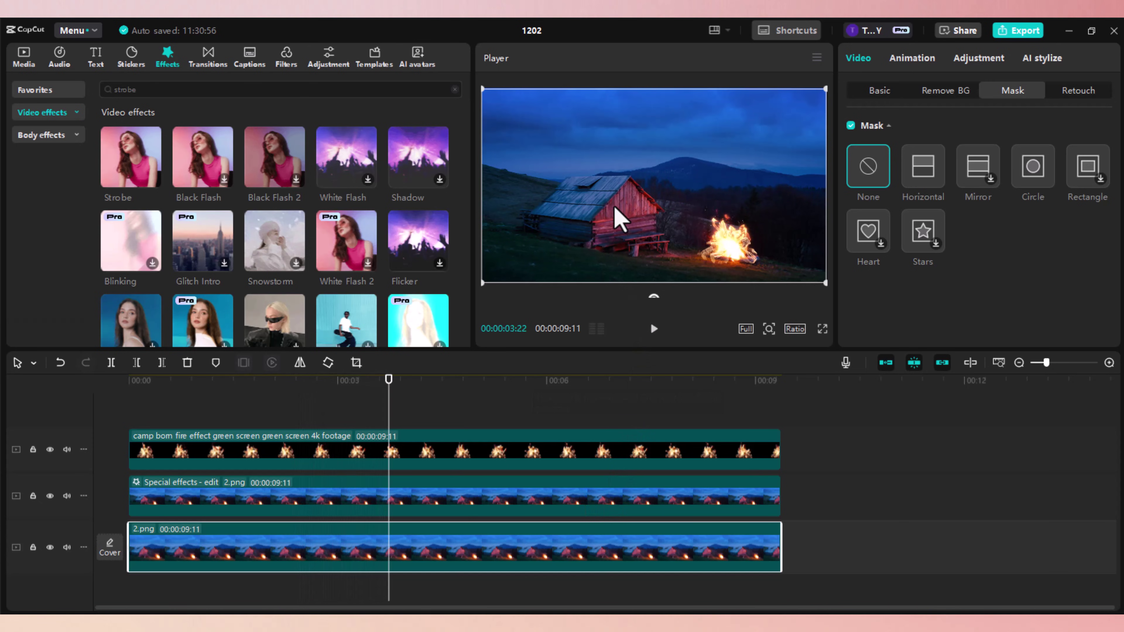
- Reduce the circle mask on the strobed copy to about 130 by 131, keeping feather at 100, and preview the flicker
left_click(620, 217)
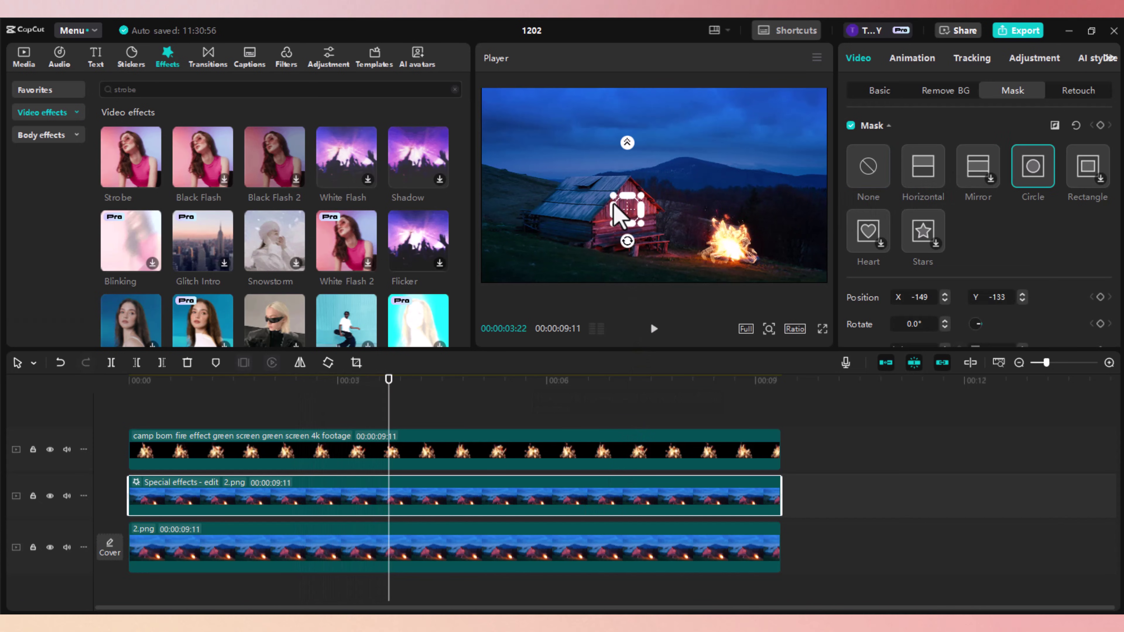
left_click_drag(612, 201, 615, 202)
scroll(974, 284, "down", 2)
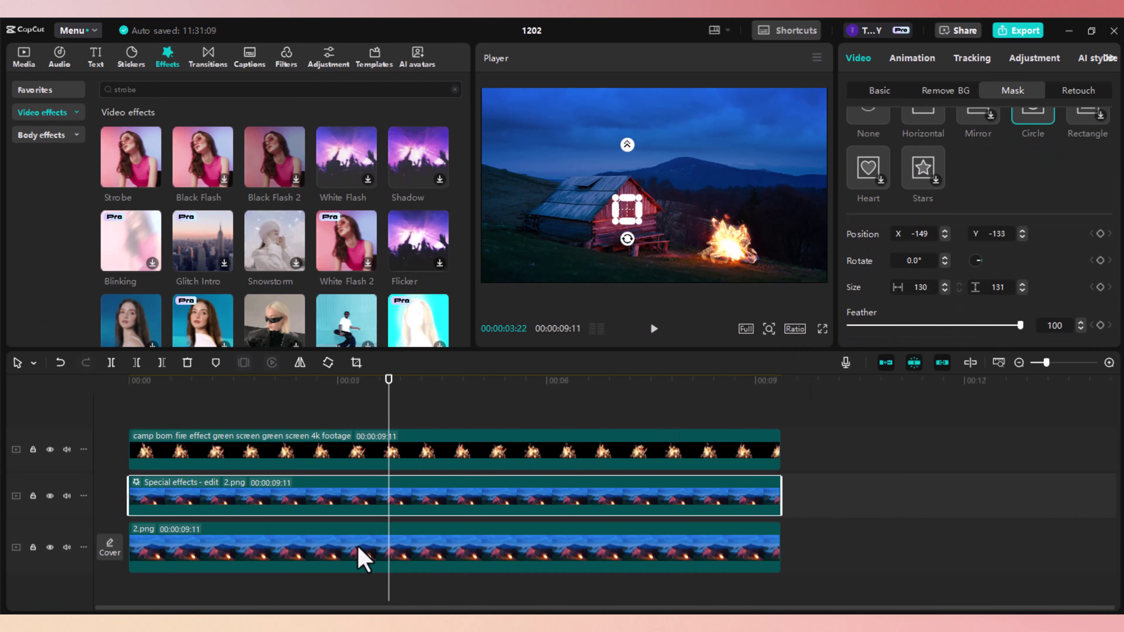
left_click(361, 558)
key("space")
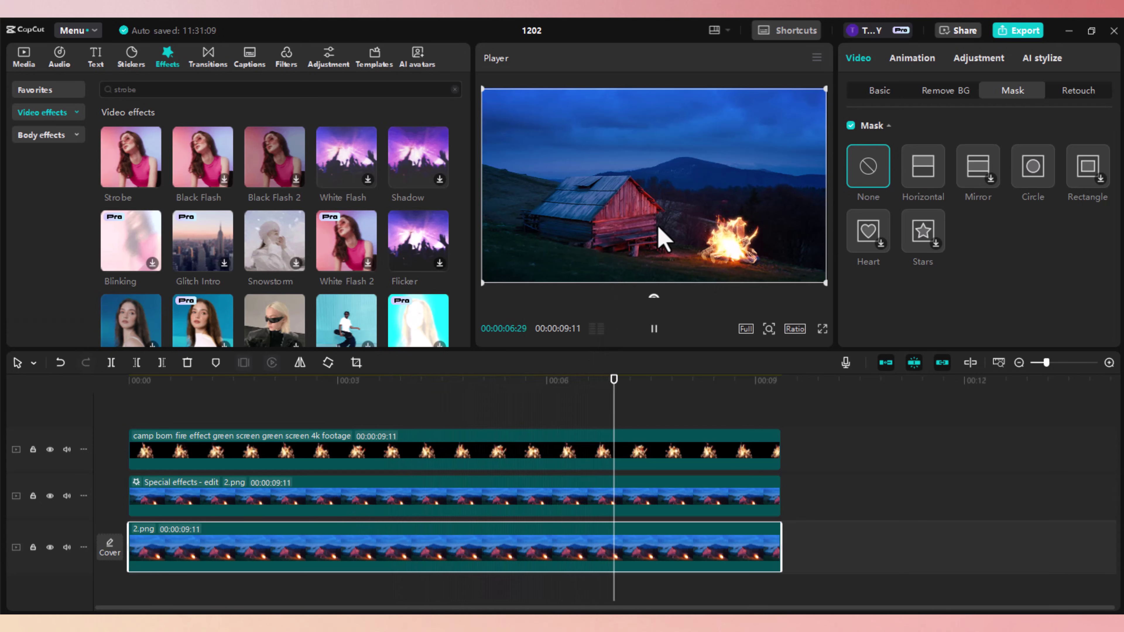
key("space")
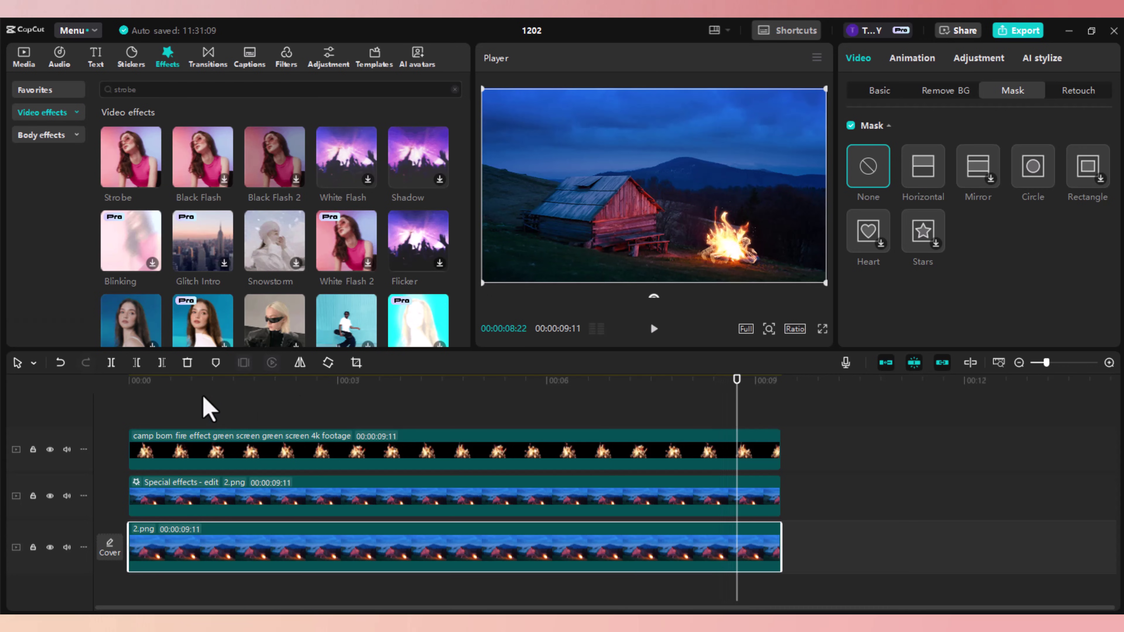
- Set the strobed photo copy's blend mode to Screen and preview the flicker on the cabin from the timeline start
left_click_drag(179, 399, 127, 398)
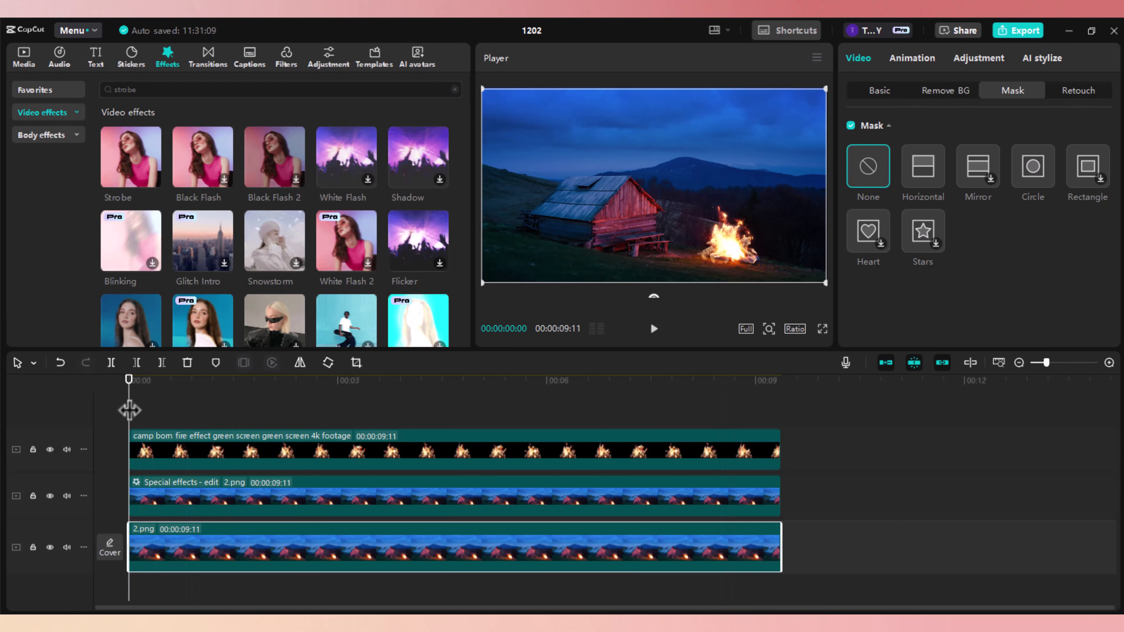
left_click(414, 493)
left_click(416, 494)
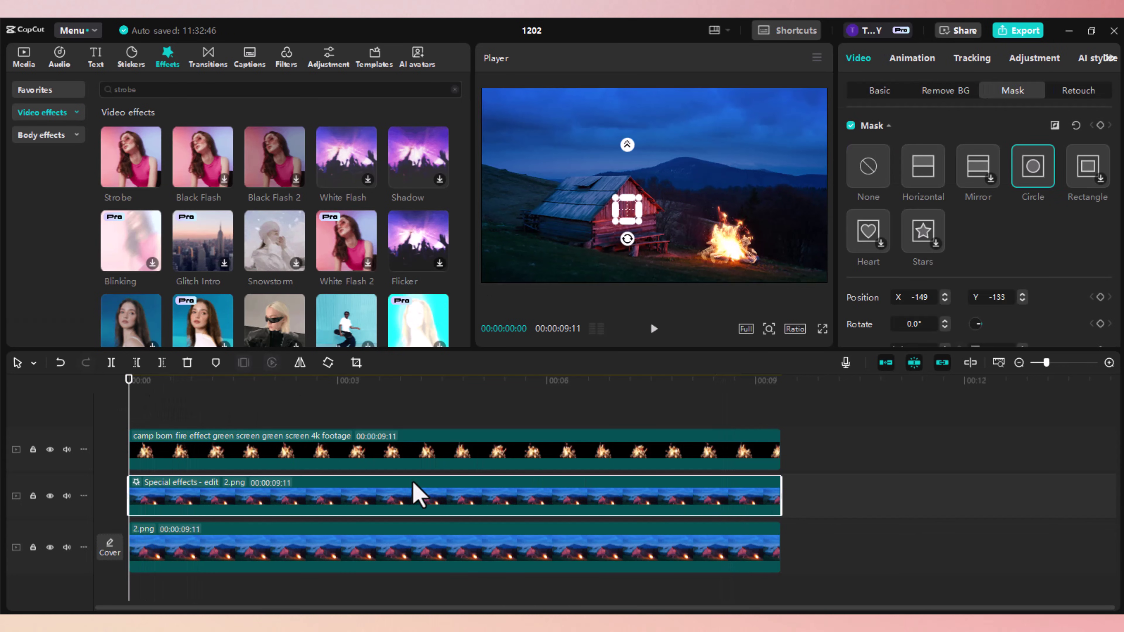
left_click(874, 93)
scroll(925, 221, "down", 7)
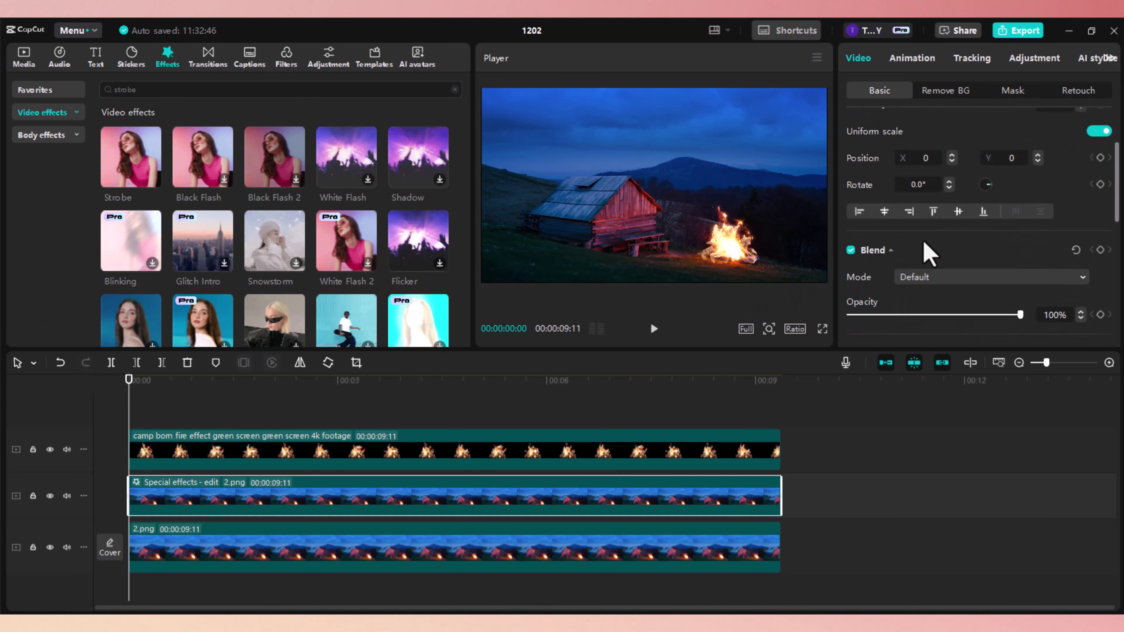
left_click(994, 182)
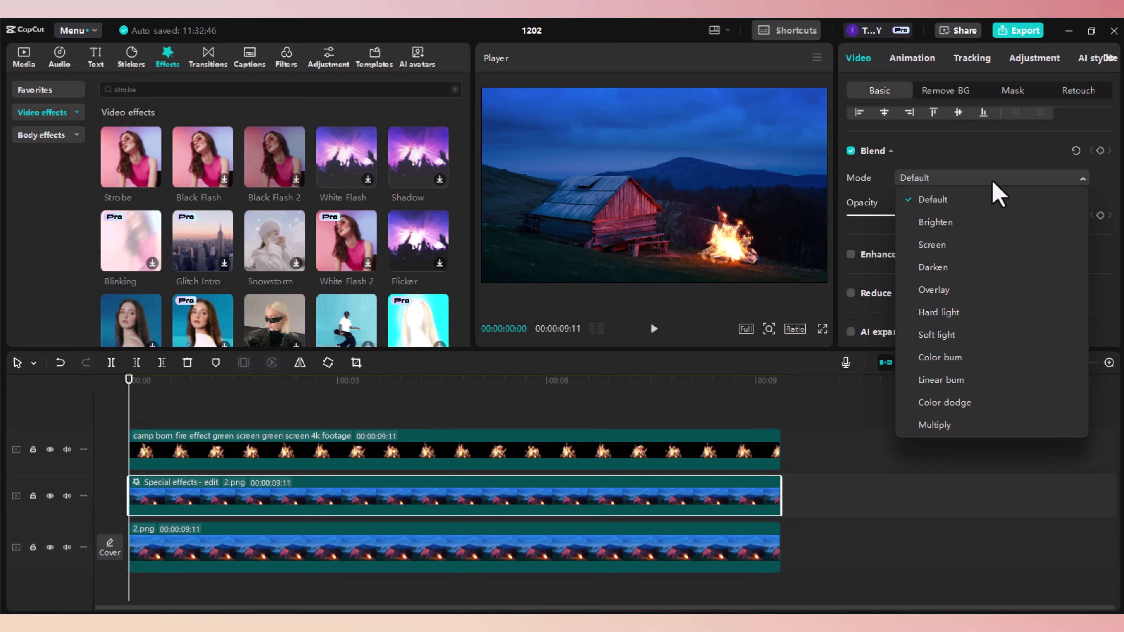
left_click(936, 244)
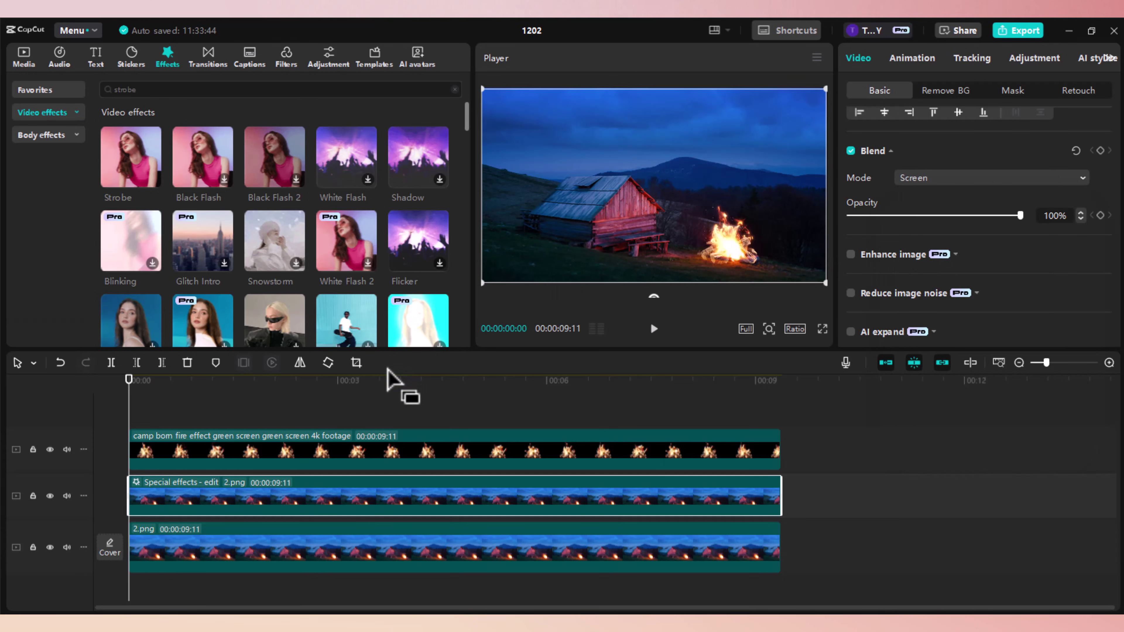
key("space")
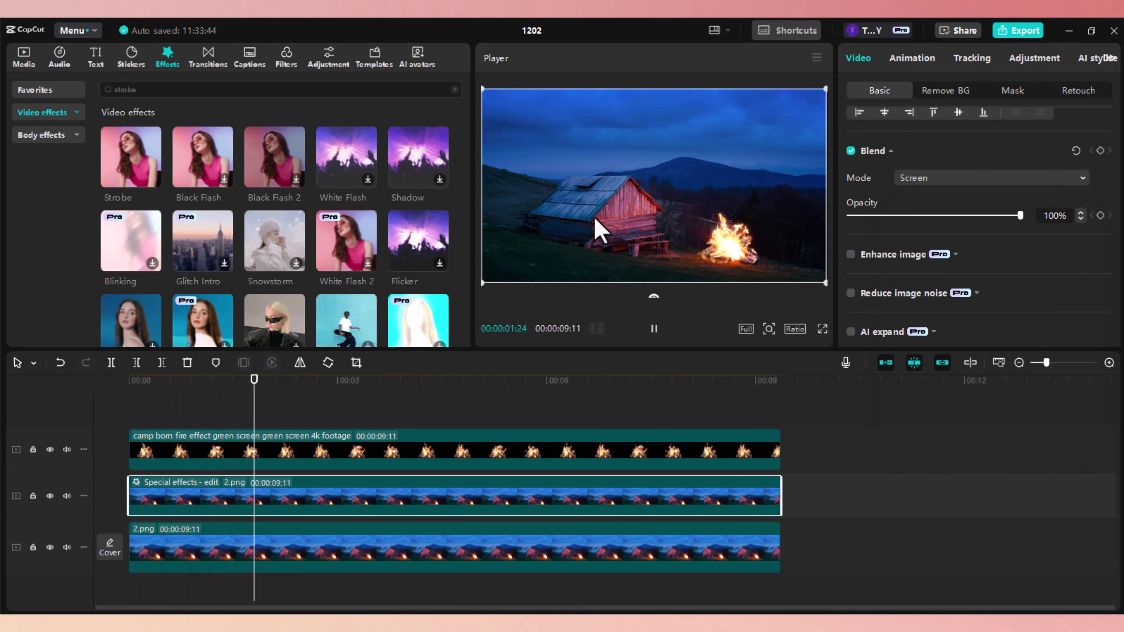
key("space")
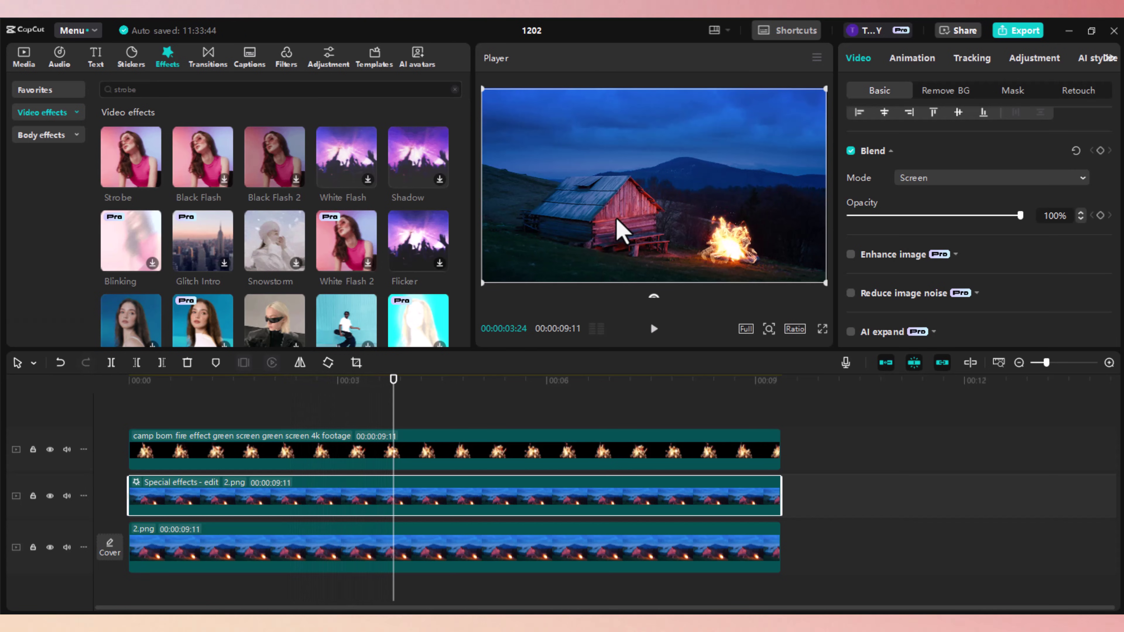
- Add the 18-second sunset clouds clip from the library at the timeline start, on a new track above the campfire
left_click_drag(393, 393, 106, 416)
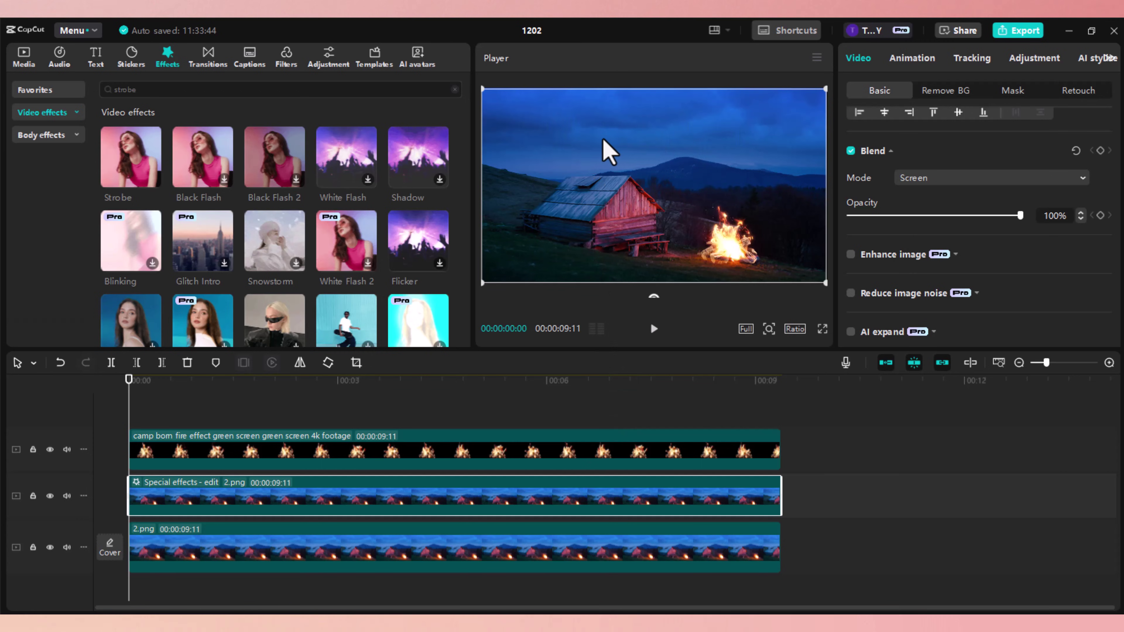
left_click(19, 59)
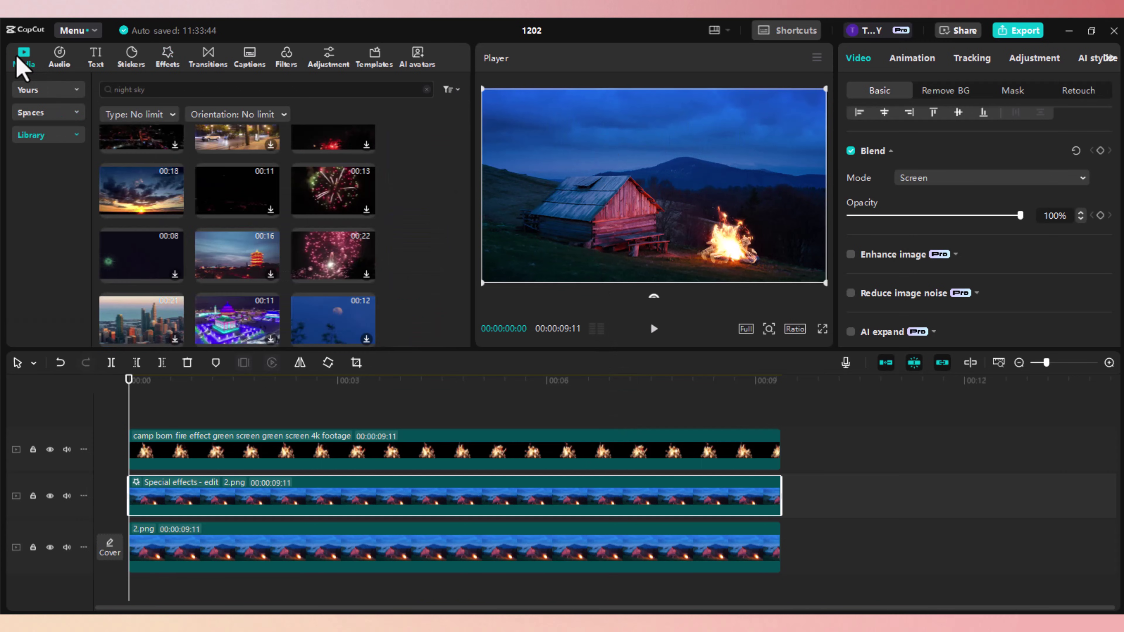
mouse_move(146, 206)
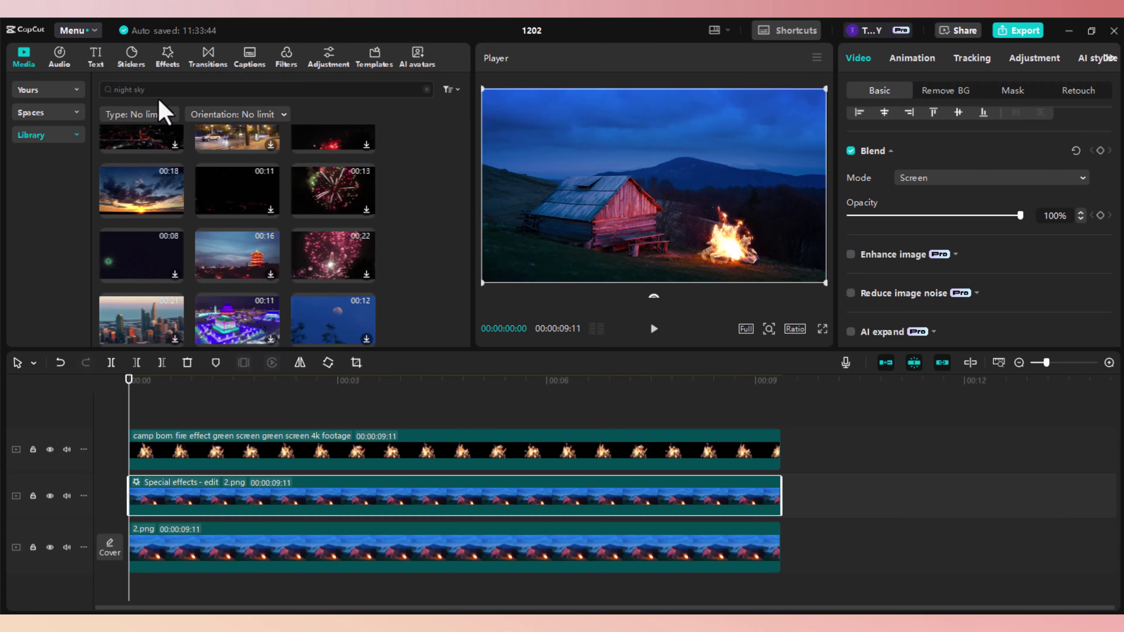
left_click(175, 210)
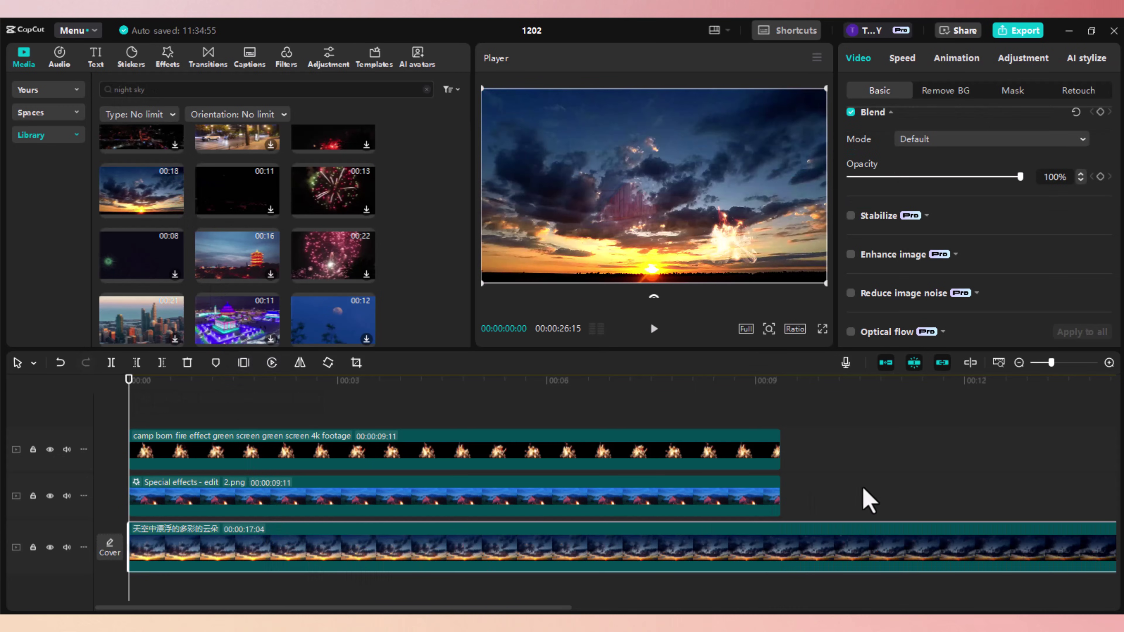
left_click_drag(341, 571, 321, 410)
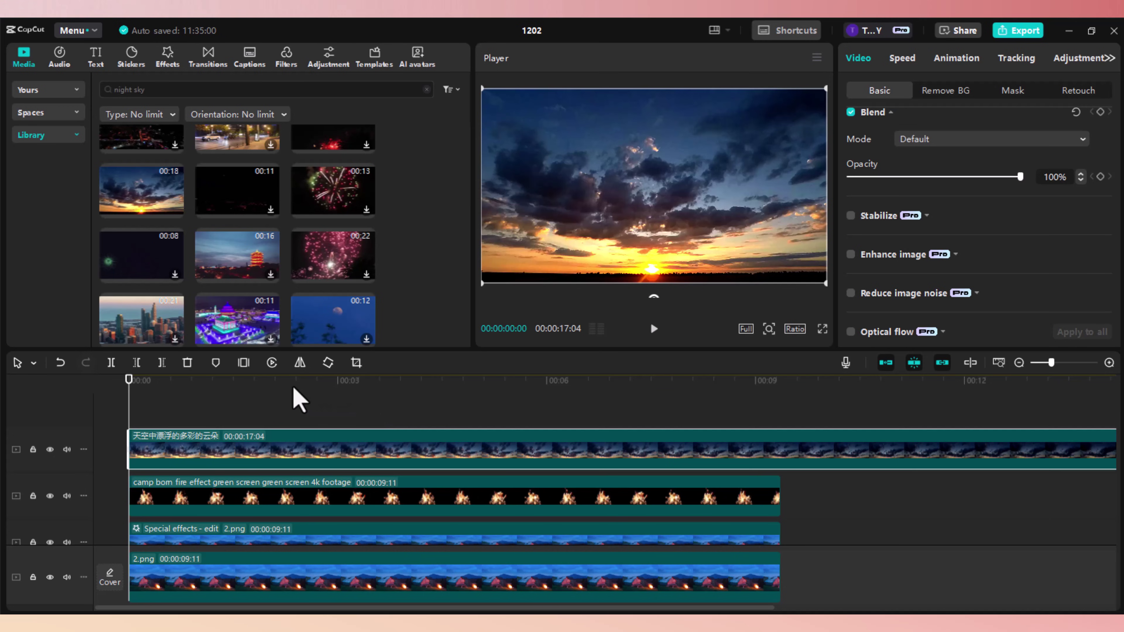
- Move the sunset clip straight up in the frame so its lower edge lies near the mountain ridge, and check a mid-clip frame
left_click_drag(296, 398, 131, 423)
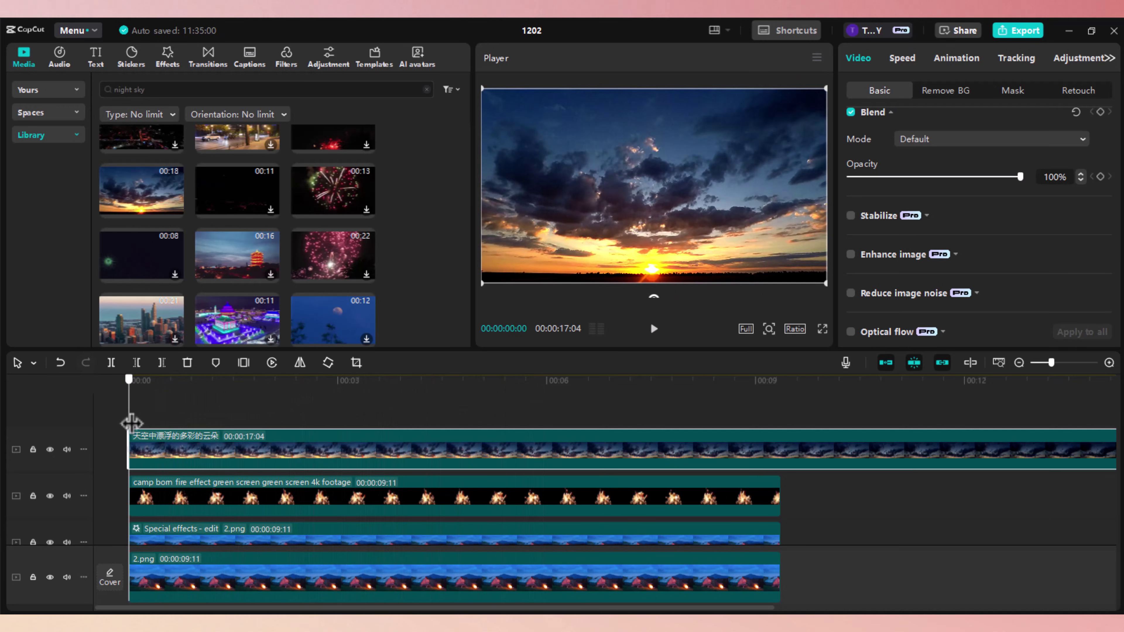
left_click_drag(657, 224, 656, 116)
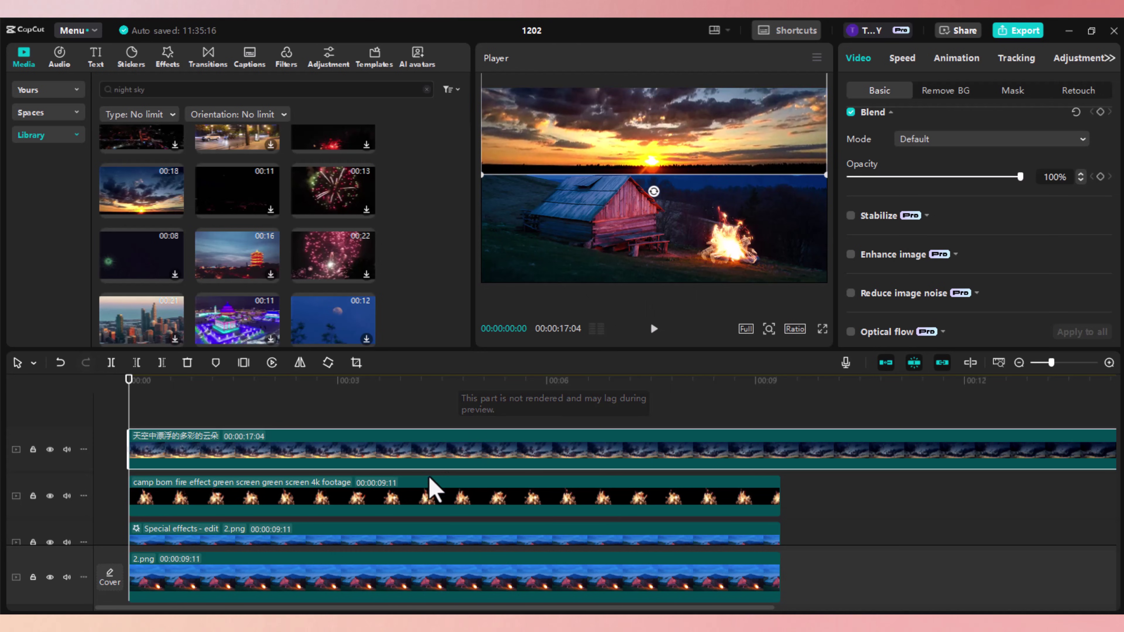
mouse_move(431, 381)
left_mouse_down()
mouse_move(518, 380)
mouse_move(421, 380)
left_mouse_up()
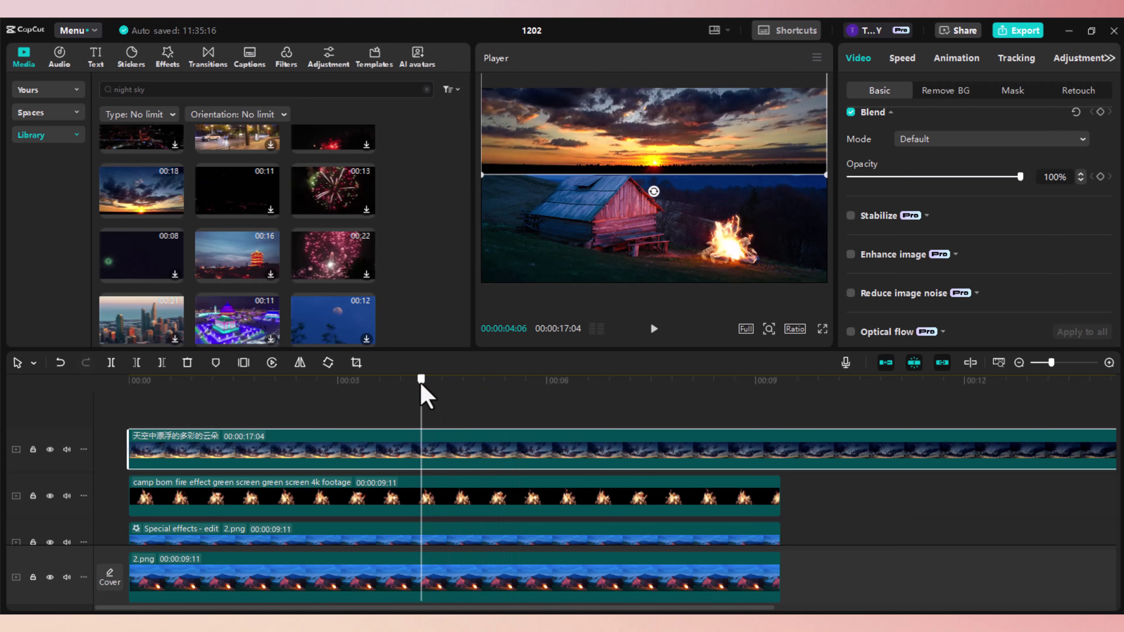
- Add a Horizontal mask to the sunset clip and place its line along the clip's lower edge at X 51, Y -539
left_click(1013, 94)
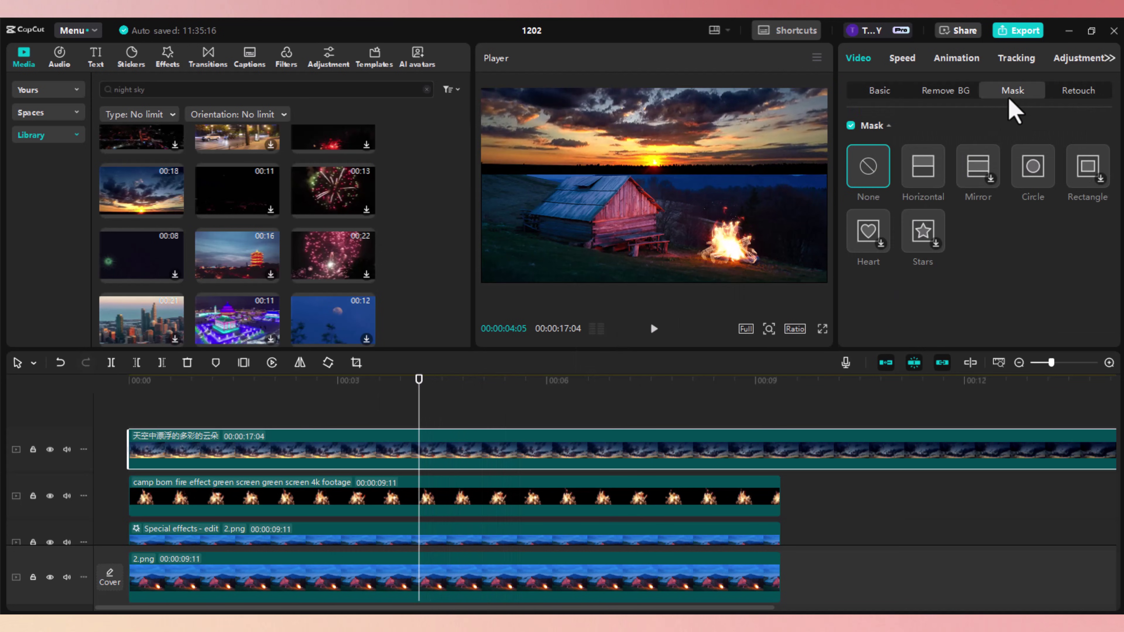
left_click(924, 173)
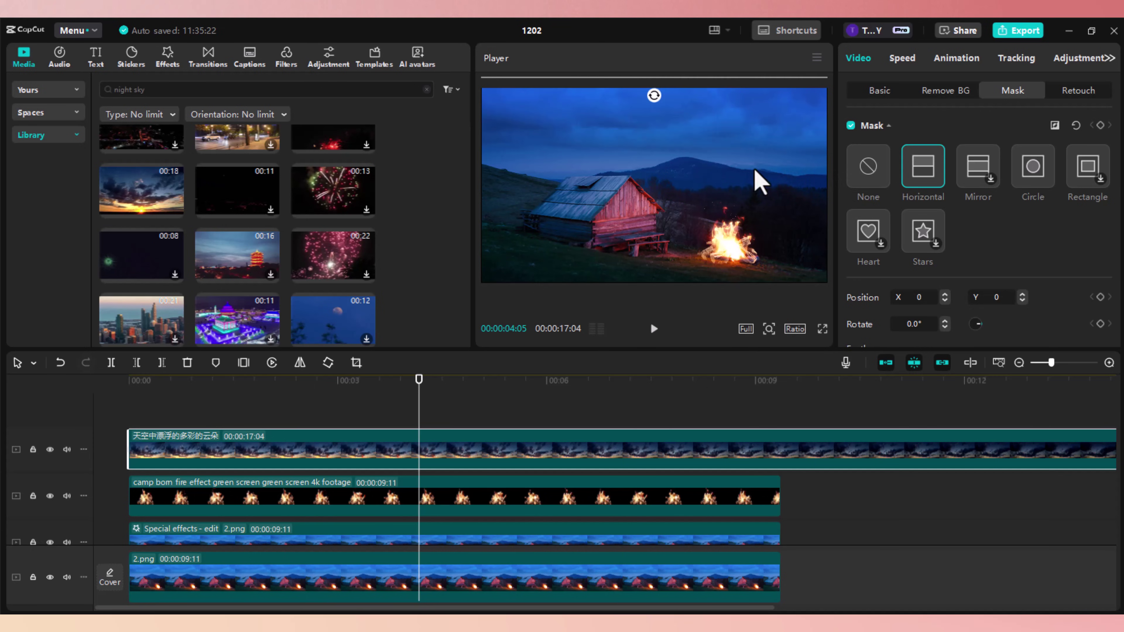
left_click_drag(691, 87, 692, 193)
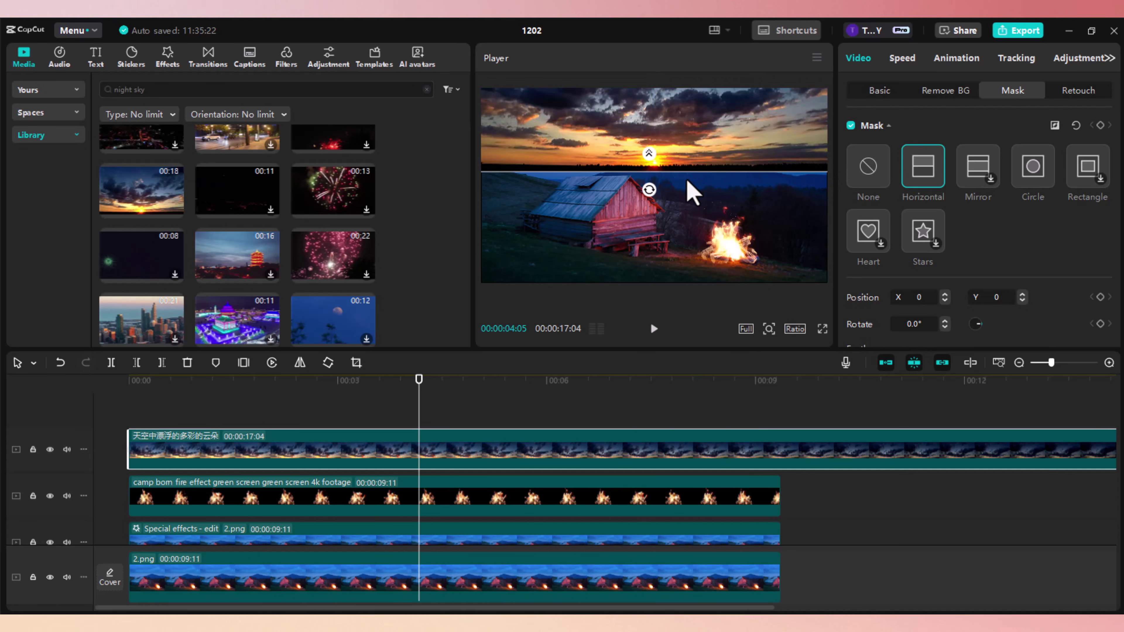
left_click_drag(695, 194, 706, 195)
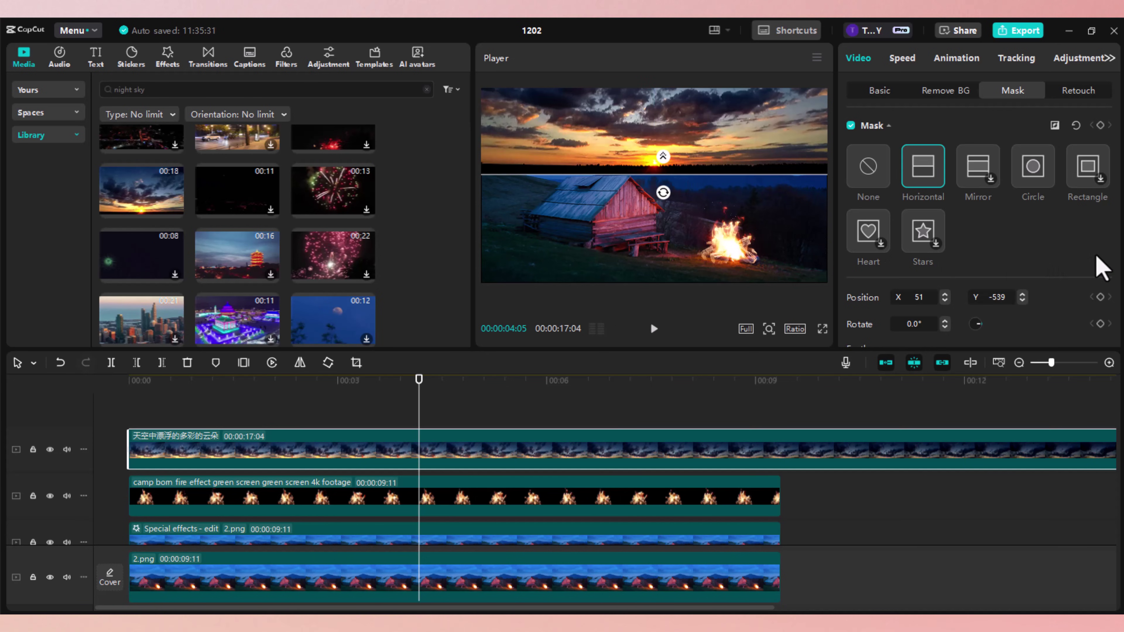
- Set the horizontal mask's feather to 100 on the sunset clip and preview the blended sky from the timeline start
scroll(1101, 268, "down", 1)
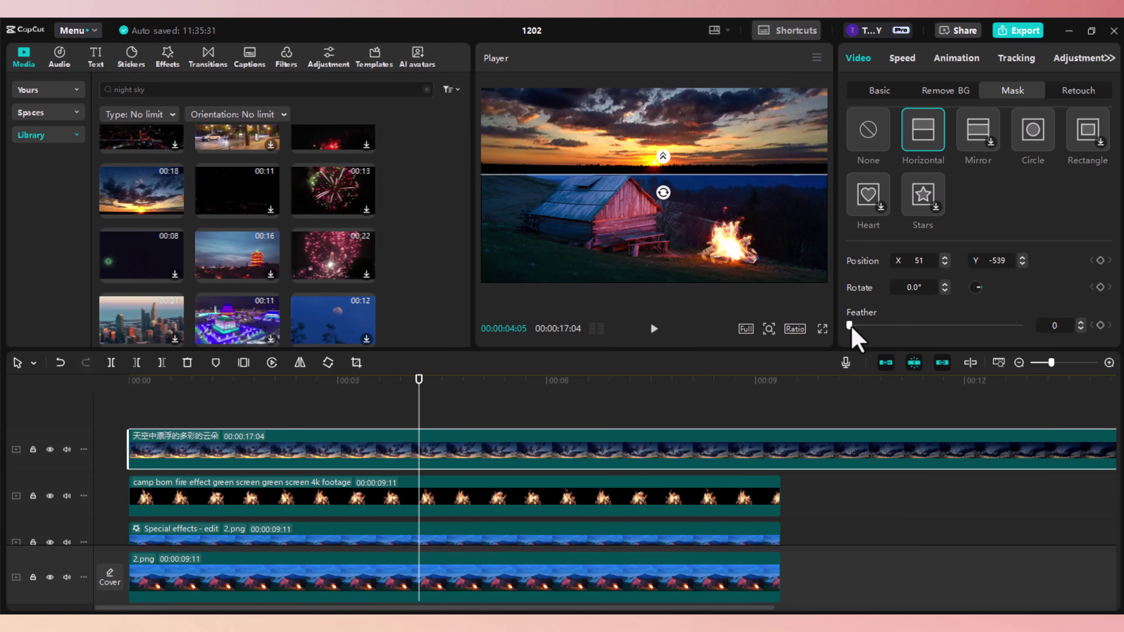
left_click_drag(850, 329, 1055, 334)
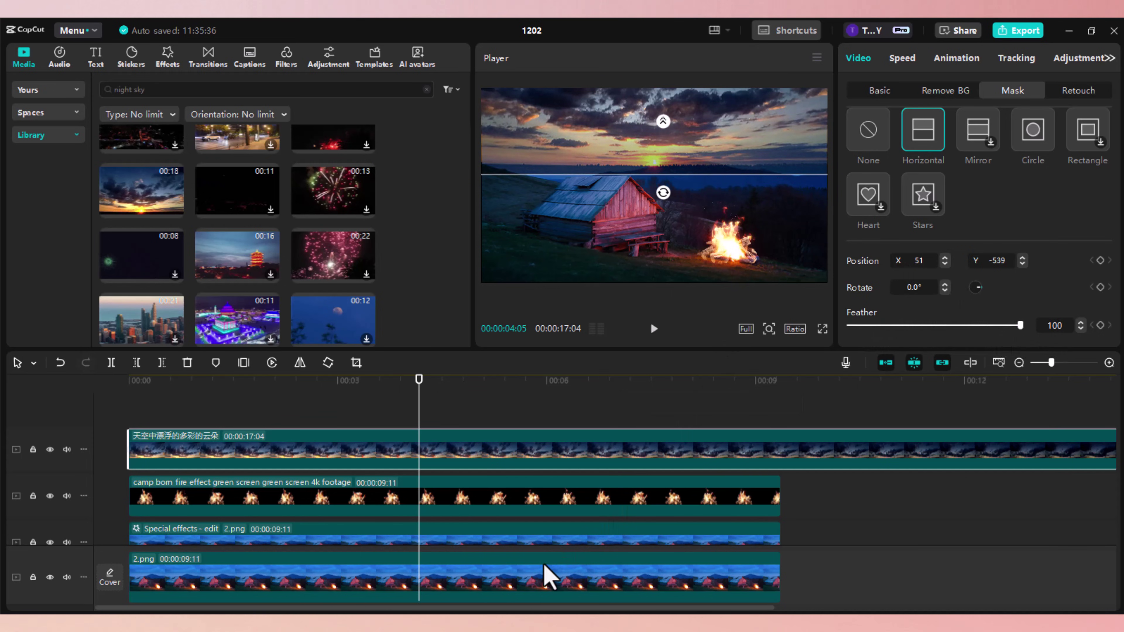
left_click(470, 585)
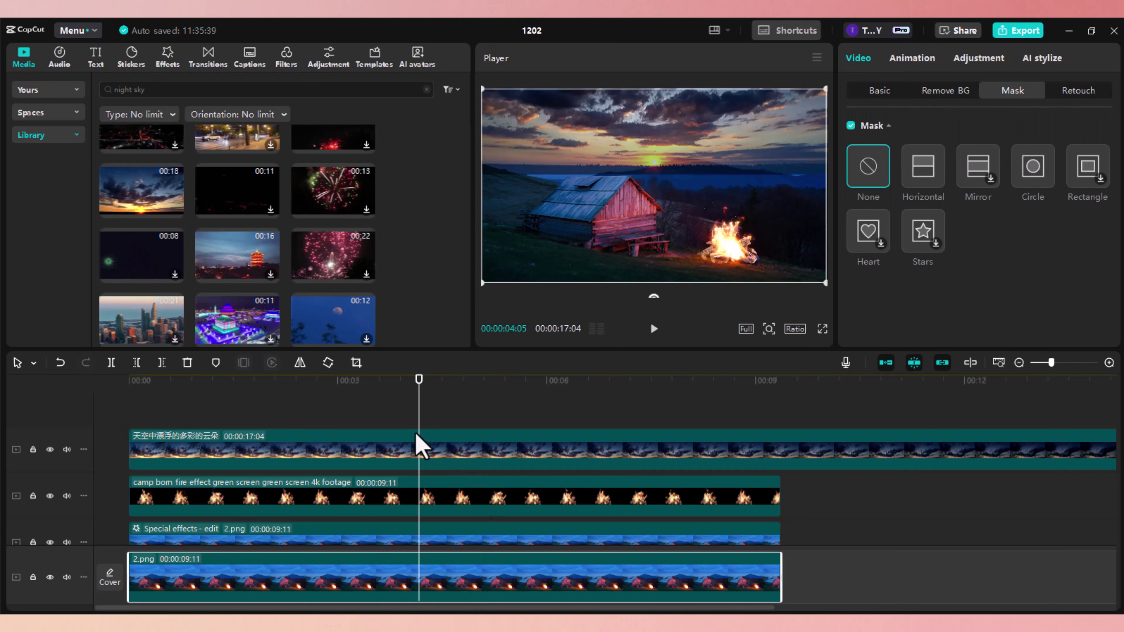
left_click_drag(327, 381, 110, 414)
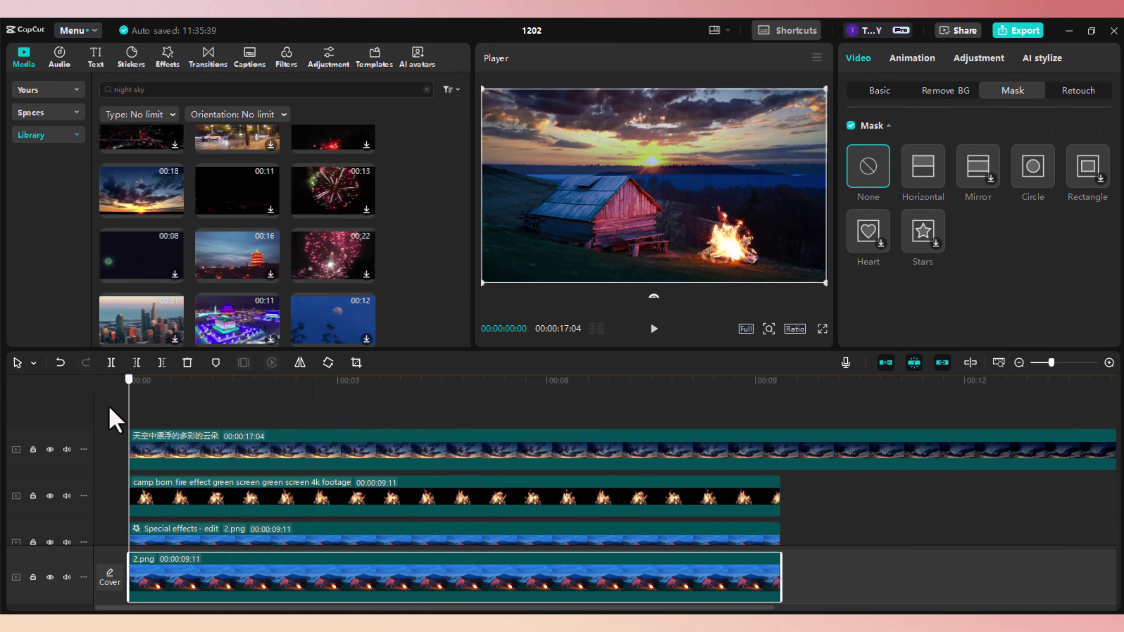
key("space")
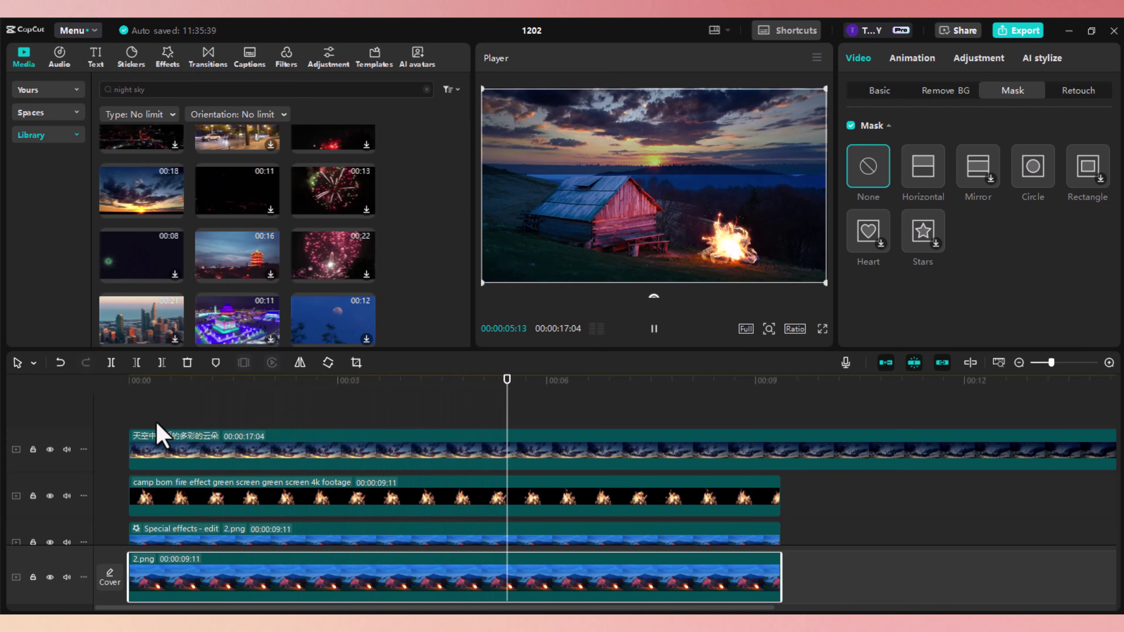
key("space")
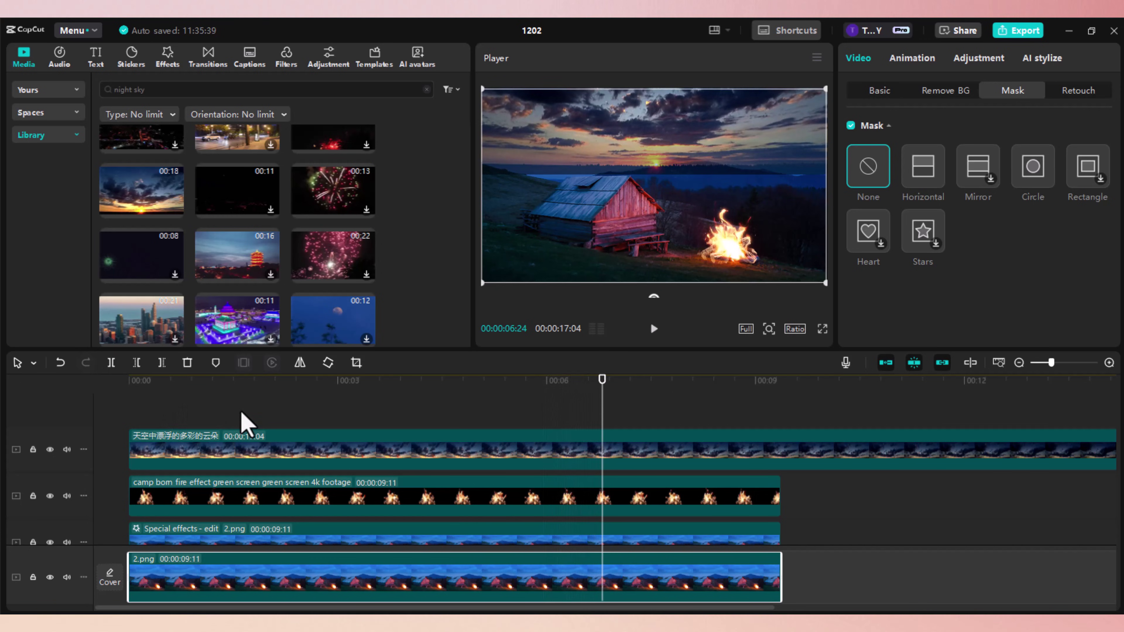
left_click_drag(255, 386, 315, 397)
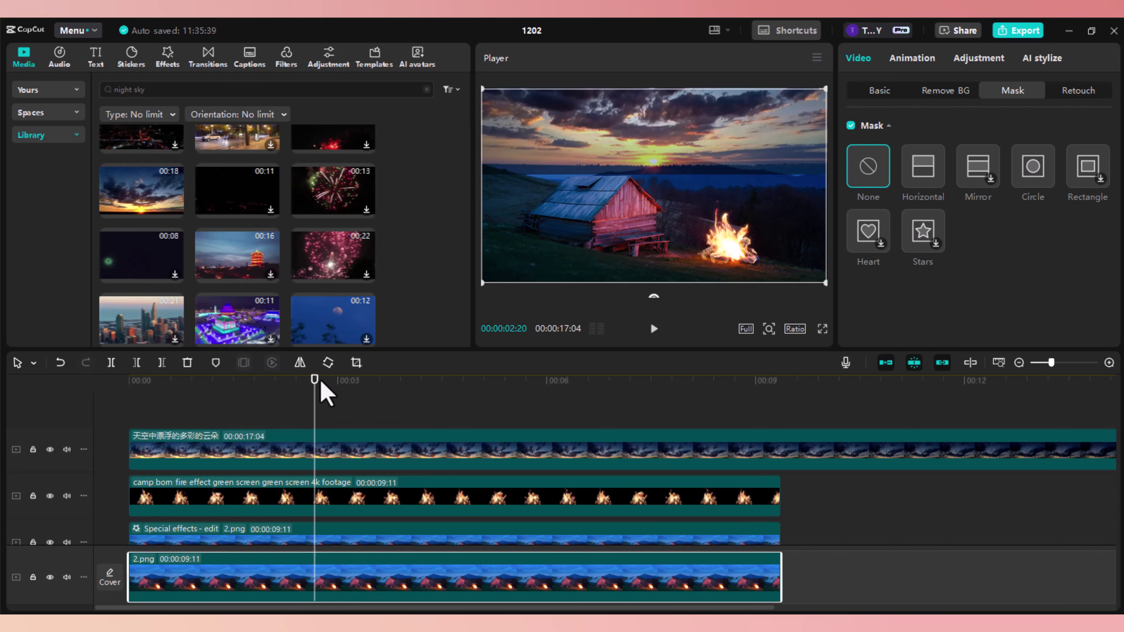
- Add a custom adjustment layer above all clips at the timeline start and extend it to about the photo's end
left_click_drag(306, 390, 132, 411)
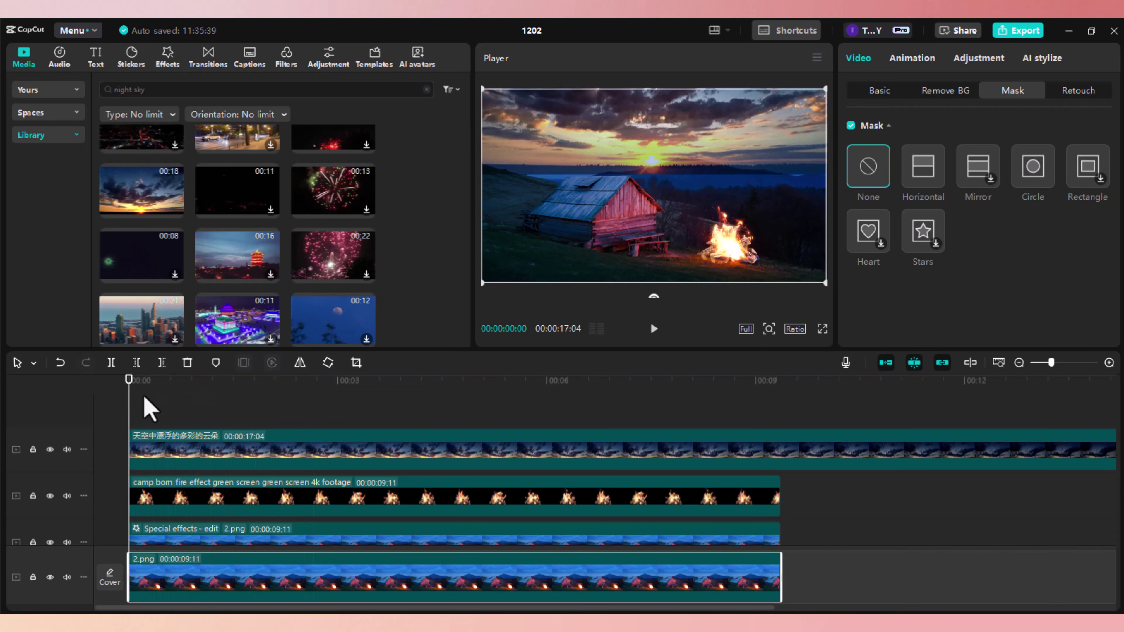
left_click(327, 66)
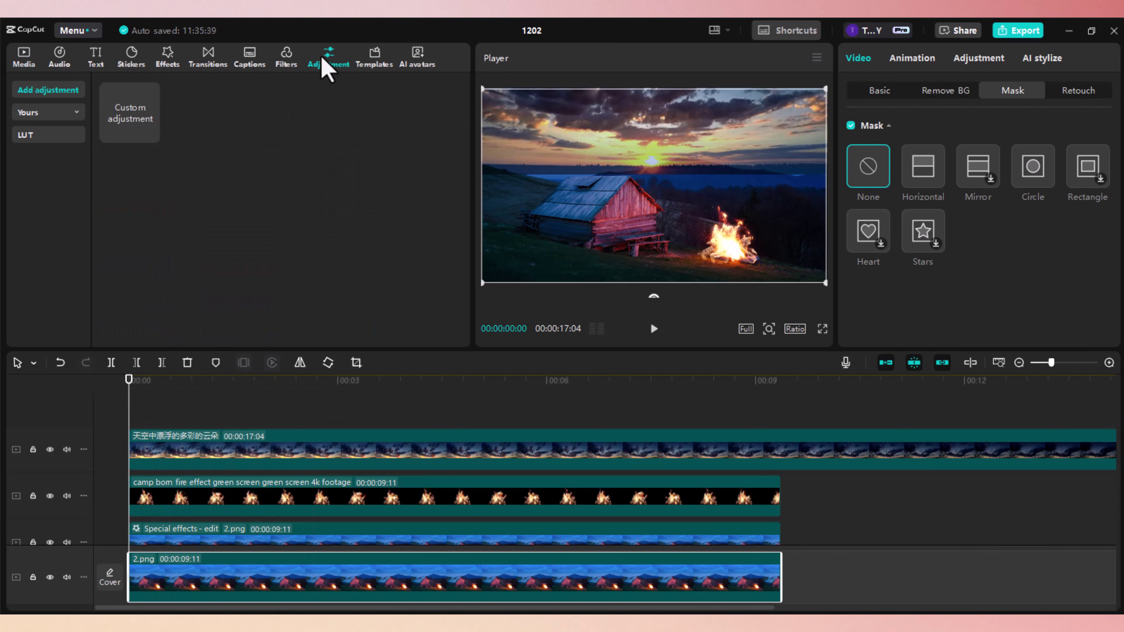
left_click(149, 134)
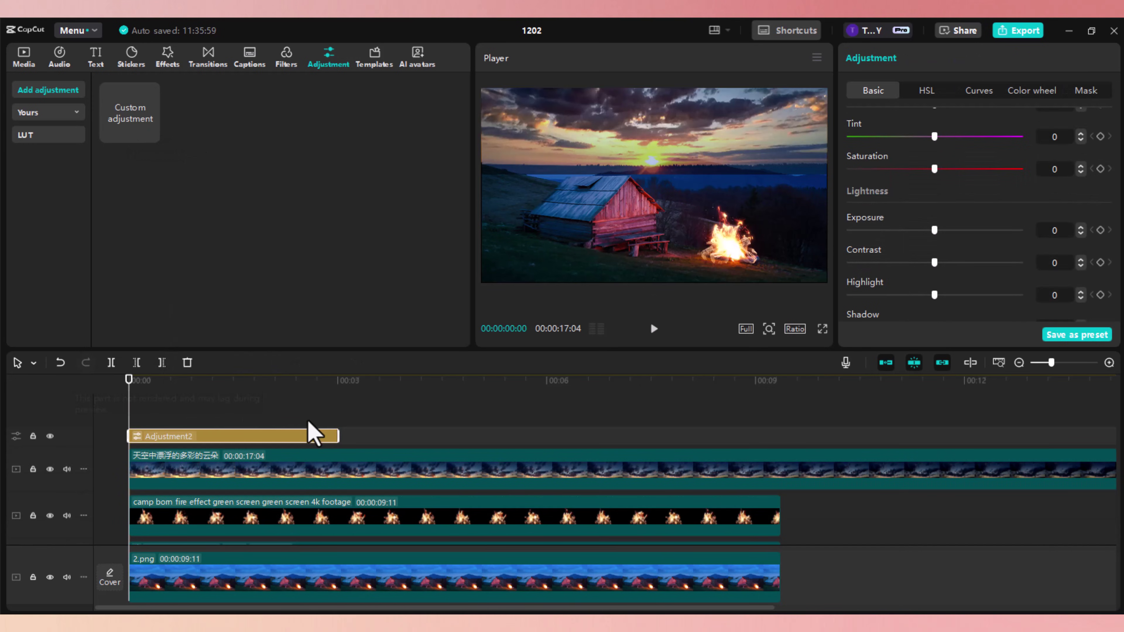
left_click_drag(339, 438, 773, 438)
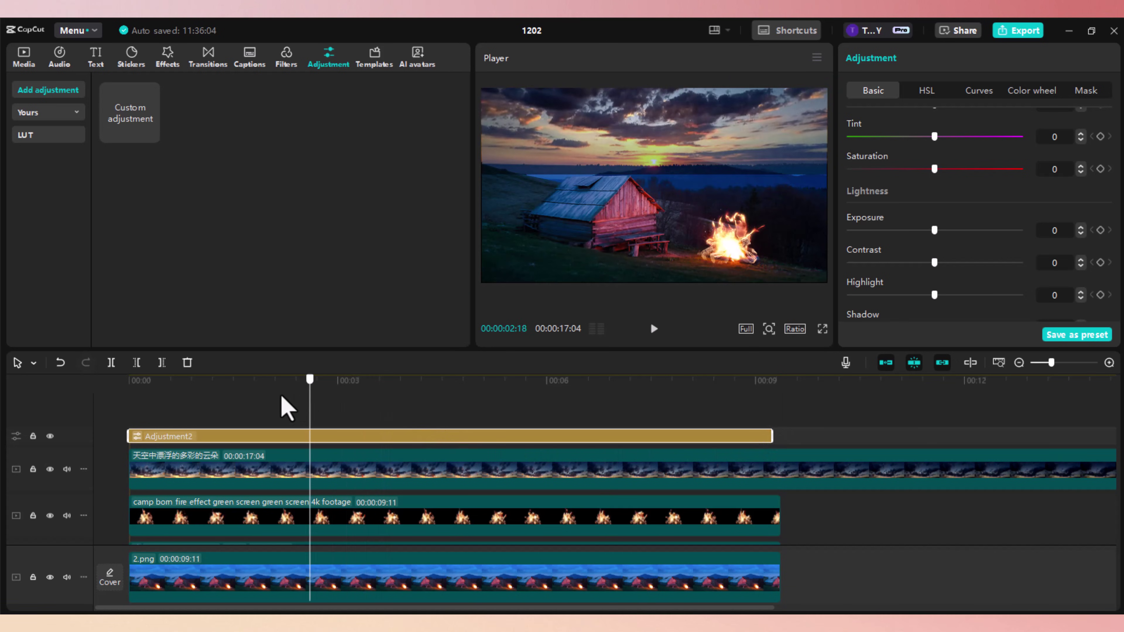
- Set the adjustment layer's colour temperature to 26 and preview the warmer scene from the timeline start
left_click(147, 424)
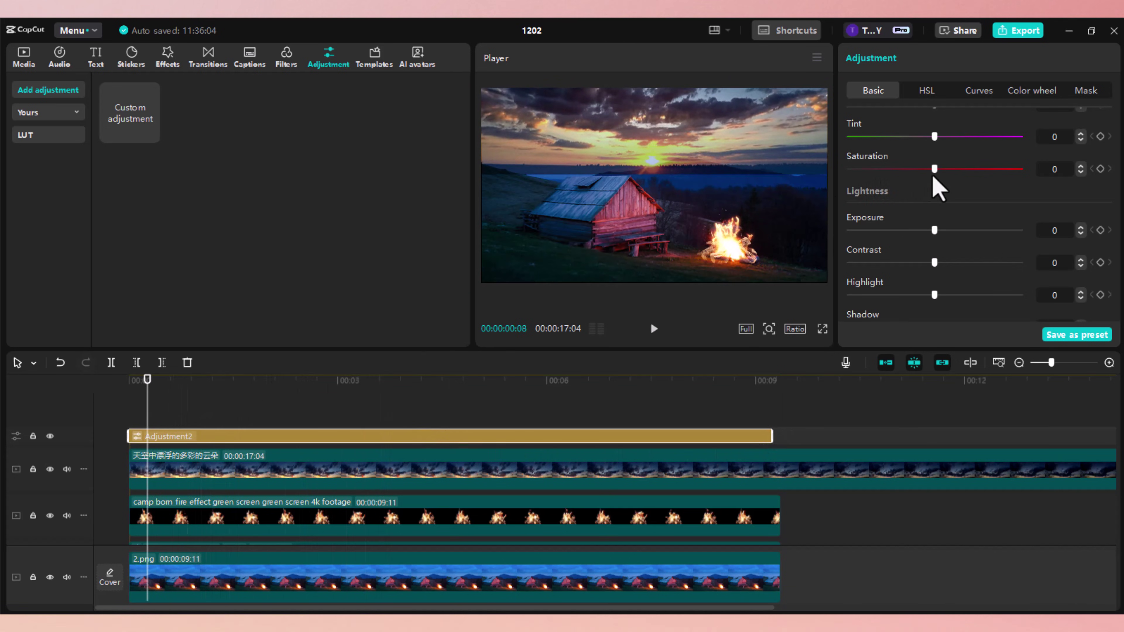
scroll(941, 216, "up", 5)
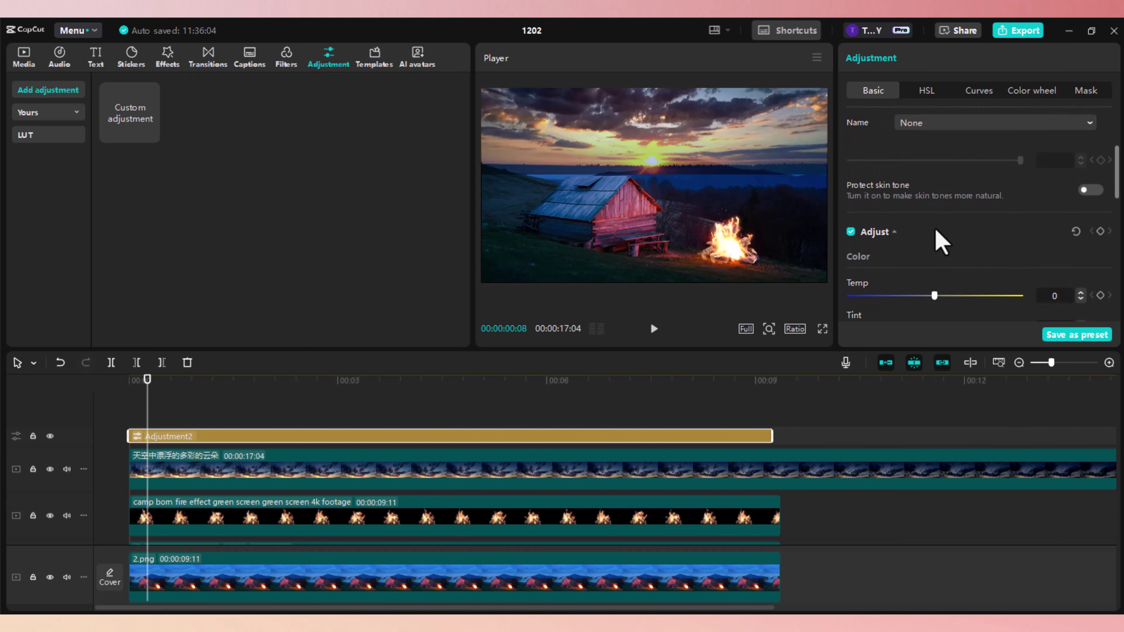
scroll(941, 230, "down", 2)
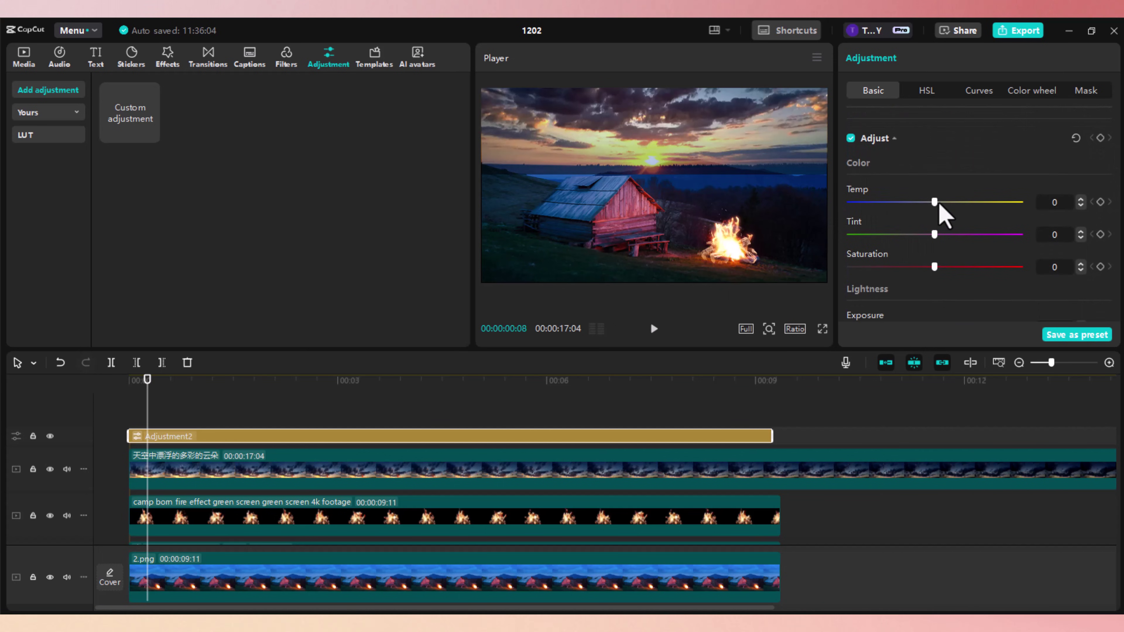
left_click_drag(944, 205, 977, 206)
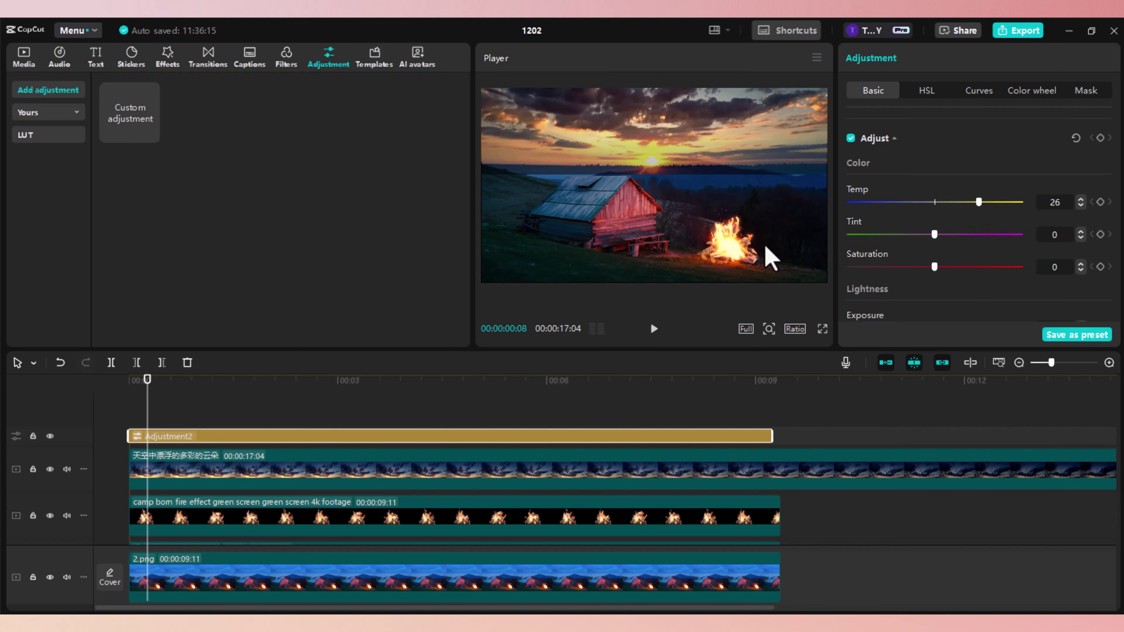
key("space")
left_click(129, 380)
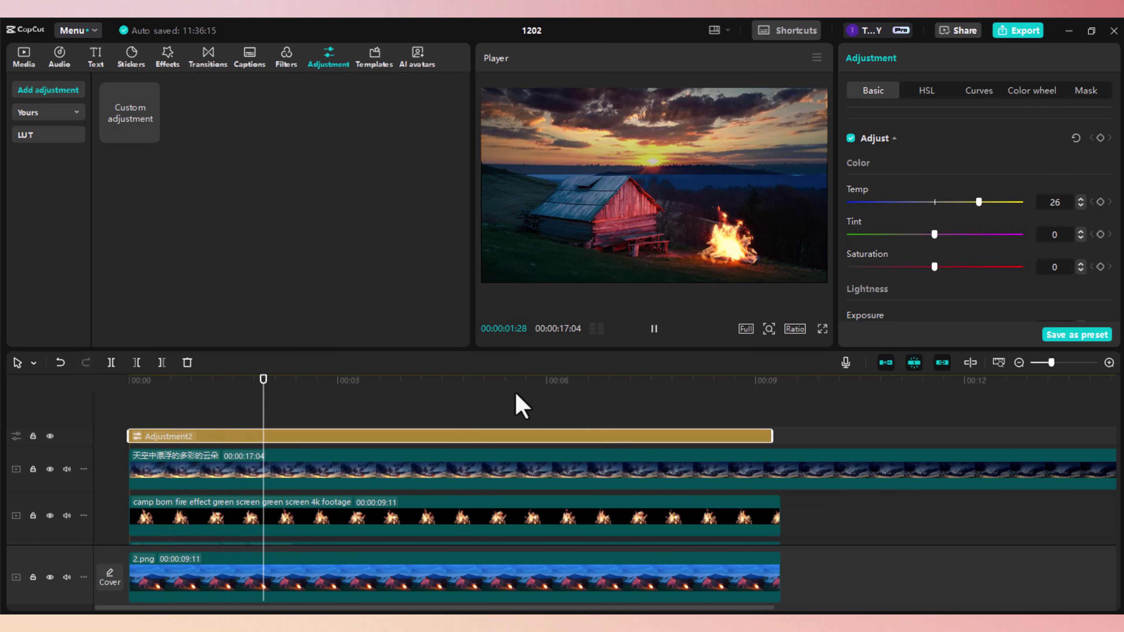
- Set the adjustment layer's exposure to 7 and preview the brightened scene from the timeline start
key("space")
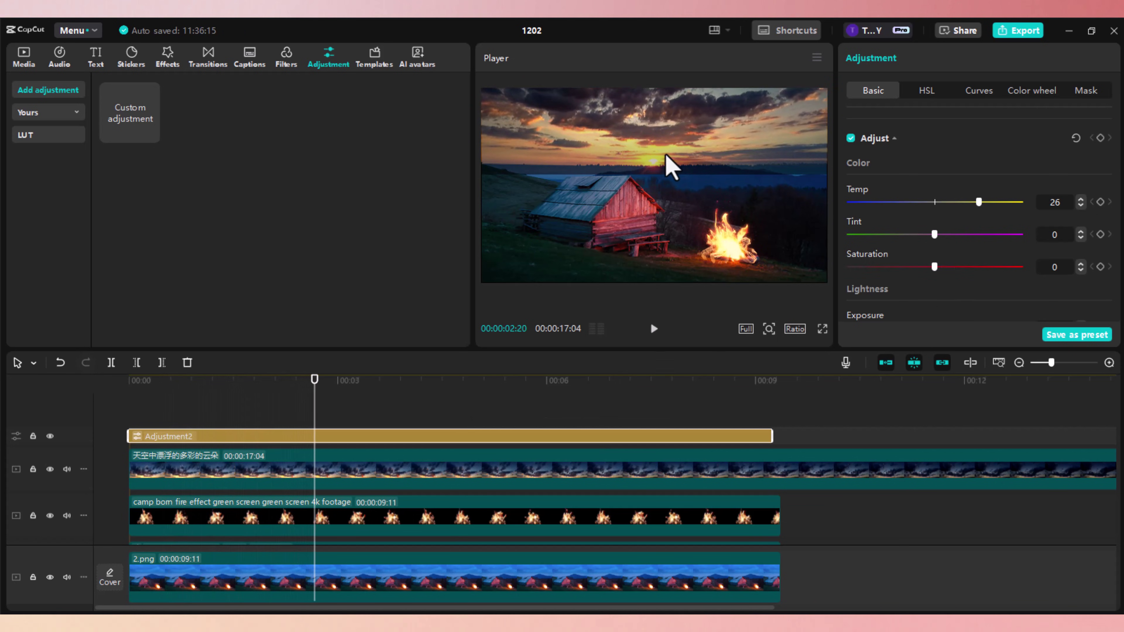
key("space")
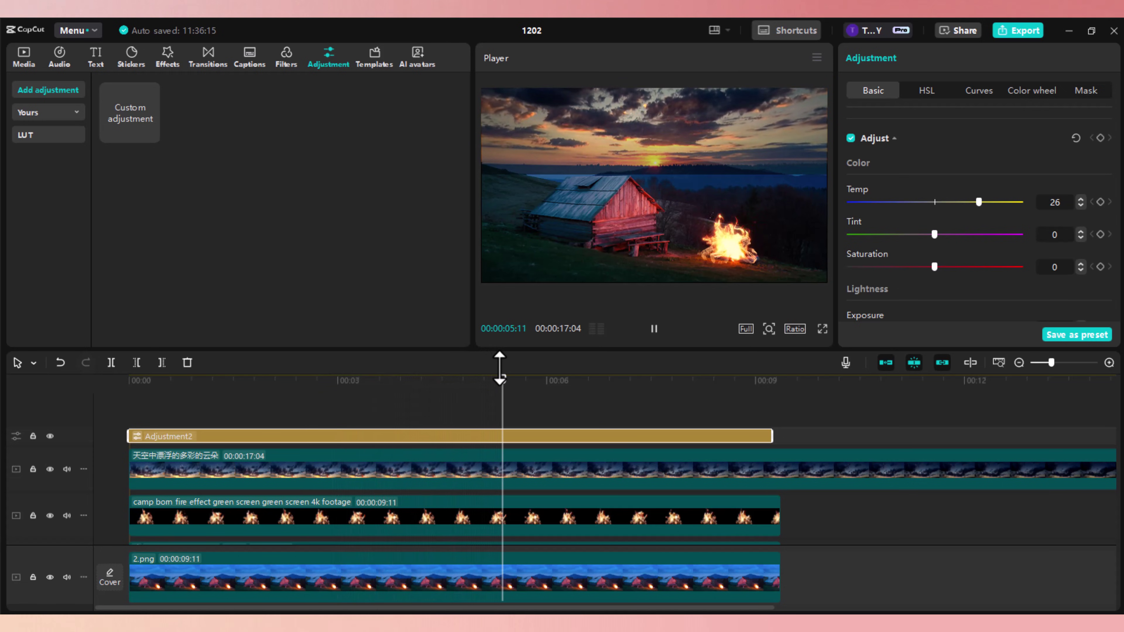
key("space")
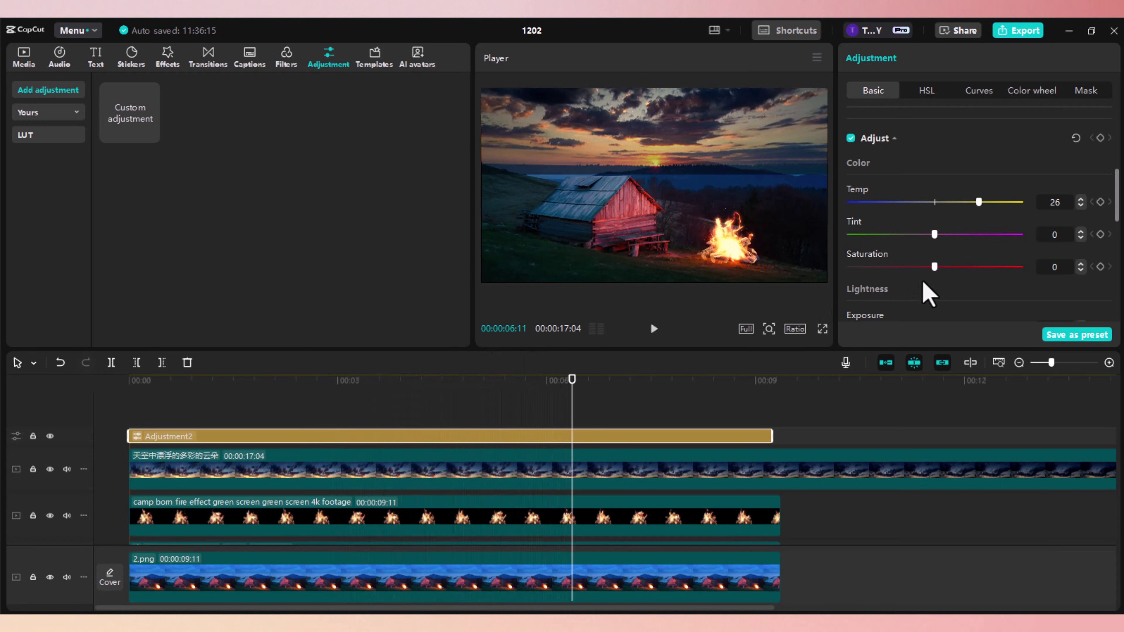
scroll(938, 275, "down", 3)
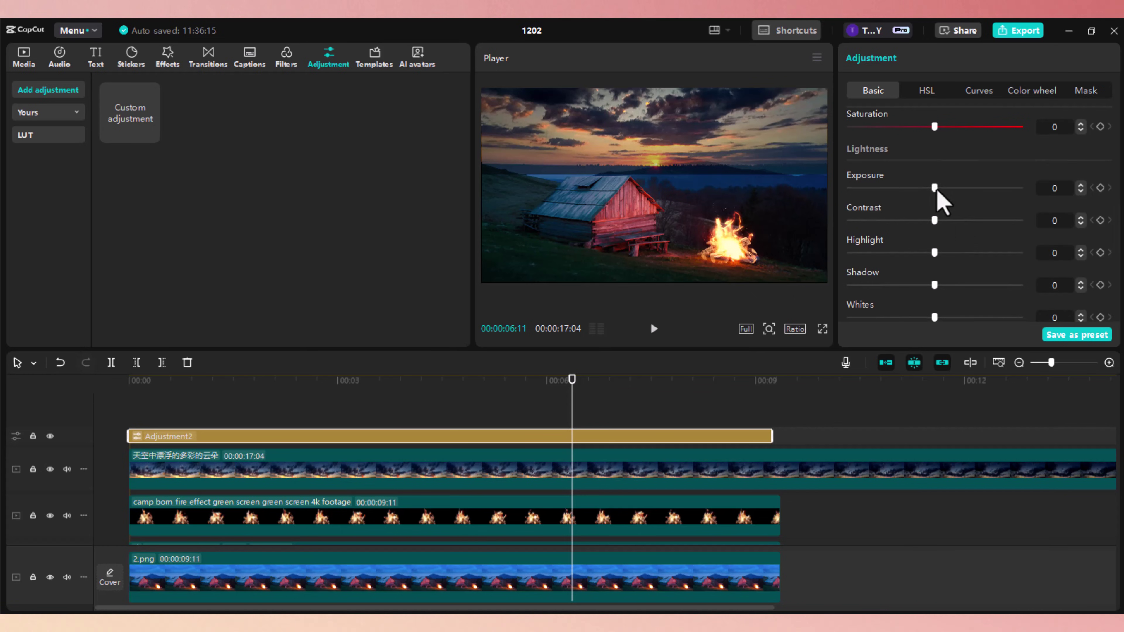
left_click_drag(937, 189, 940, 191)
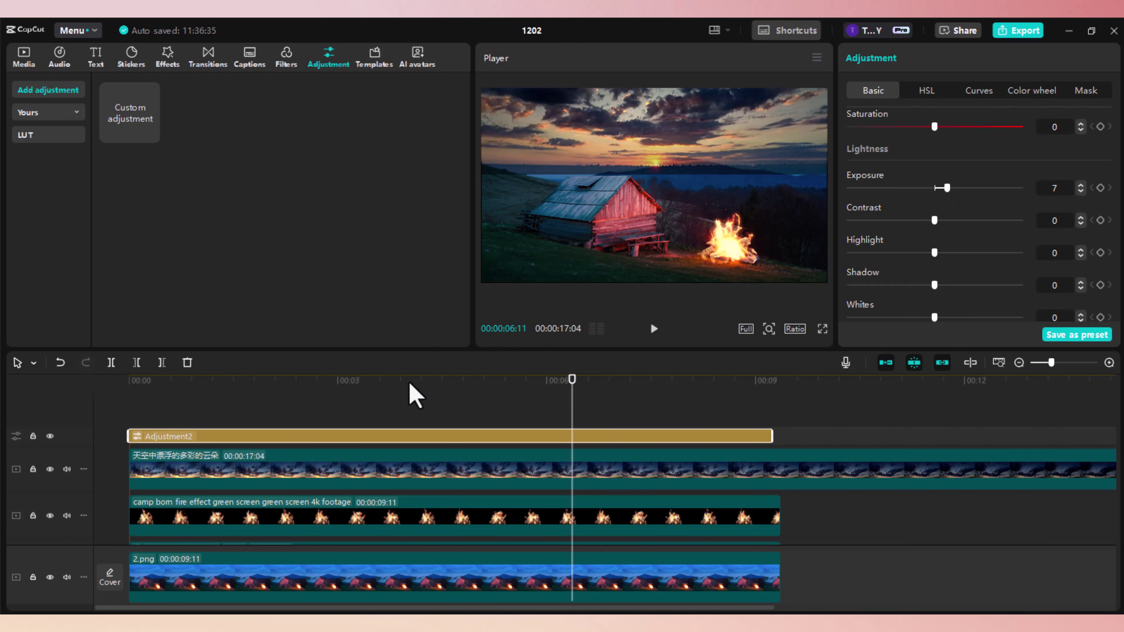
left_click(130, 407)
key("space")
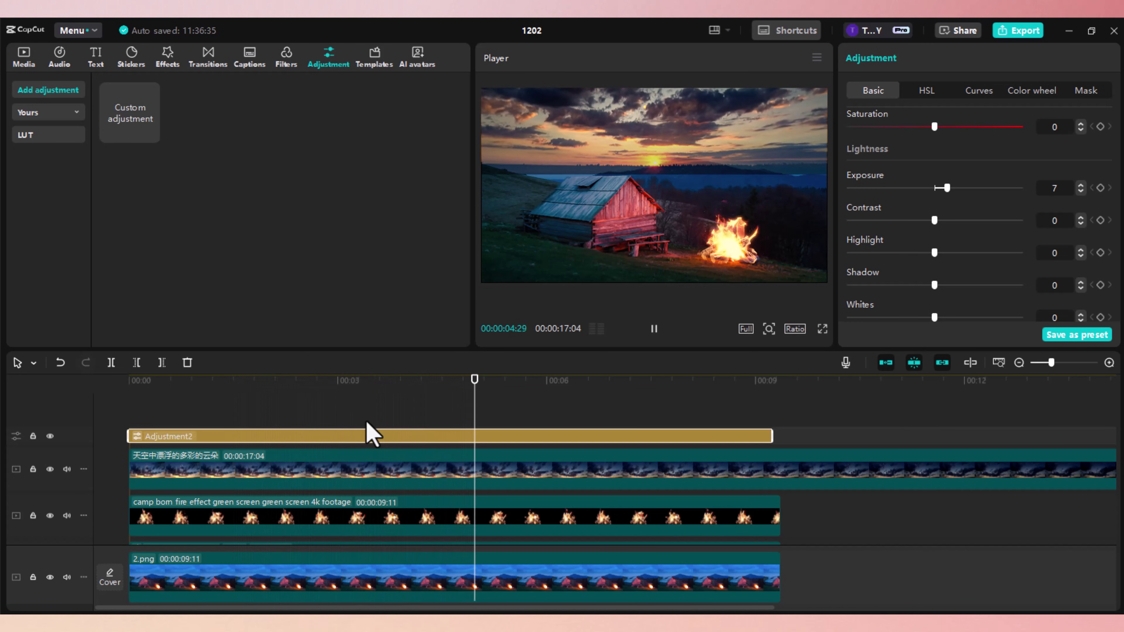
key("space")
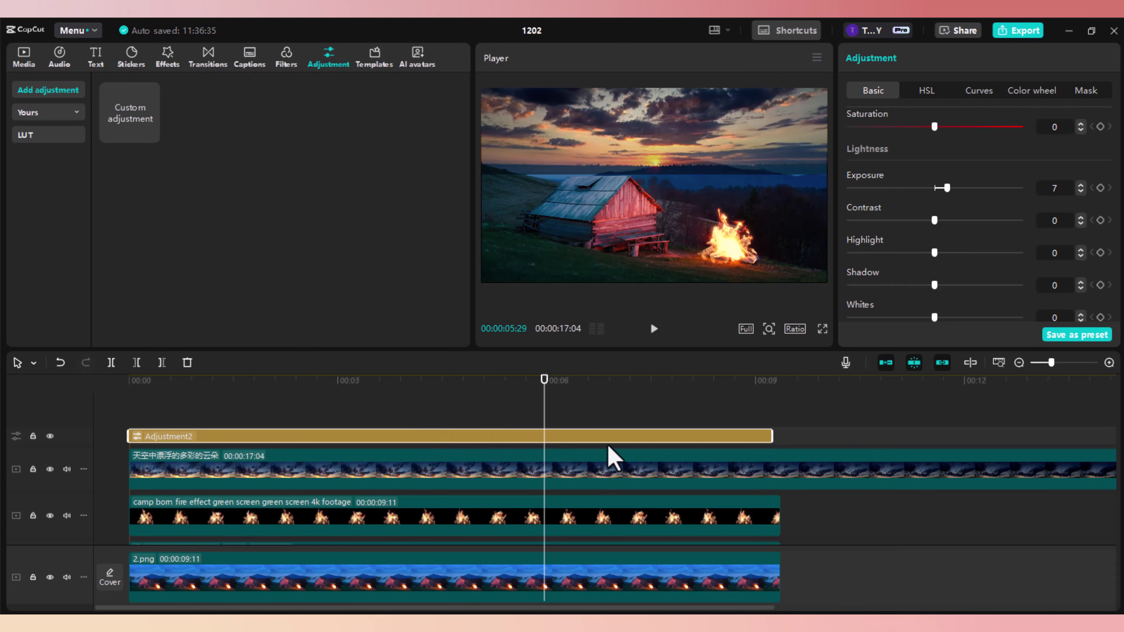
- Split off and delete the sunset clip's excess, and set its end level with the adjustment layer at 00:00:09:07
left_click(818, 482)
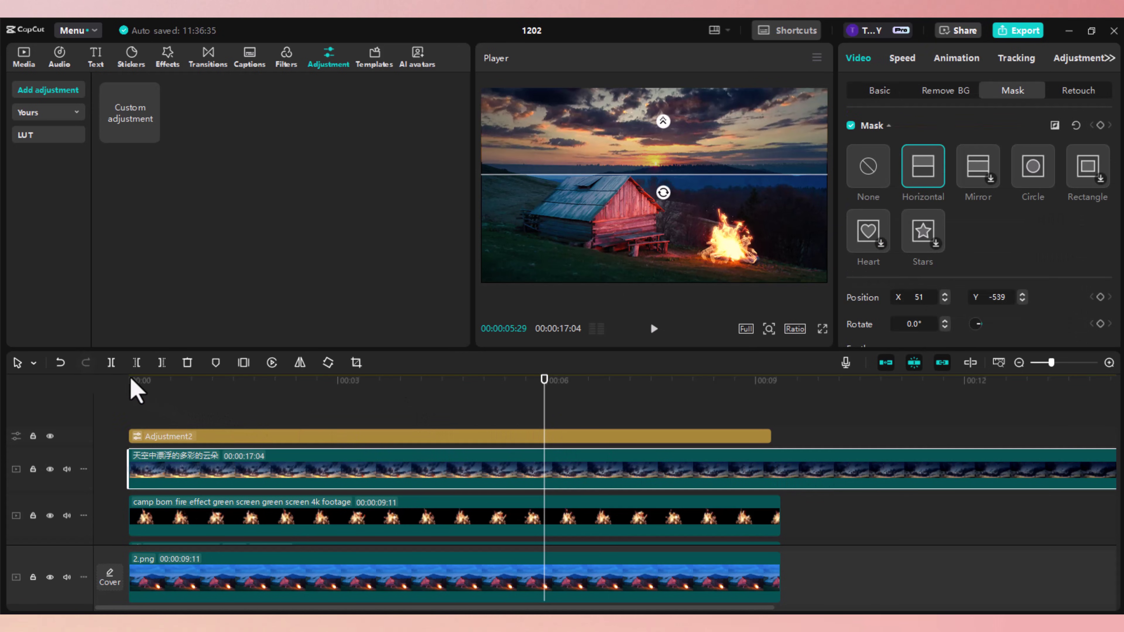
left_click(110, 363)
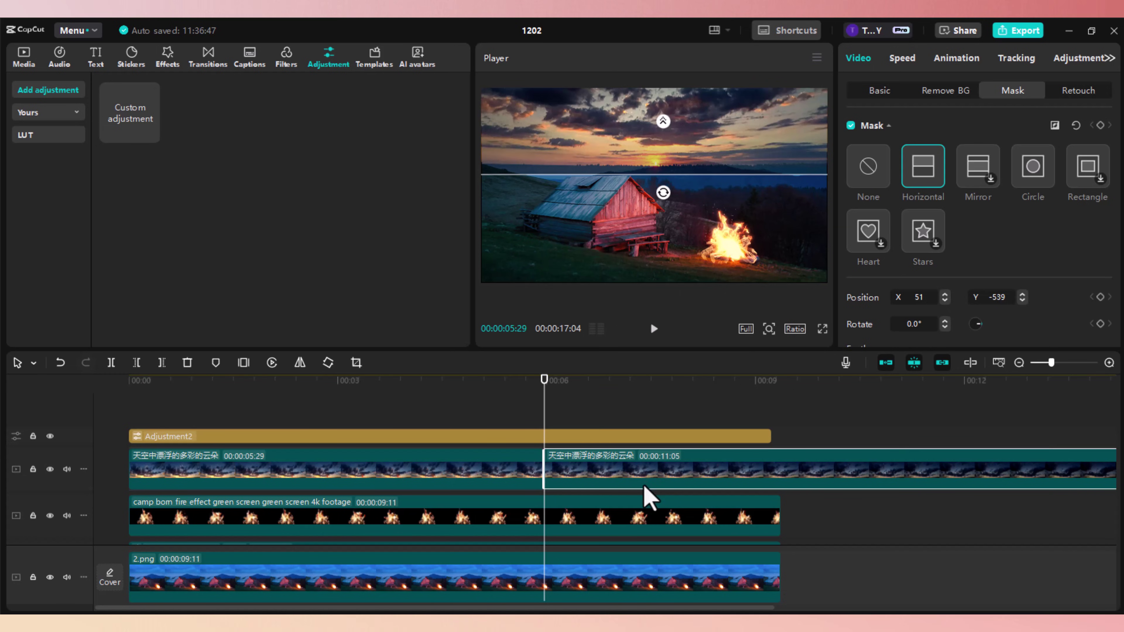
key("Delete")
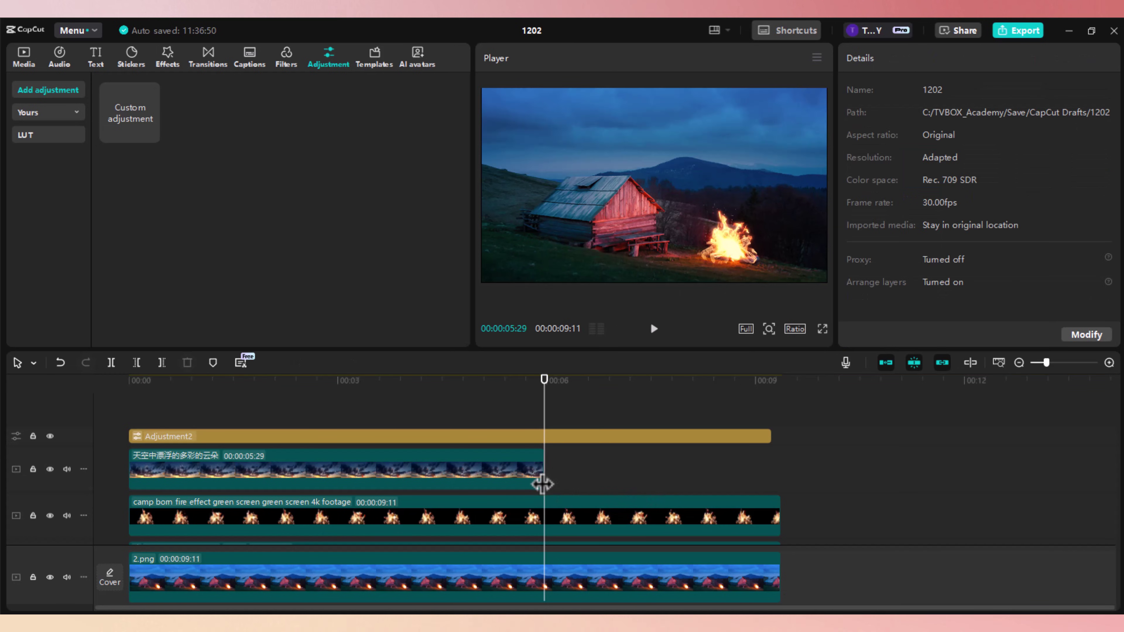
left_click_drag(542, 483, 777, 465)
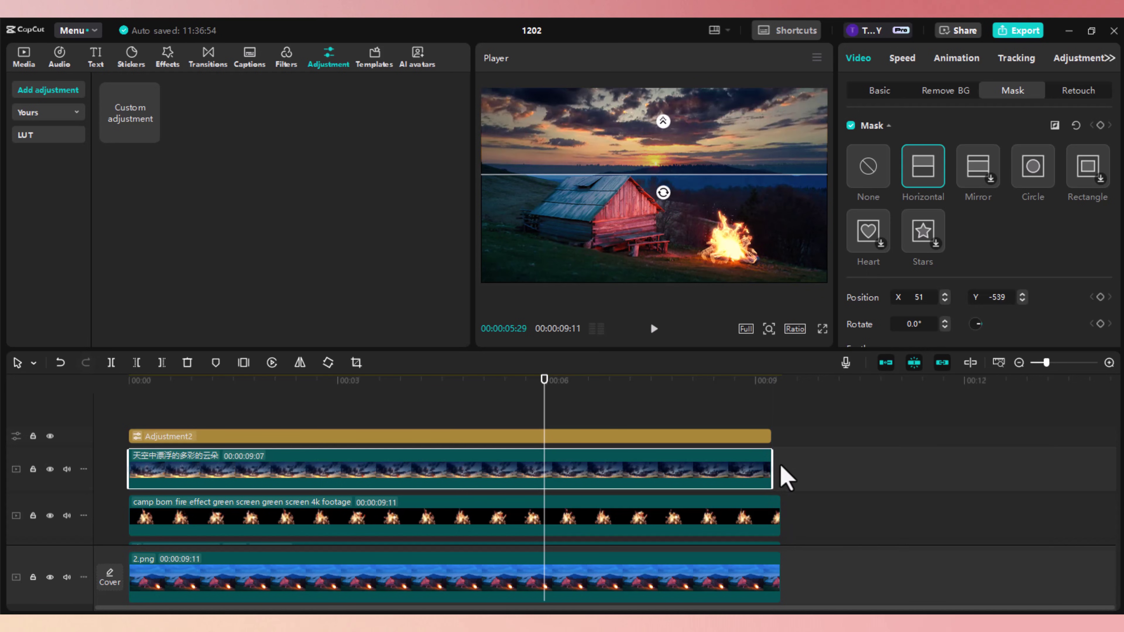
- Trim the campfire footage and both 2.png layers to 00:00:09:07 so they end with the adjustment layer
mouse_move(781, 515)
left_mouse_down()
mouse_move(760, 520)
mouse_move(773, 504)
mouse_move(773, 532)
left_mouse_up()
scroll(781, 495, "down", 2)
left_click(335, 381)
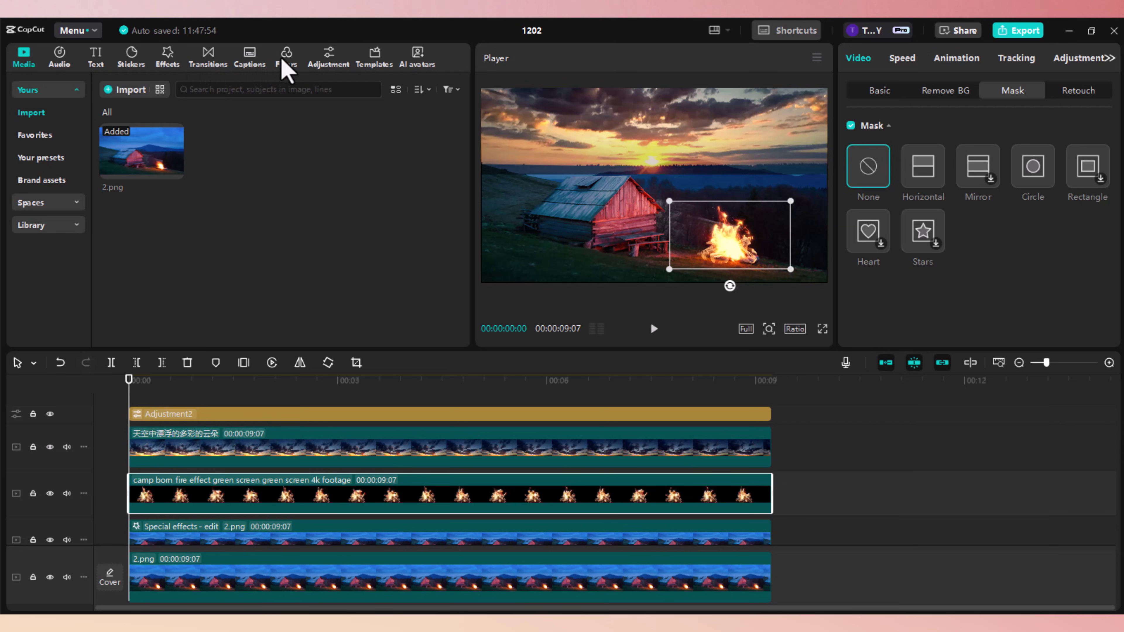
- Search the filters for "glow" and add the Glowing Tan filter above all layers at the timeline start
left_click(287, 62)
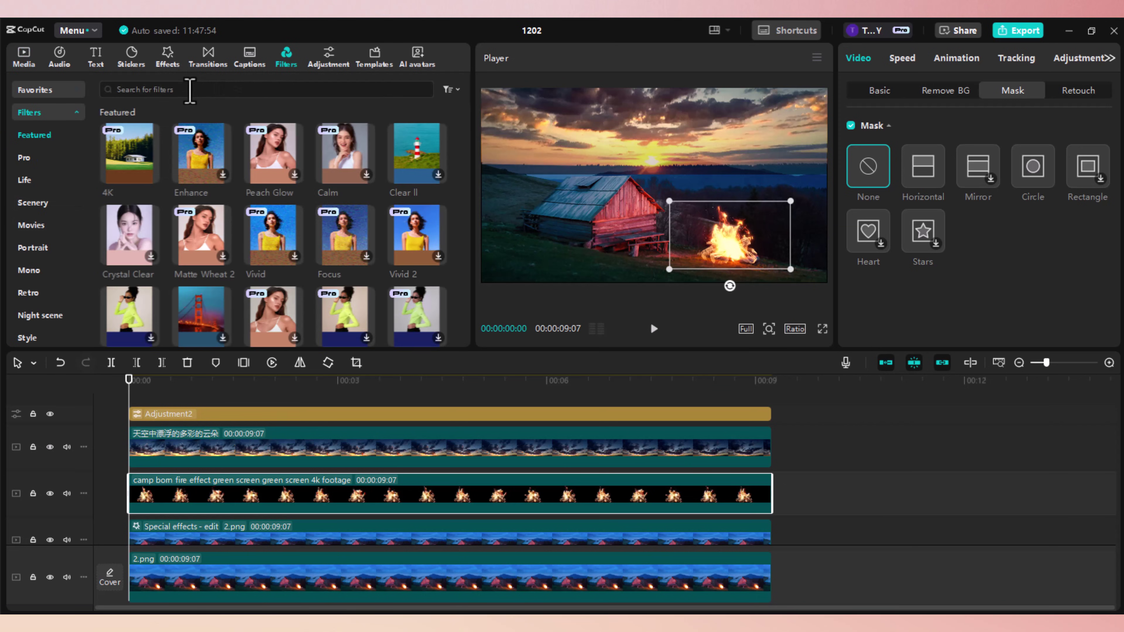
left_click(190, 91)
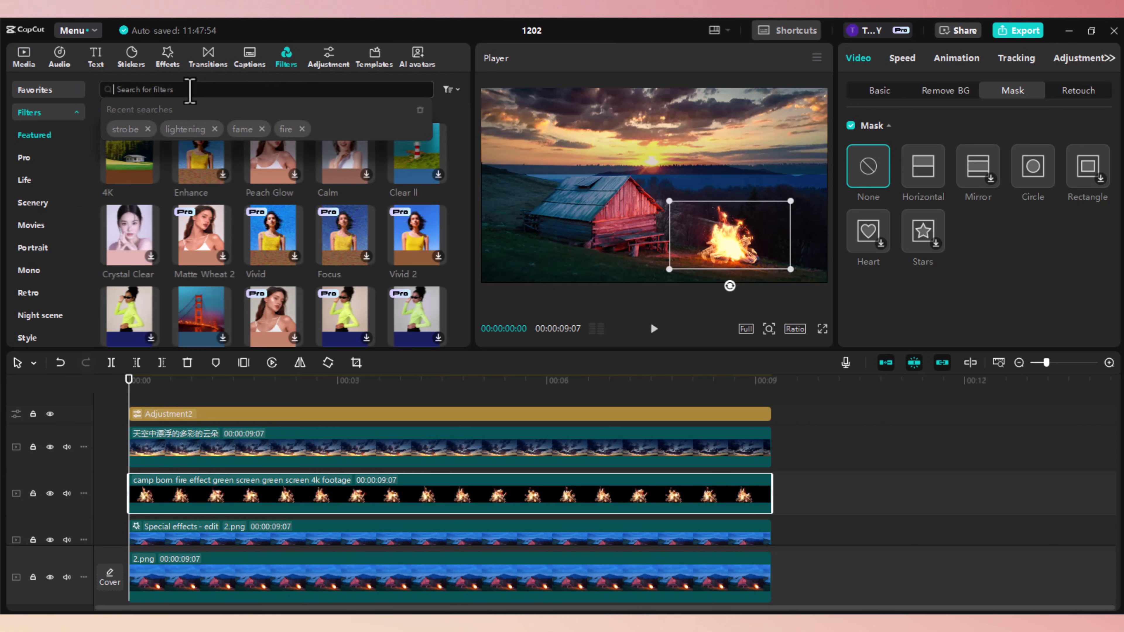
type("glow")
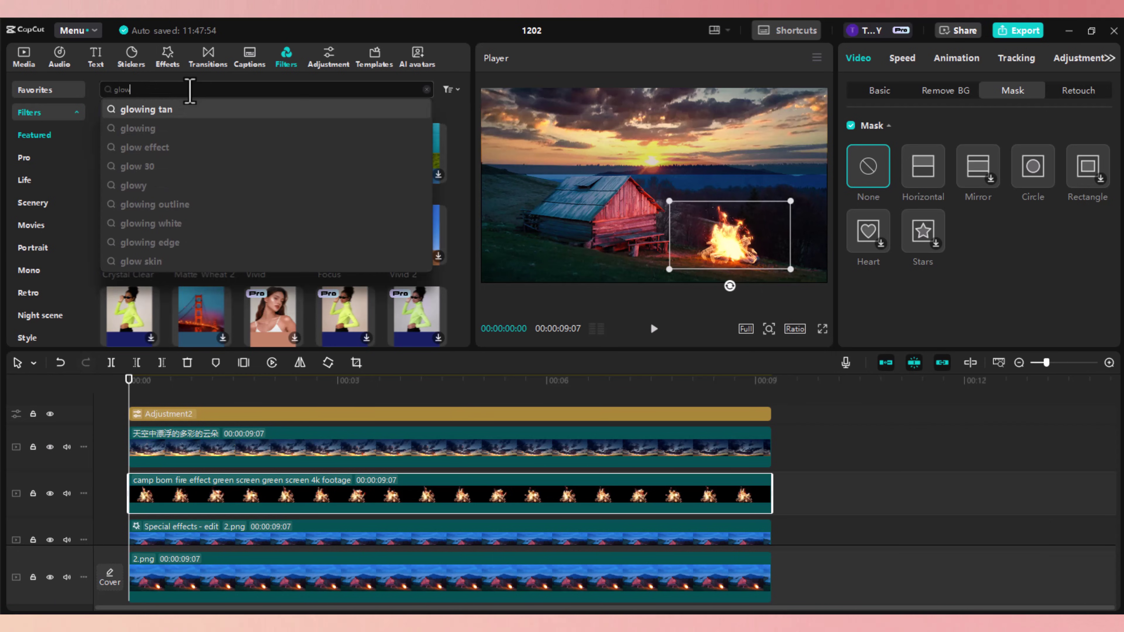
key("Return")
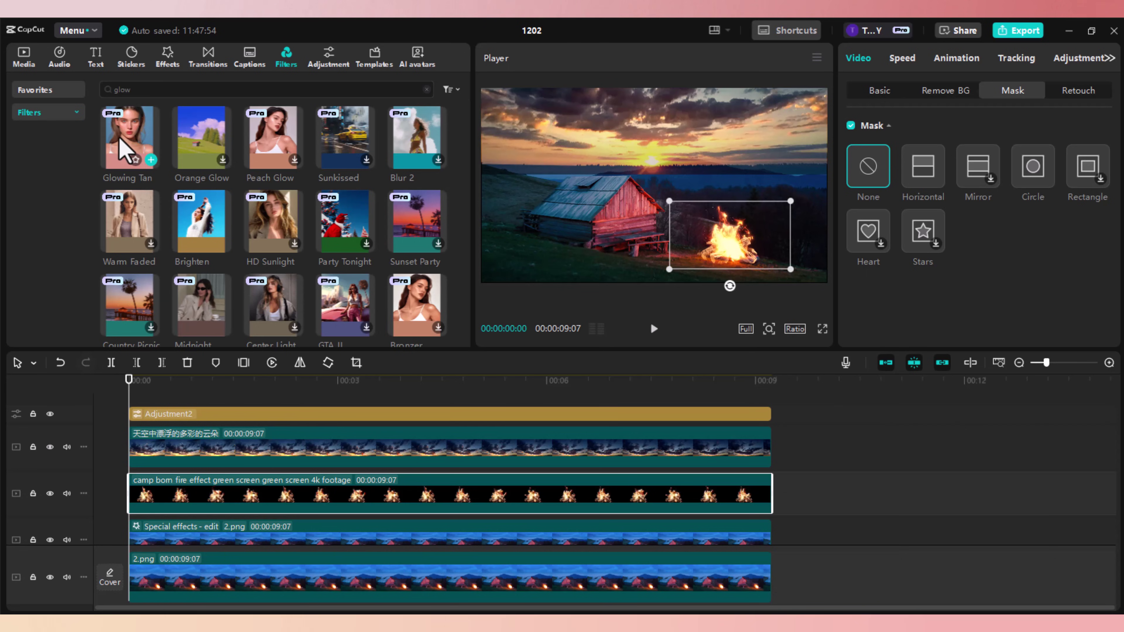
left_click(151, 160)
- Extend the Glowing Tan filter to the end of the other layers and check its look at several points
left_click(184, 382)
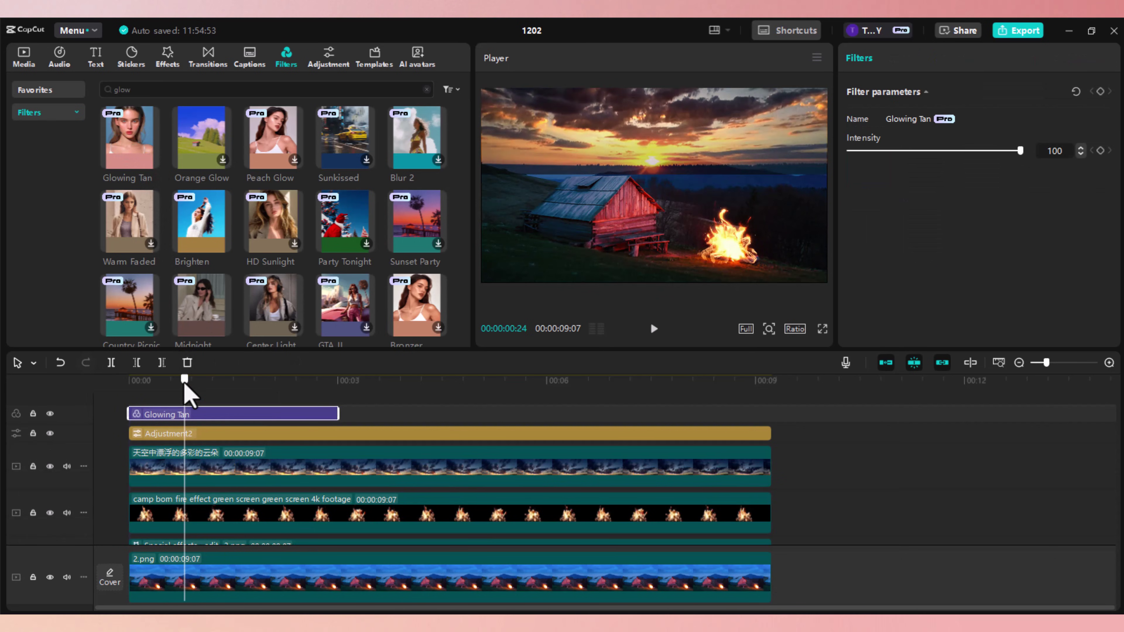
mouse_move(185, 384)
left_mouse_down()
mouse_move(366, 397)
mouse_move(188, 399)
left_mouse_up()
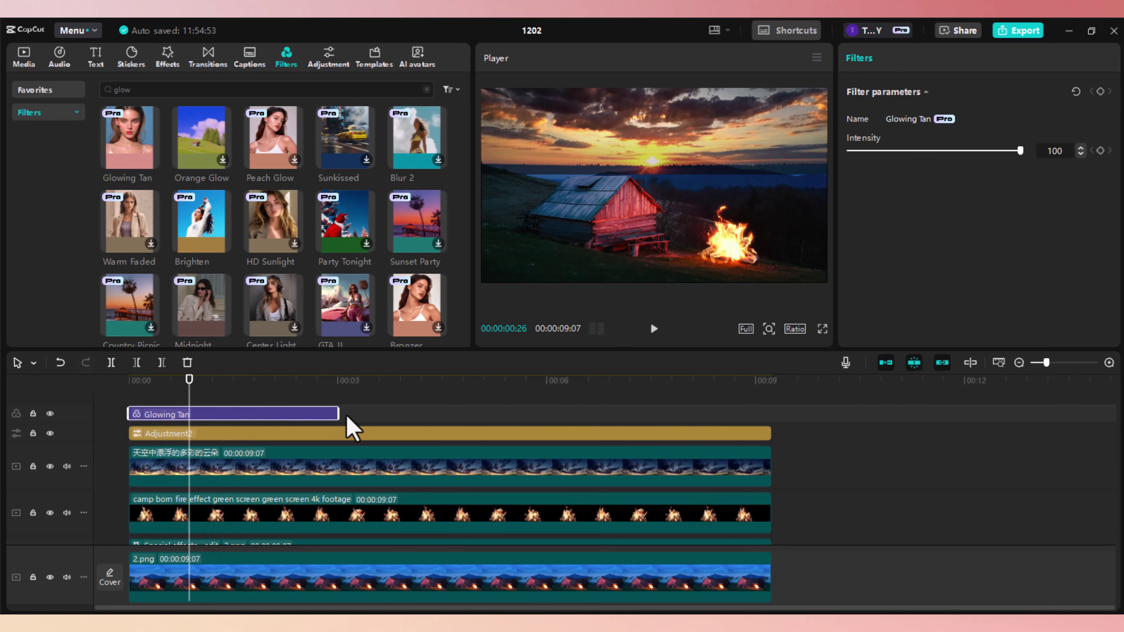
left_click_drag(334, 413, 771, 404)
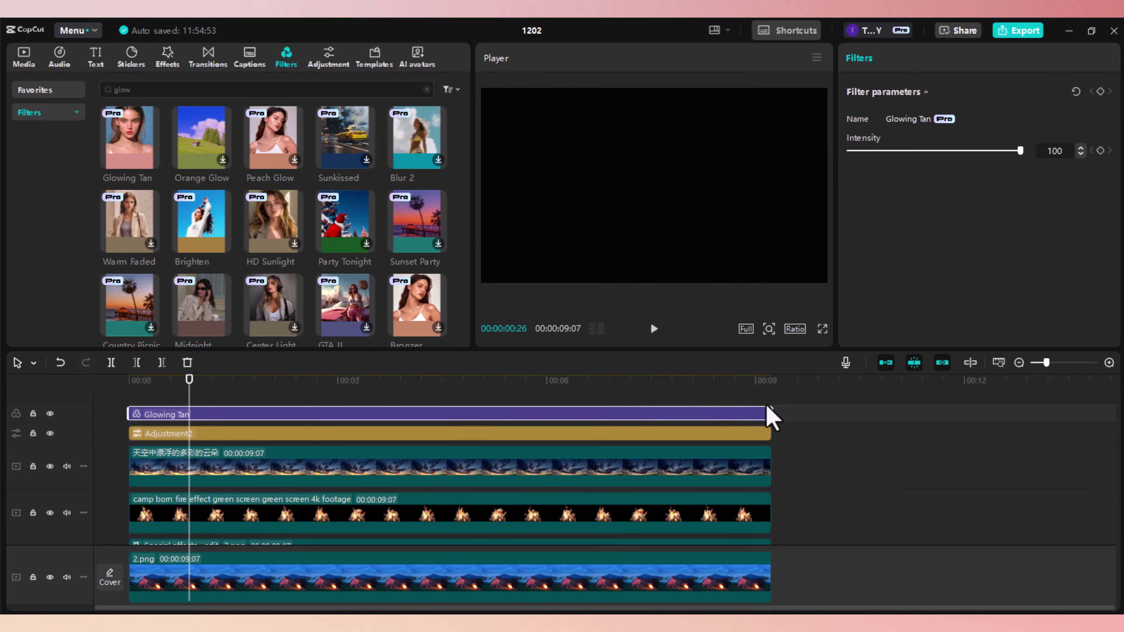
left_click(414, 385)
left_click_drag(394, 388, 305, 403)
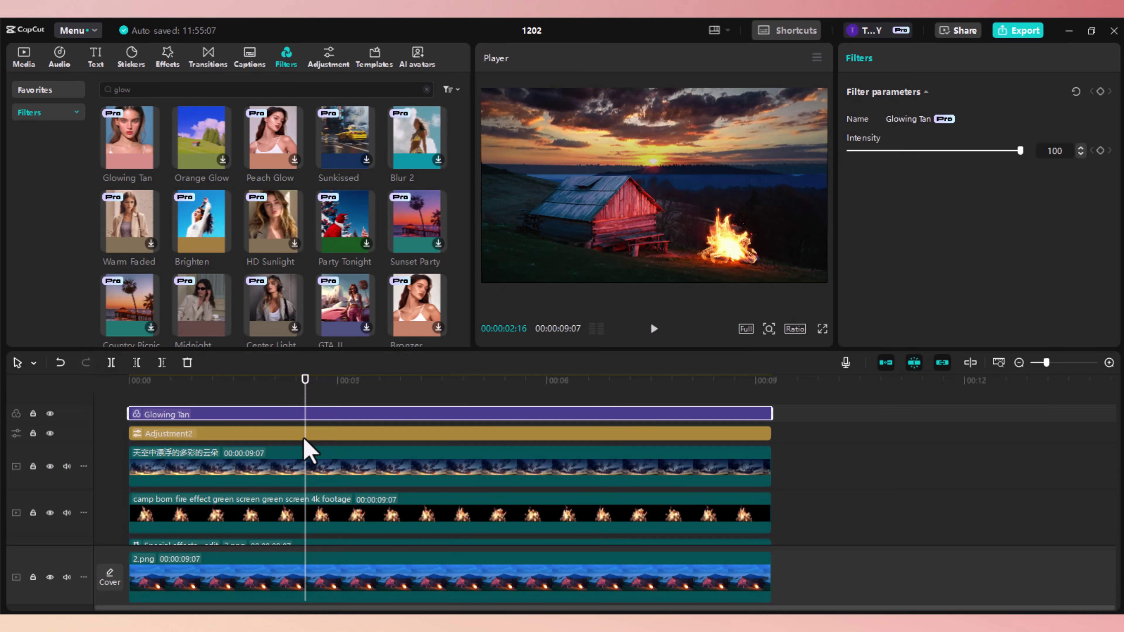
- Set the adjustment layer's contrast to 13 and highlight to 10, and preview the scene from the timeline start
left_click(332, 434)
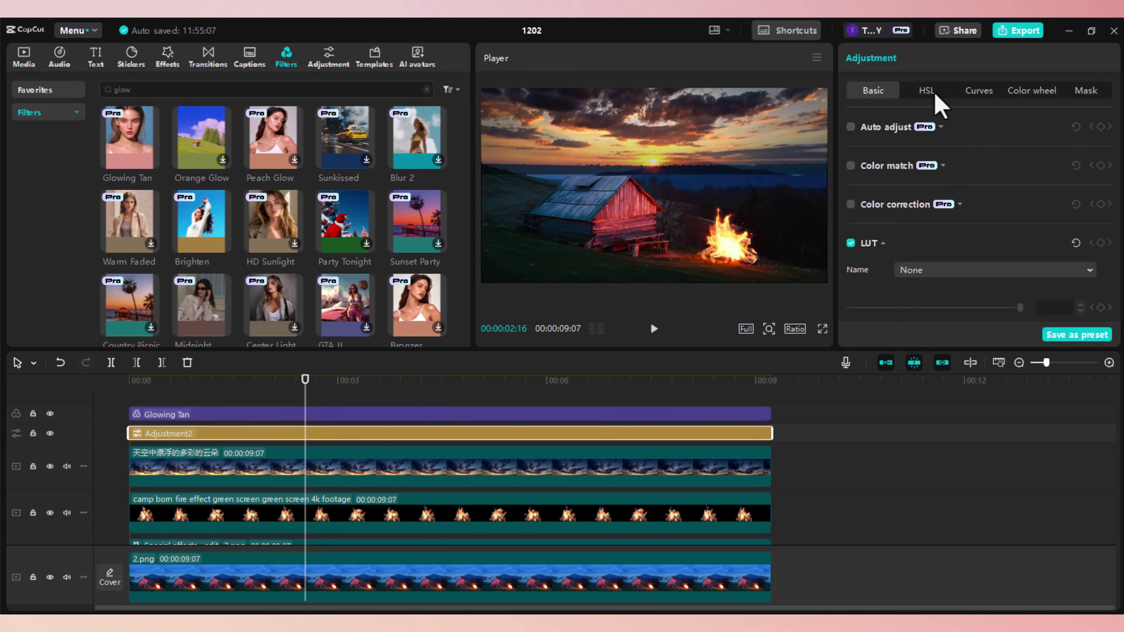
scroll(937, 197, "down", 3)
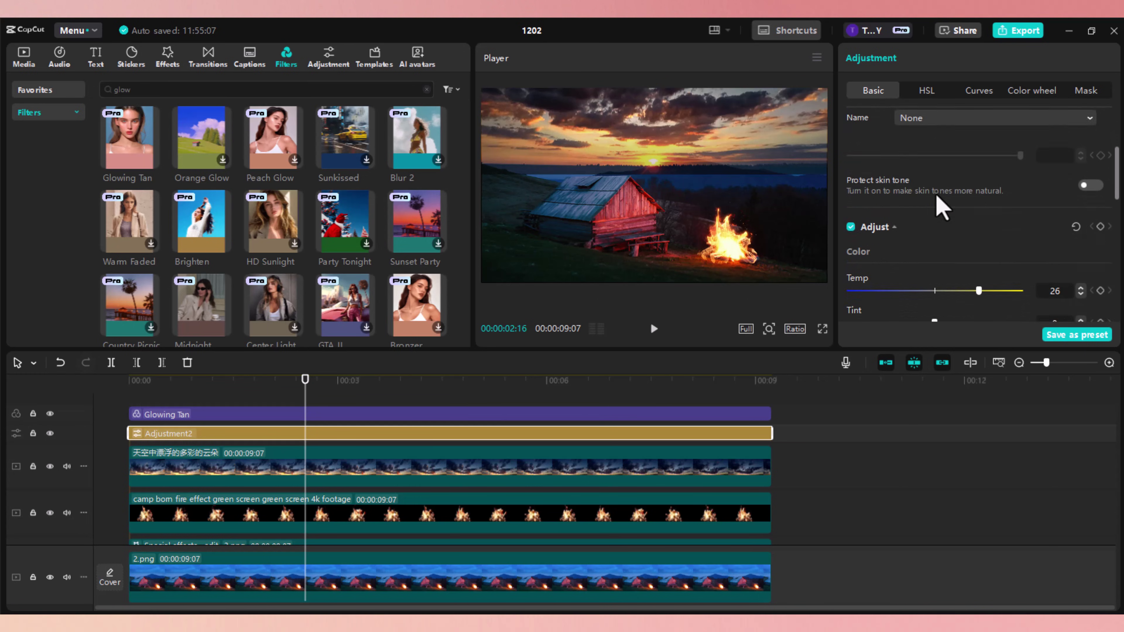
scroll(947, 206, "down", 3)
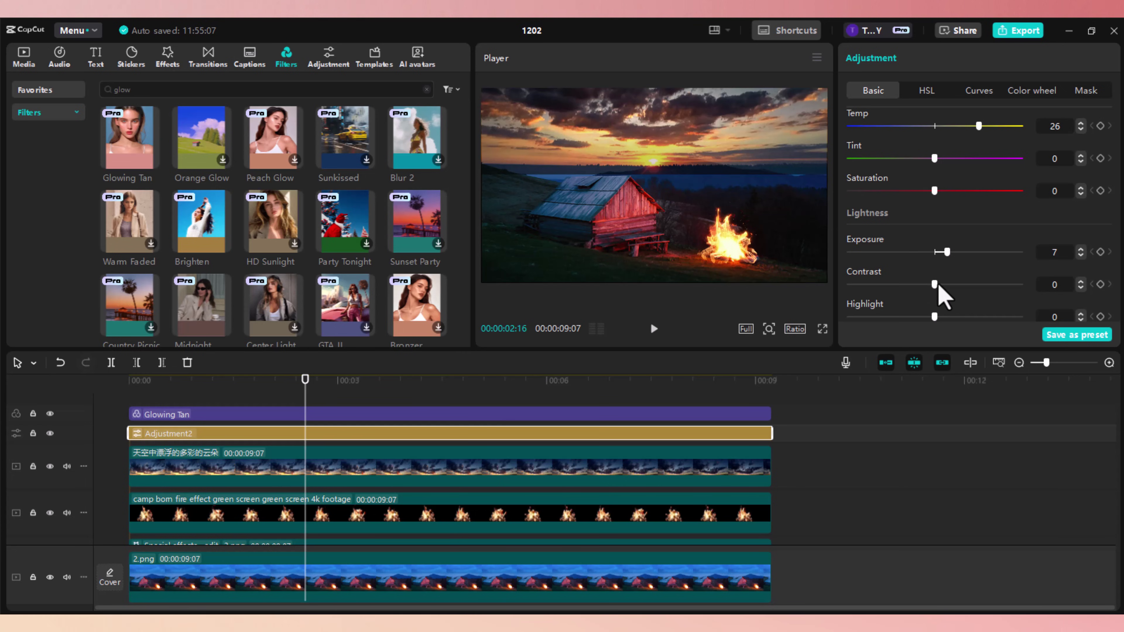
left_click_drag(935, 285, 951, 317)
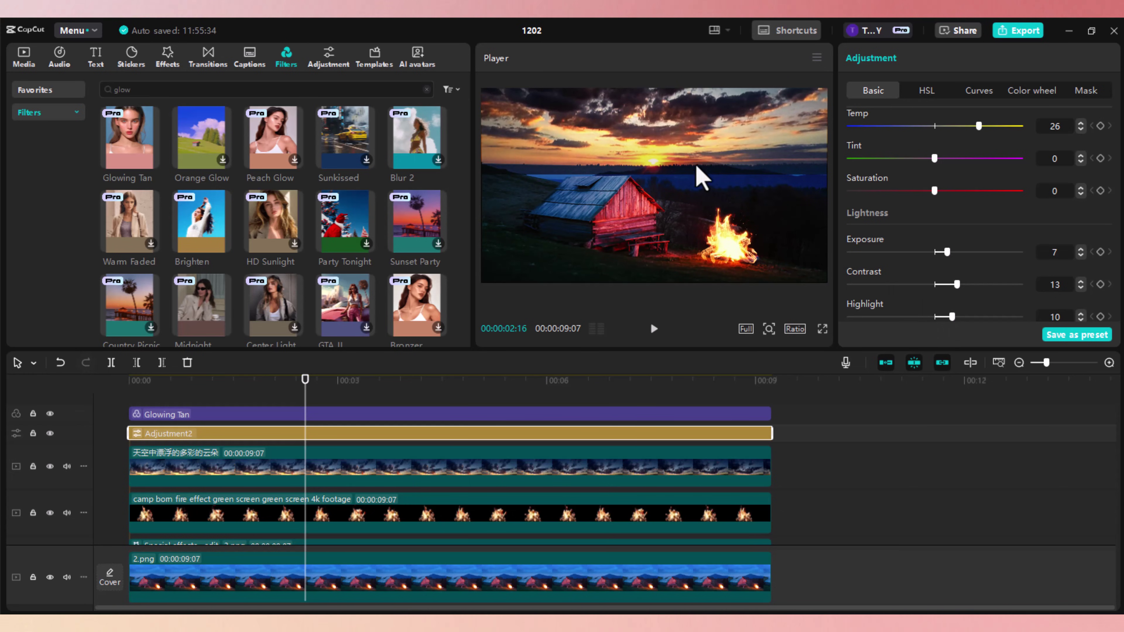
left_click_drag(305, 391, 116, 400)
key("space")
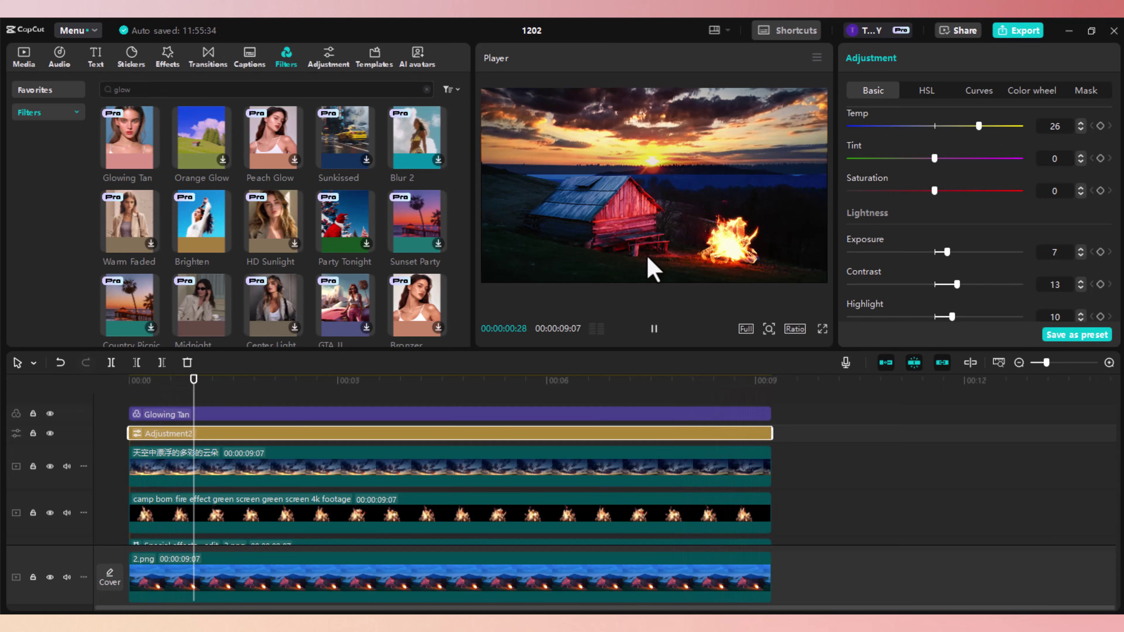
key("space")
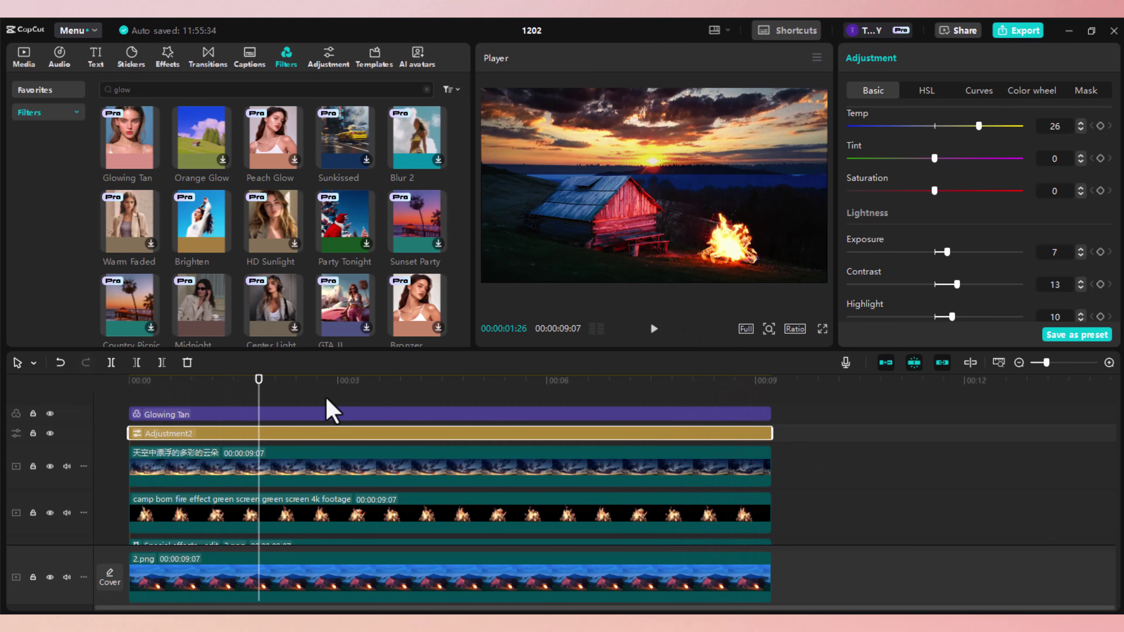
left_click_drag(257, 399, 113, 410)
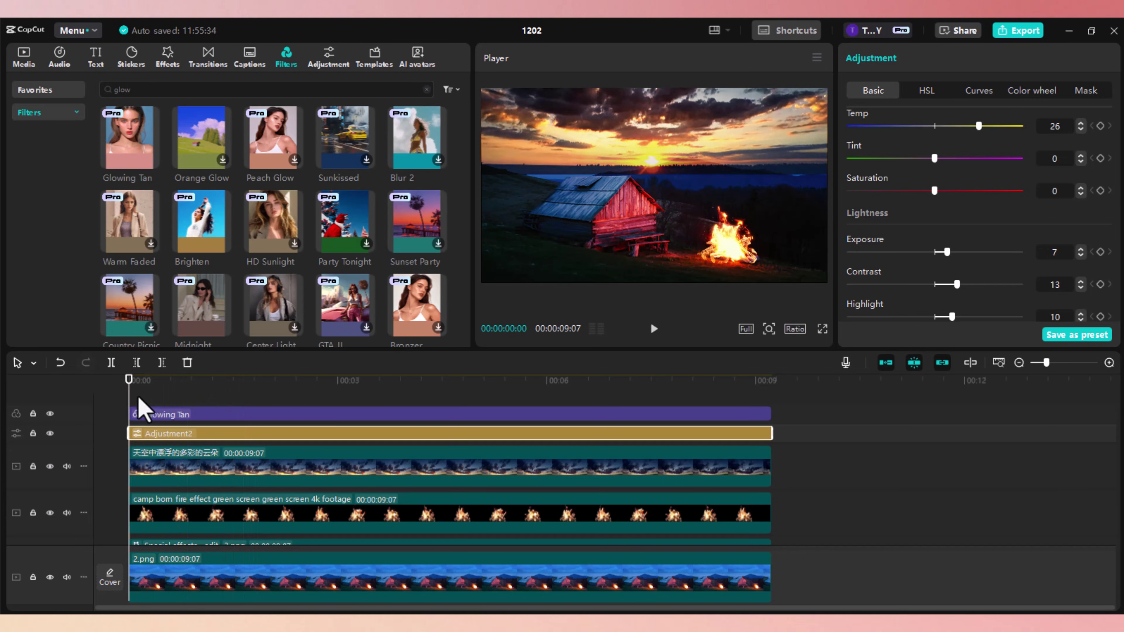
- Export the video as Night_Sky in 1080P H.264 mp4 at 30fps, and dismiss the sharing options without sharing
left_click(997, 35)
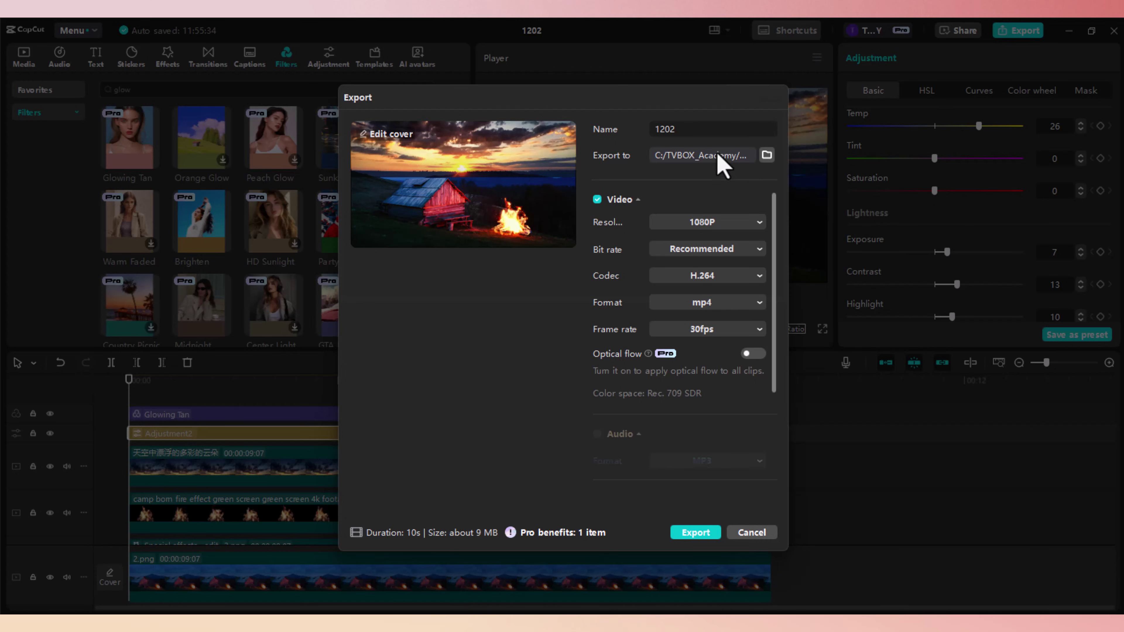
double_click(696, 129)
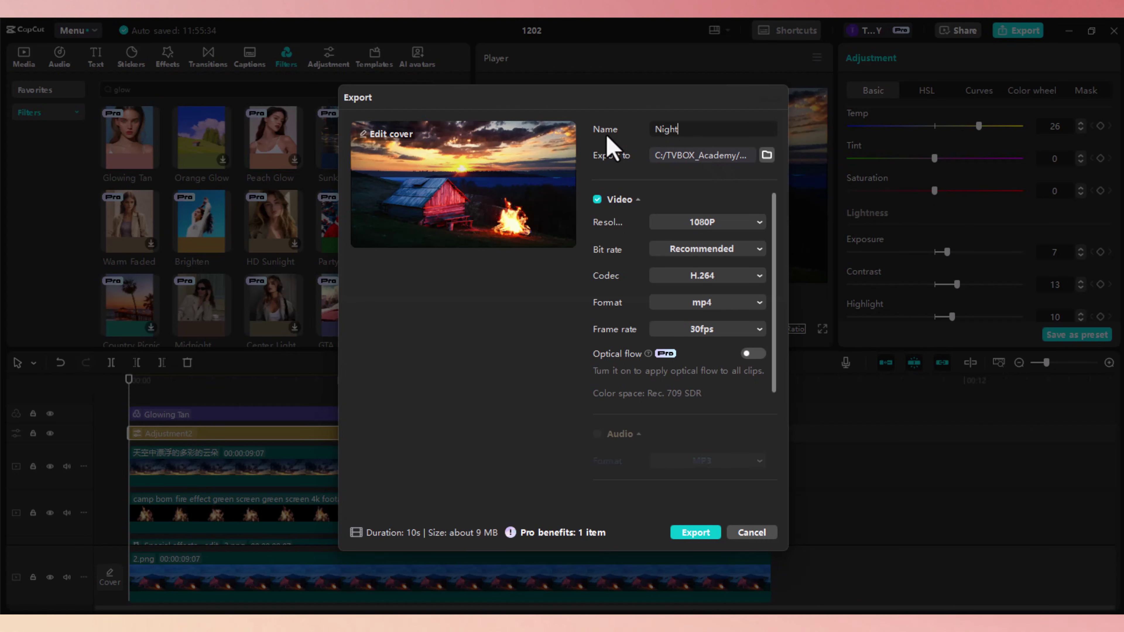
type("Night_Sky")
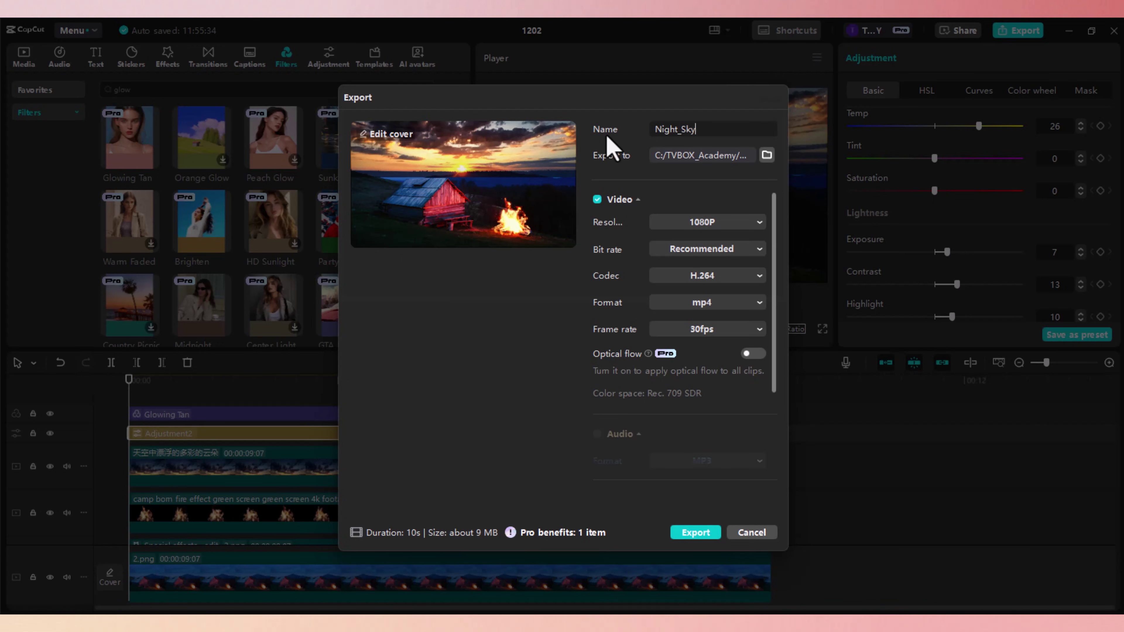
left_click(699, 533)
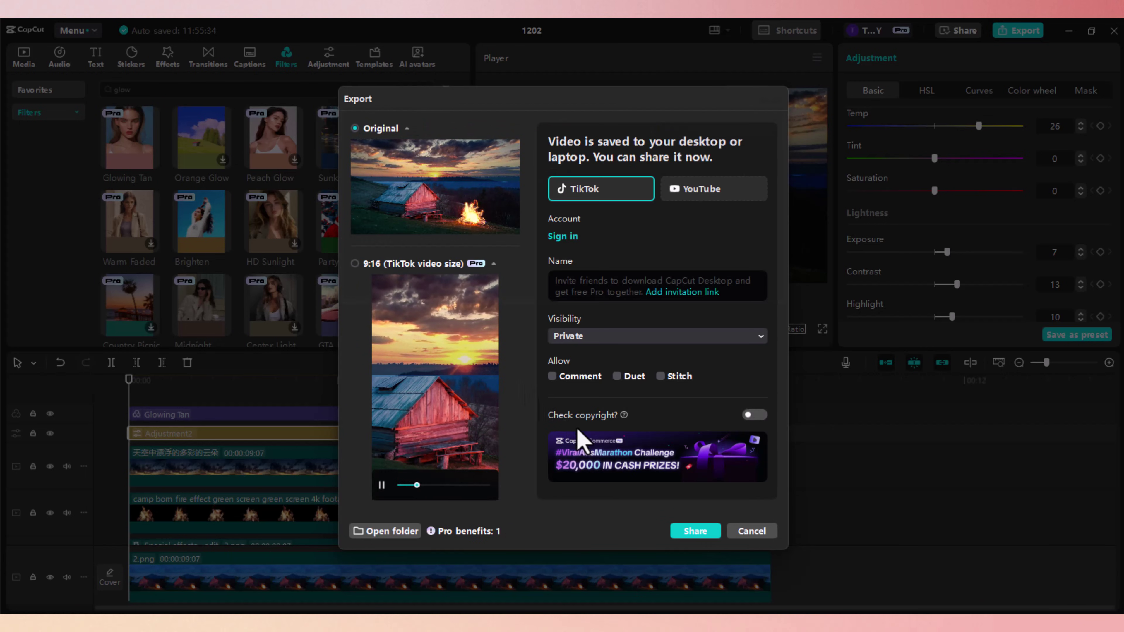
left_click(752, 532)
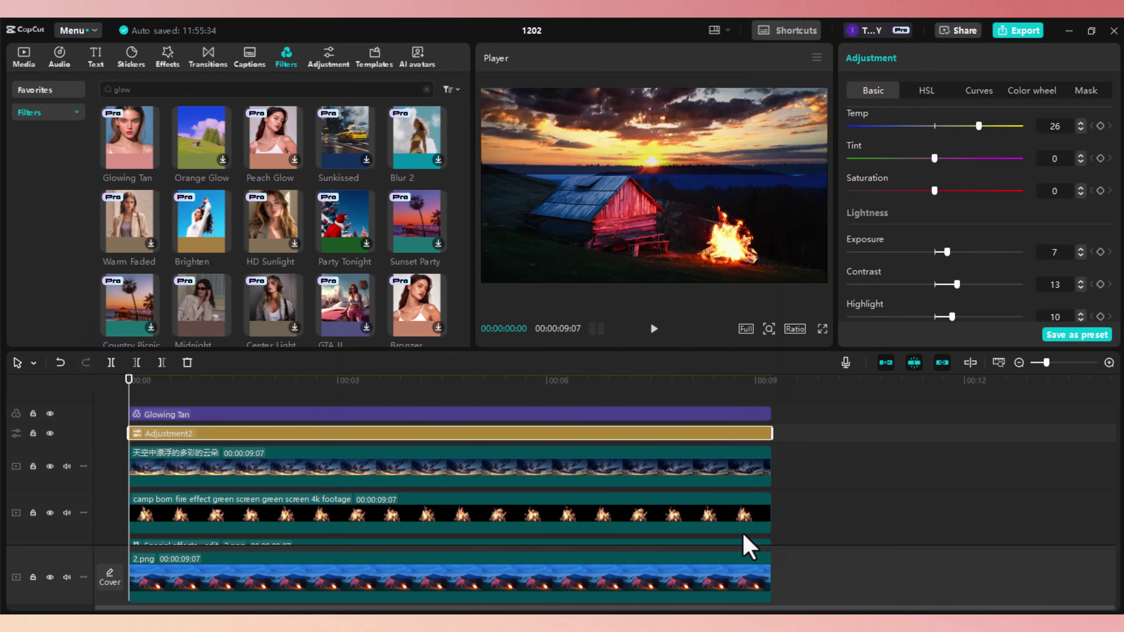